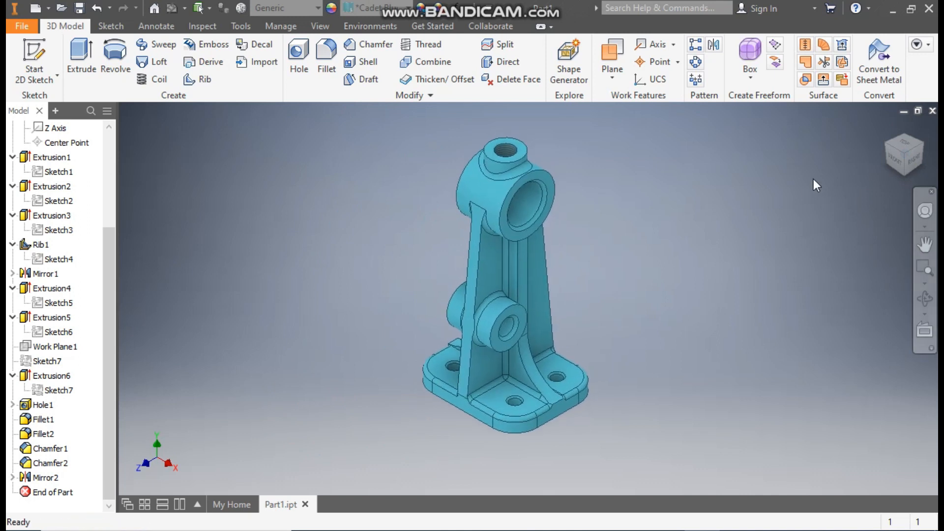
pyautogui.click(884, 143)
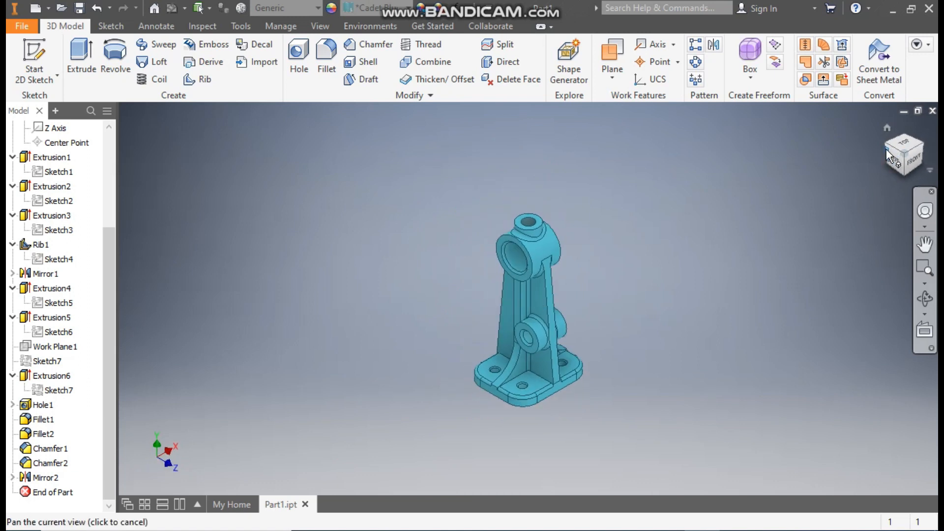
pyautogui.click(881, 152)
pyautogui.press('Home')
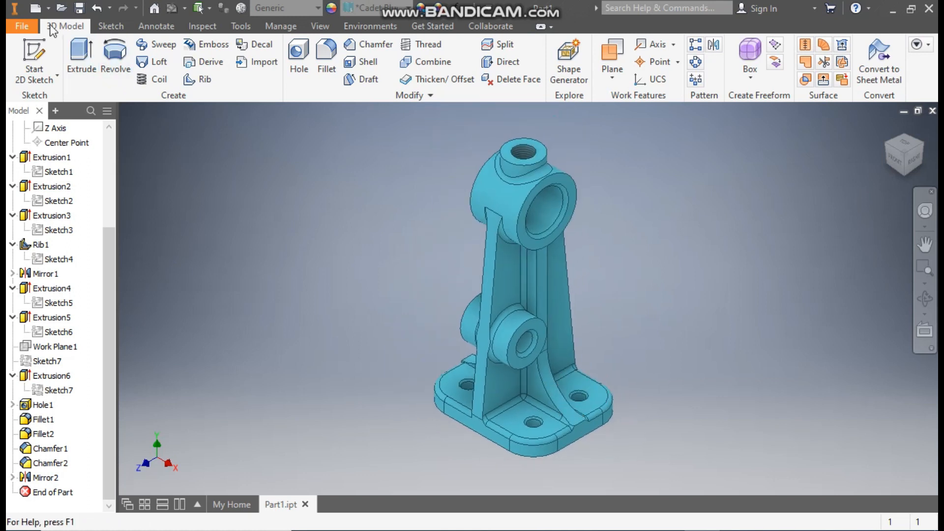
# Step: Create a new metric part file from the Standard (mm).ipt template
pyautogui.click(36, 8)
pyautogui.click(622, 172)
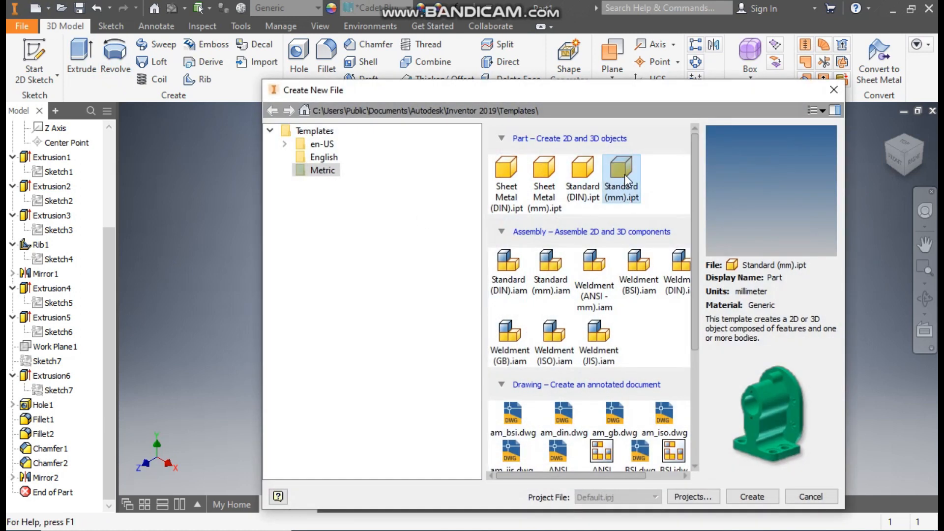
pyautogui.click(752, 496)
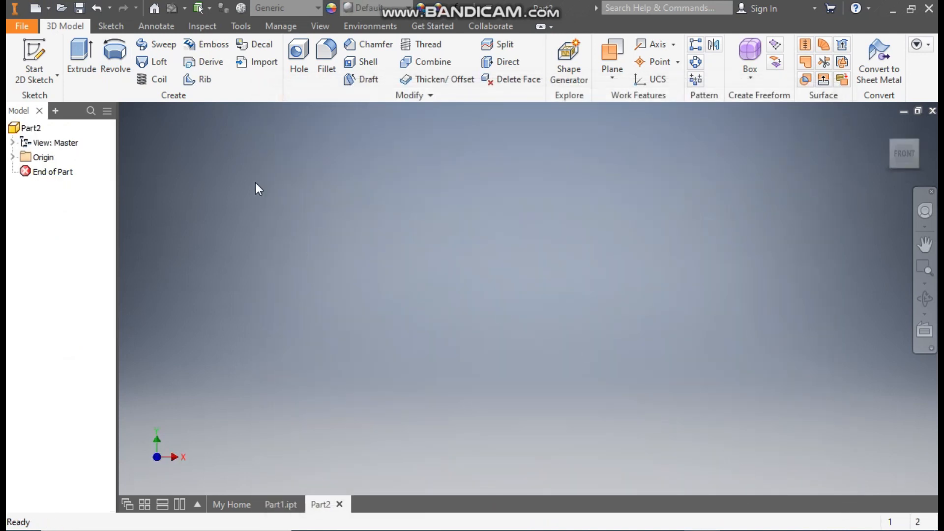
# Step: Start a 2D sketch on the horizontal XZ origin plane
pyautogui.click(39, 49)
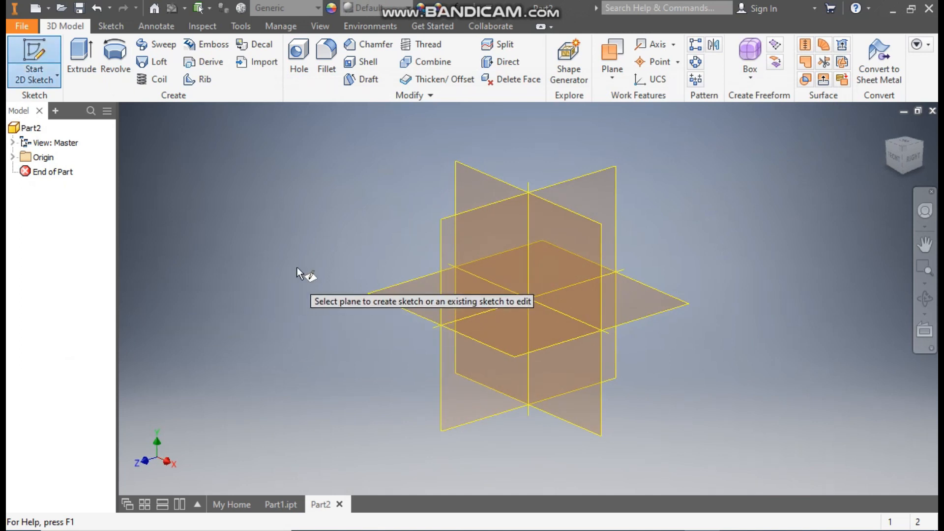
pyautogui.click(406, 283)
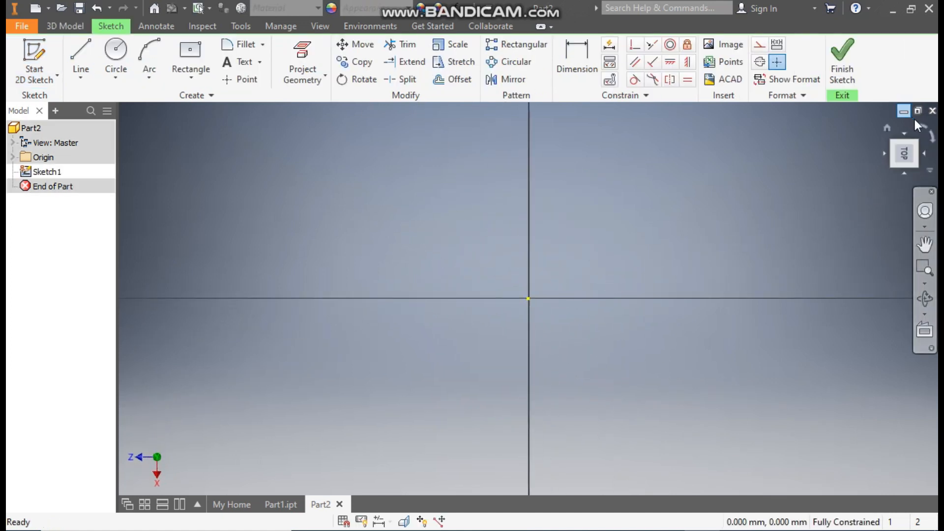
pyautogui.click(923, 129)
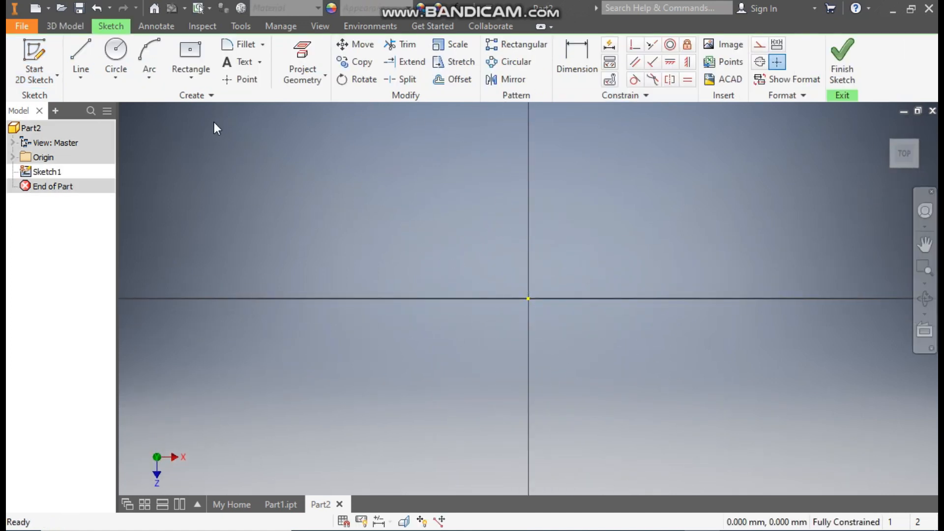
# Step: Sketch a two-point center rectangle about 231 mm wide, centred on the origin
pyautogui.click(190, 78)
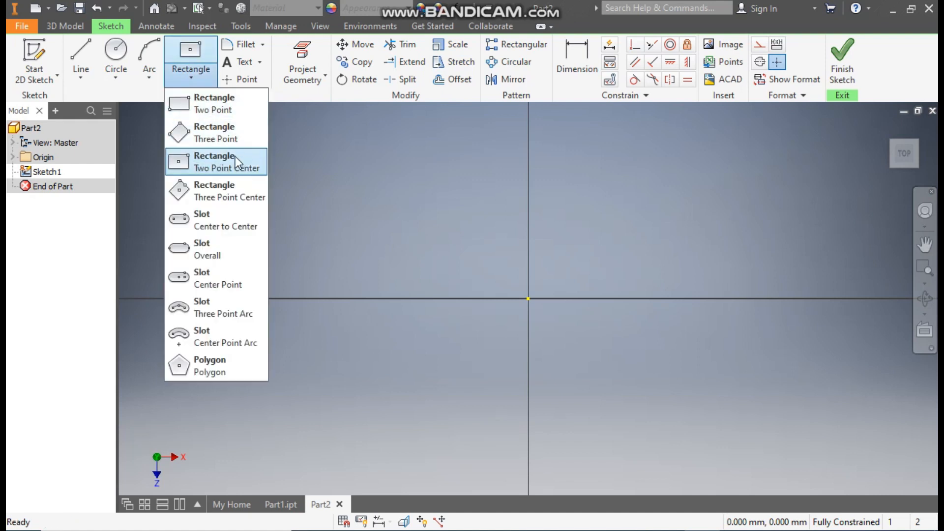
pyautogui.click(222, 161)
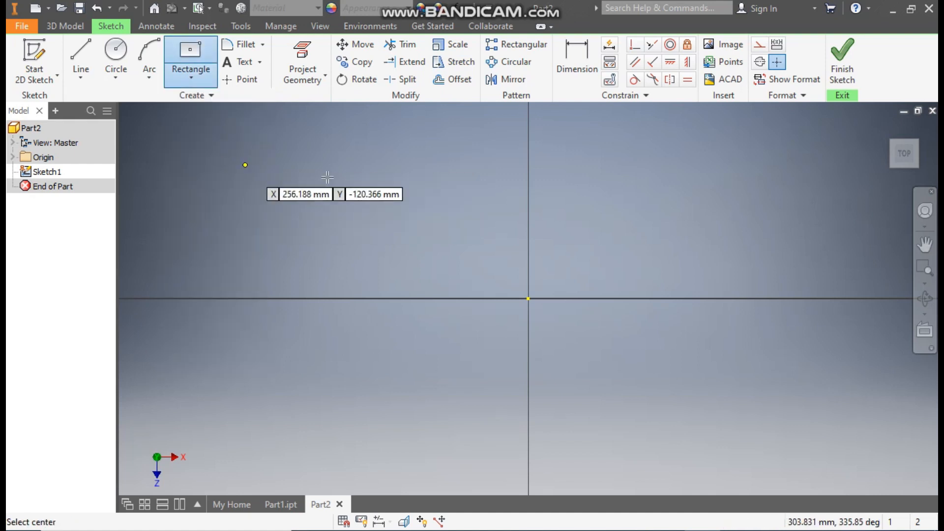
pyautogui.click(528, 298)
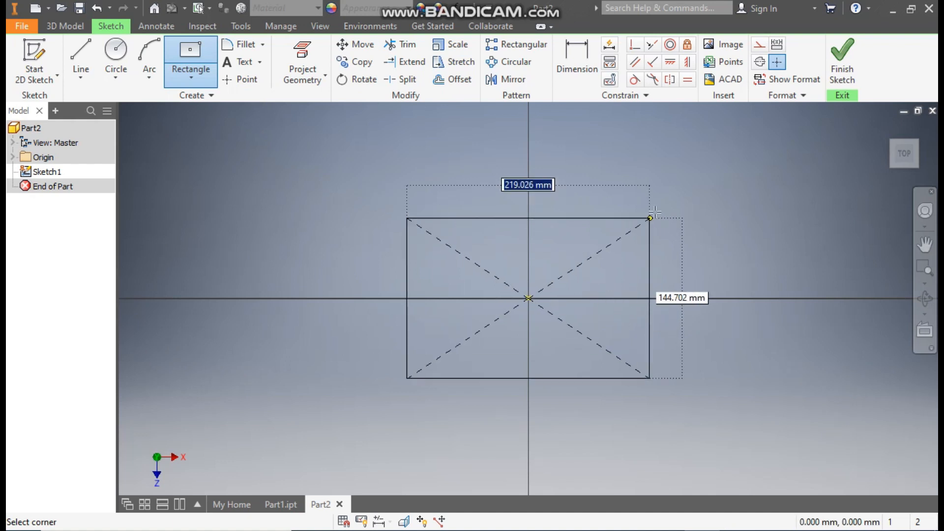
pyautogui.click(657, 199)
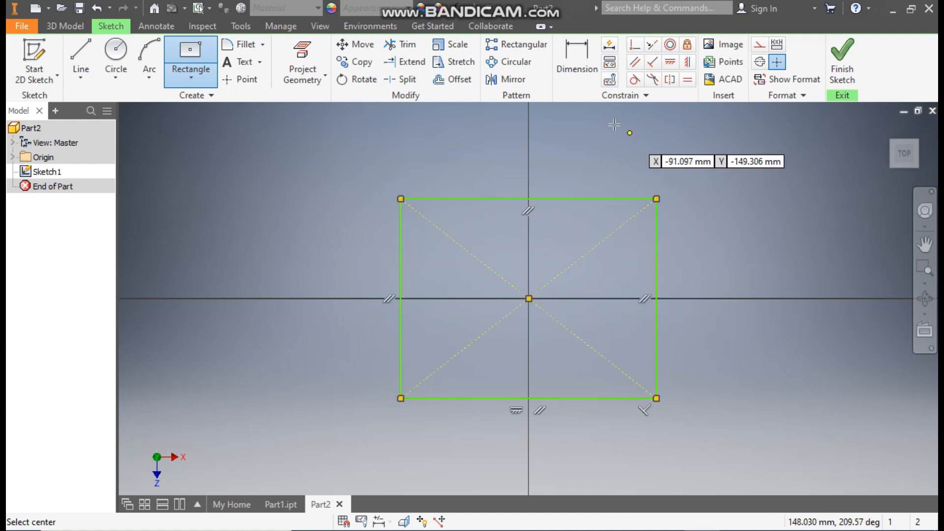
# Step: Dimension the rectangle to 85 mm wide and 70 mm high
pyautogui.click(579, 67)
pyautogui.click(571, 199)
pyautogui.click(565, 232)
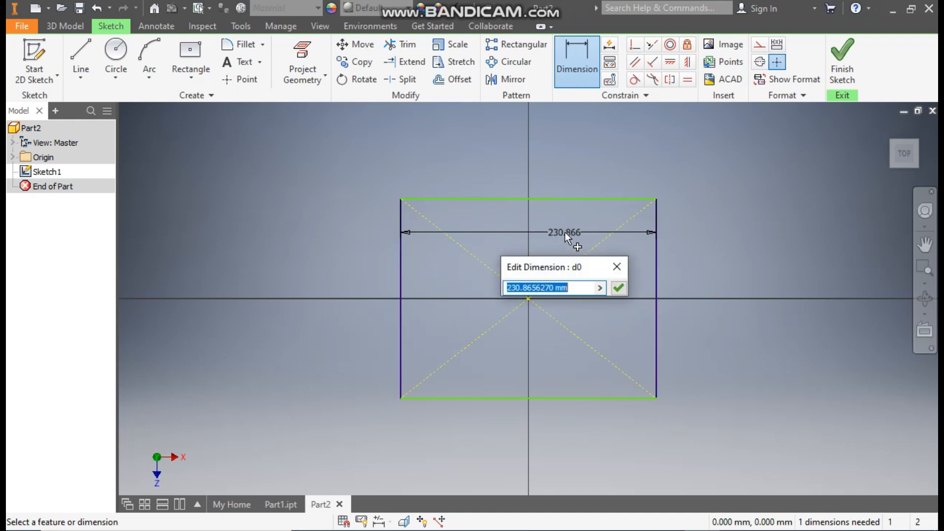
pyautogui.write('85')
pyautogui.press('Return')
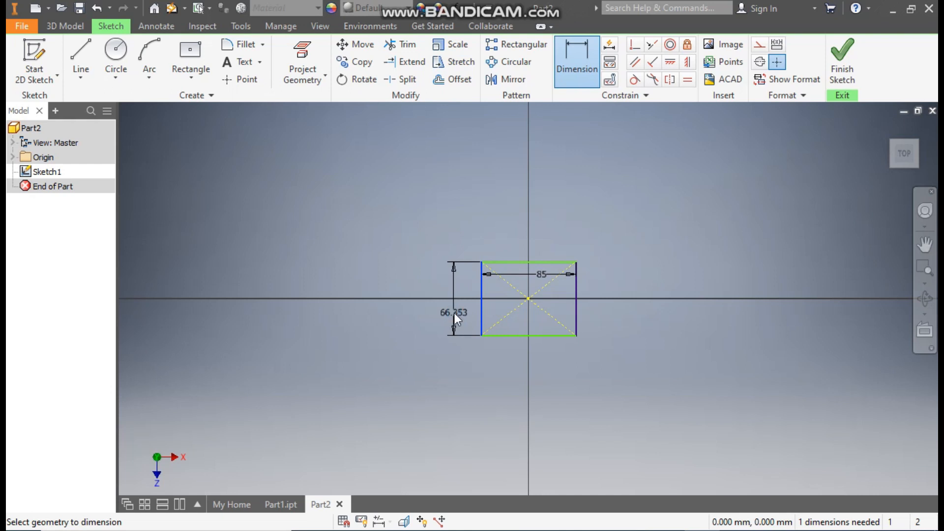
pyautogui.click(454, 313)
pyautogui.write('70')
pyautogui.press('Return')
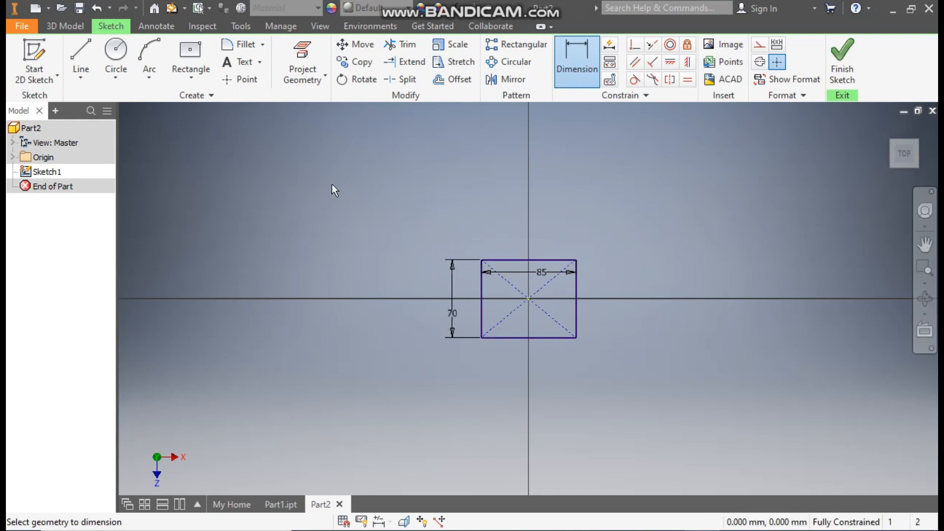
# Step: Round all four corners of the rectangle with 18 mm sketch fillets
pyautogui.click(243, 45)
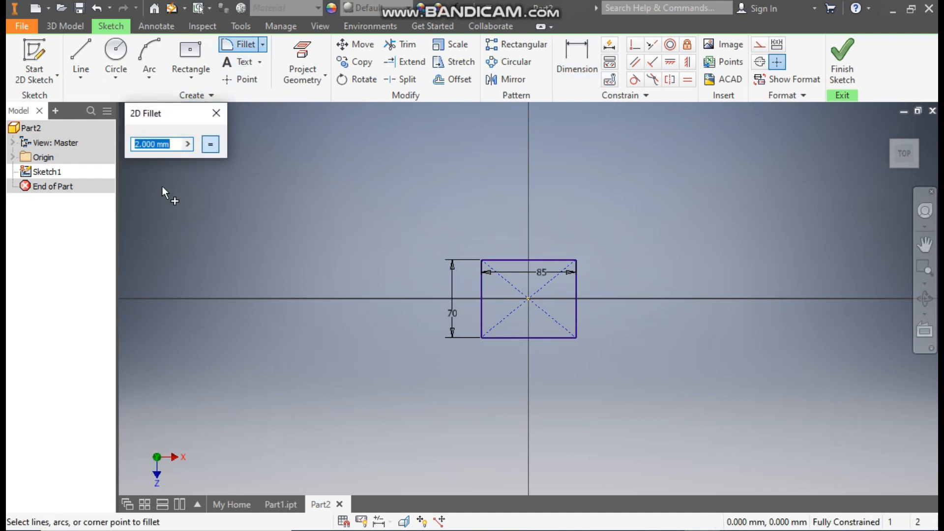
pyautogui.write('18')
pyautogui.scroll(3, 495, 264)
pyautogui.click(504, 254)
pyautogui.click(470, 290)
pyautogui.click(513, 403)
pyautogui.click(468, 384)
pyautogui.click(622, 400)
pyautogui.click(648, 344)
pyautogui.click(629, 256)
pyautogui.click(646, 280)
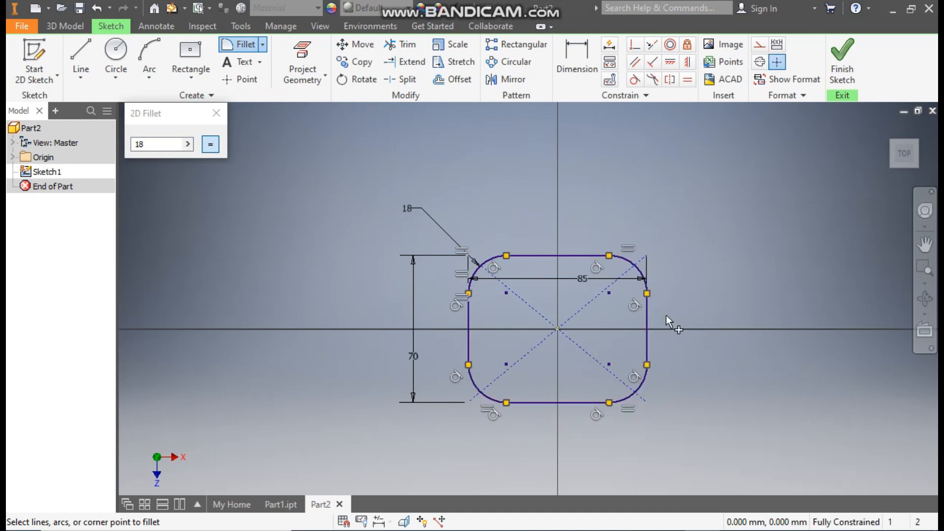
pyautogui.click(216, 113)
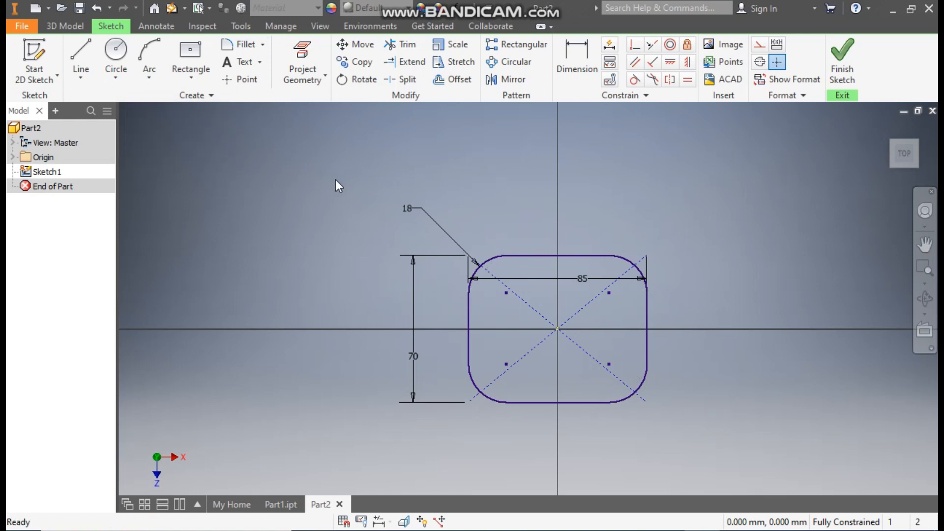
# Step: Draw four circles centred on the corner fillet centre points, the upper-left one about 10.6 mm in diameter
pyautogui.click(116, 52)
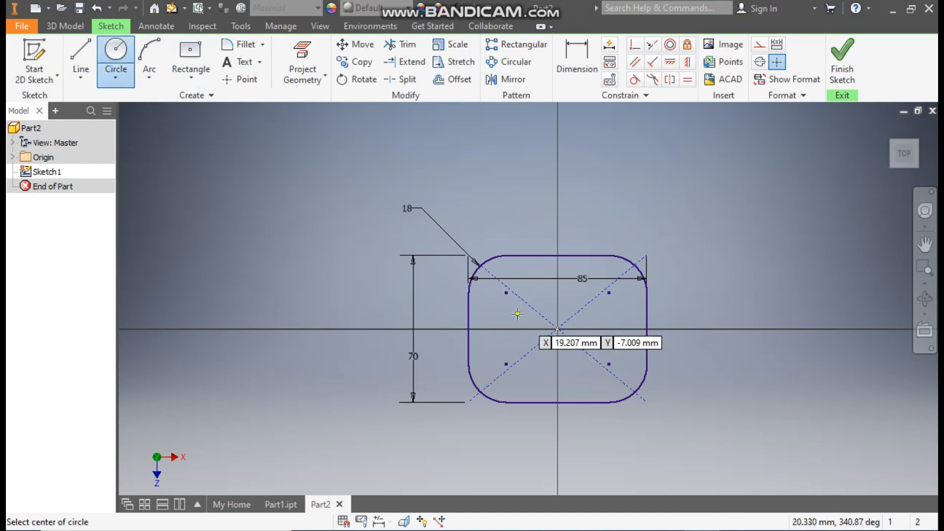
pyautogui.scroll(-3, 518, 314)
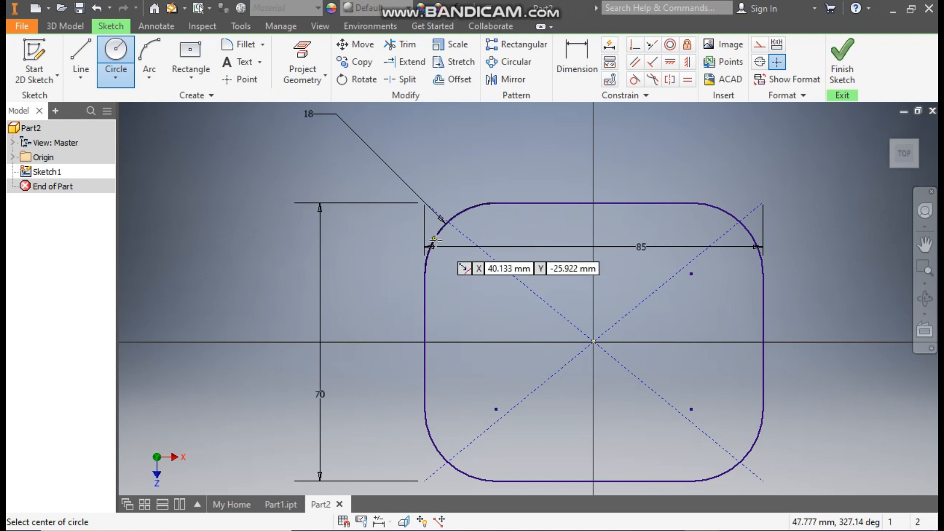
pyautogui.click(500, 273)
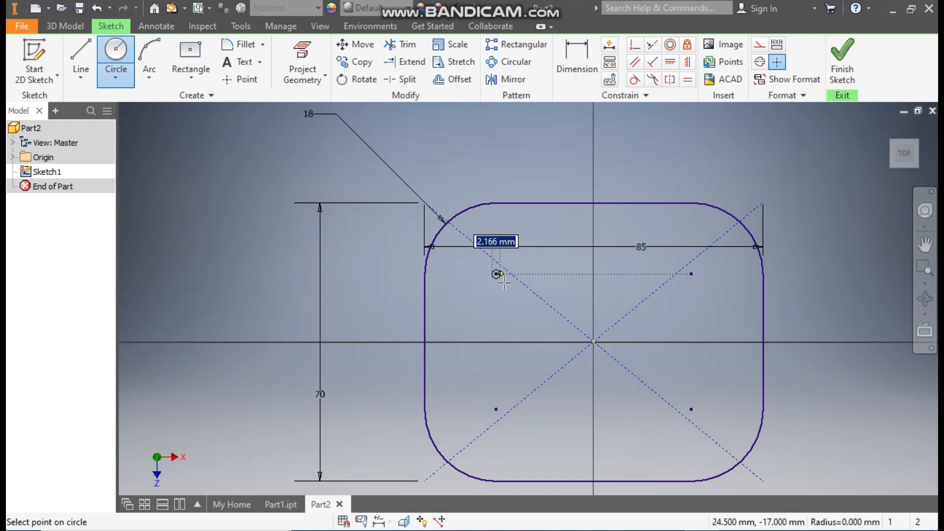
pyautogui.click(510, 290)
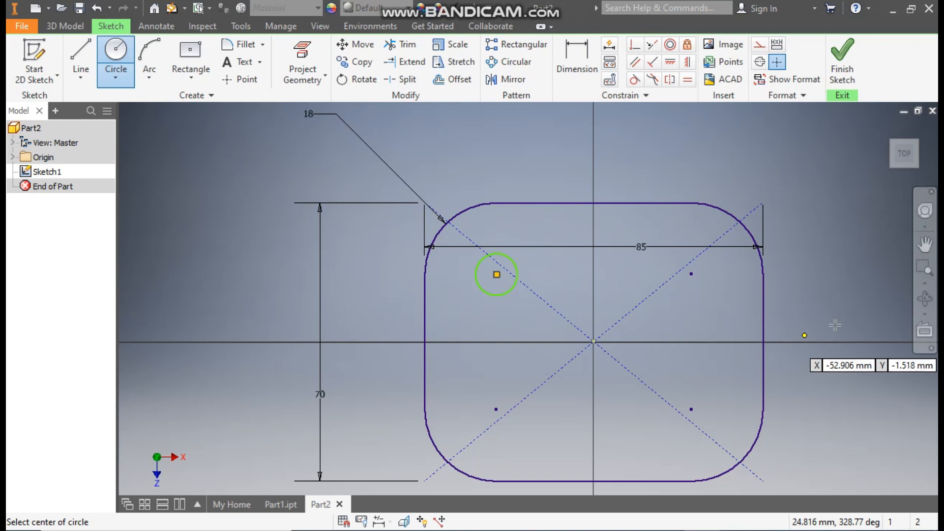
pyautogui.click(692, 273)
pyautogui.click(717, 295)
pyautogui.click(691, 409)
pyautogui.click(737, 434)
pyautogui.click(496, 409)
pyautogui.click(551, 422)
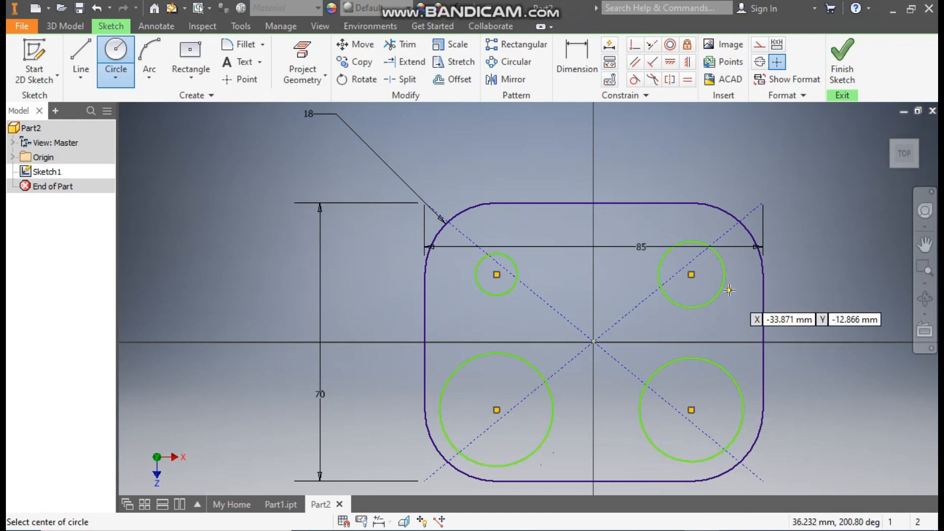
# Step: Dimension the upper-left circle to a diameter of 8 mm
pyautogui.click(580, 69)
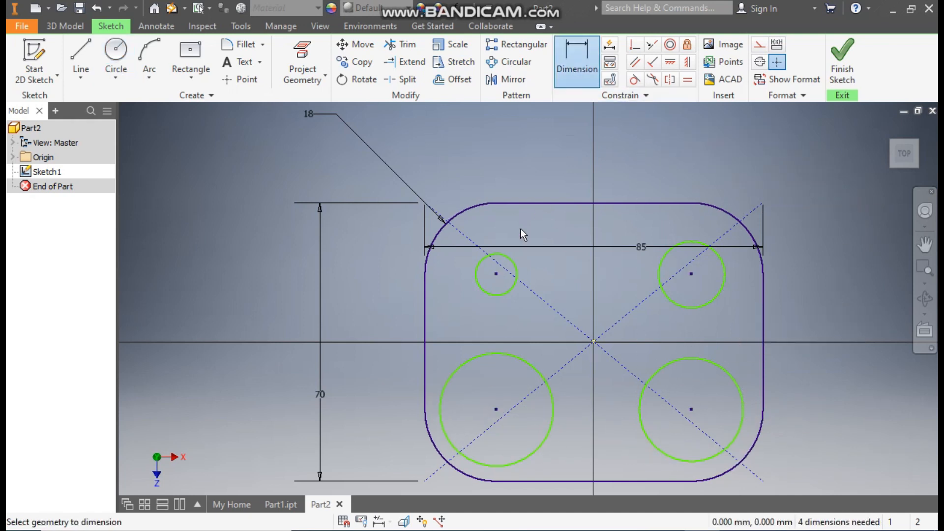
pyautogui.click(510, 260)
pyautogui.click(527, 166)
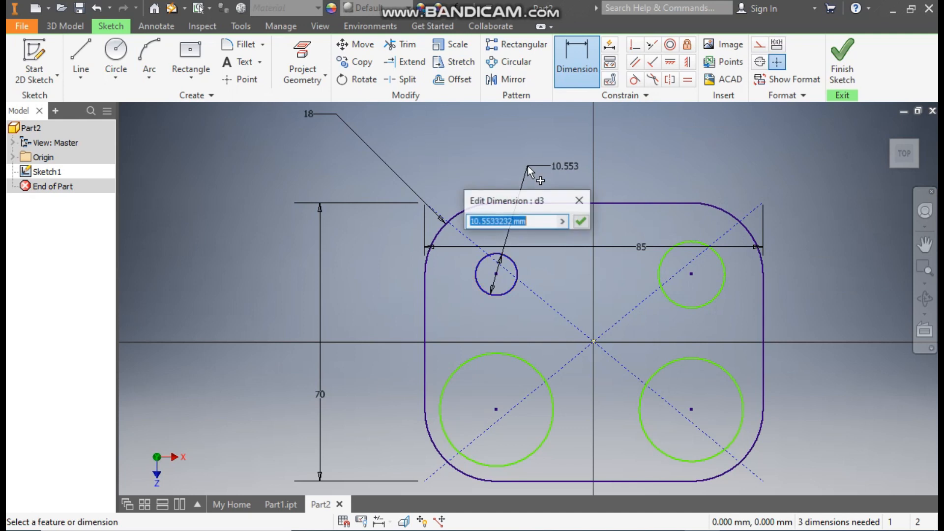
pyautogui.write('8')
pyautogui.press('Return')
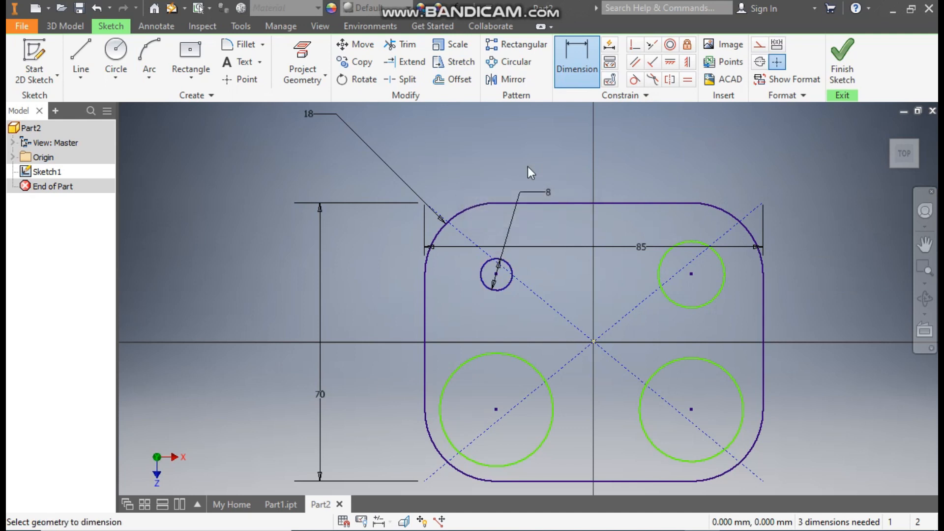
pyautogui.press('Escape')
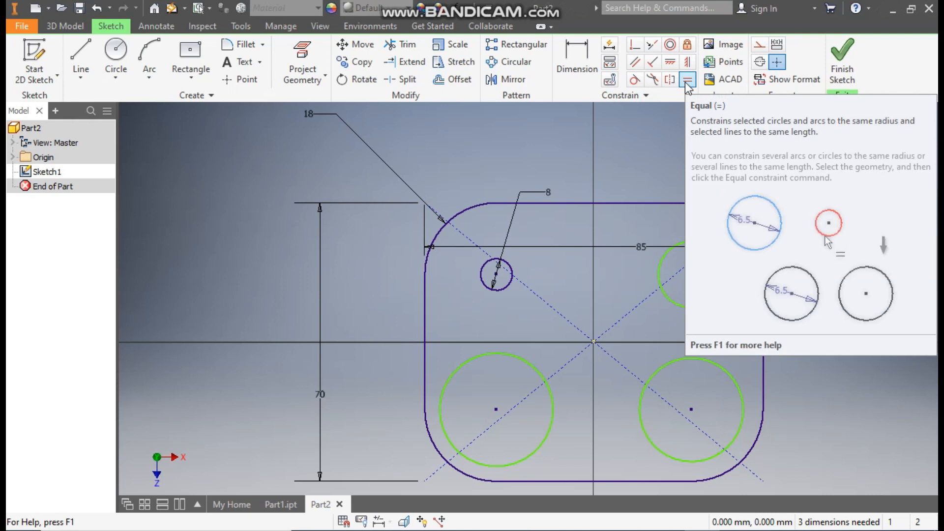
# Step: Apply Equal constraints so the other three circles match the 8 mm upper-left circle
pyautogui.click(687, 80)
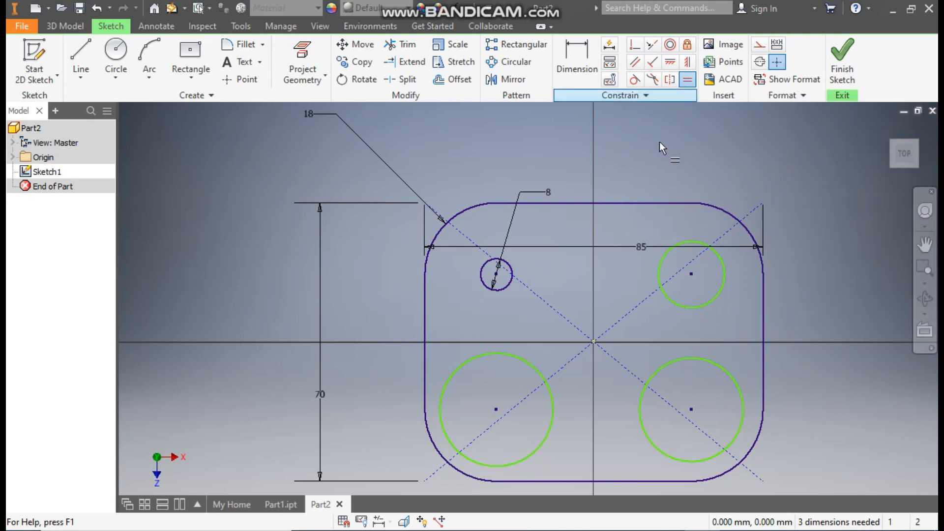
pyautogui.click(511, 282)
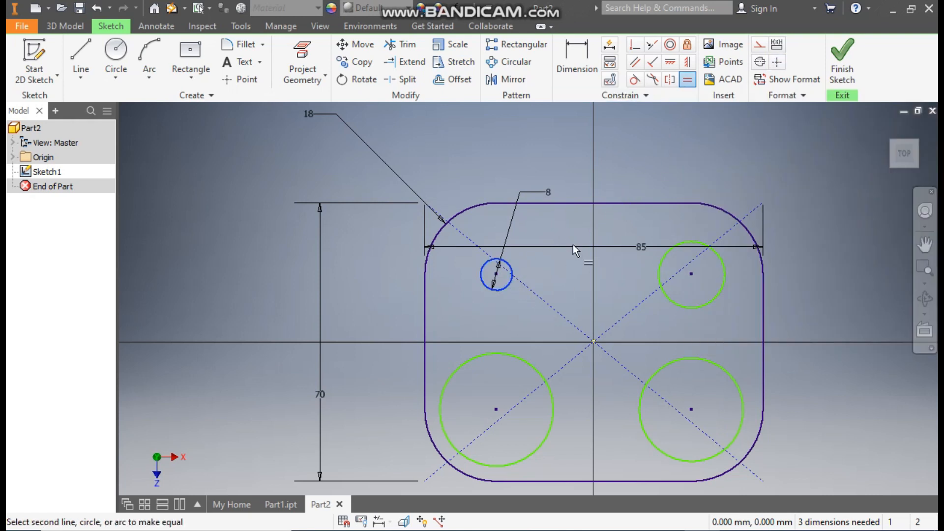
pyautogui.click(695, 308)
pyautogui.click(688, 360)
pyautogui.click(539, 369)
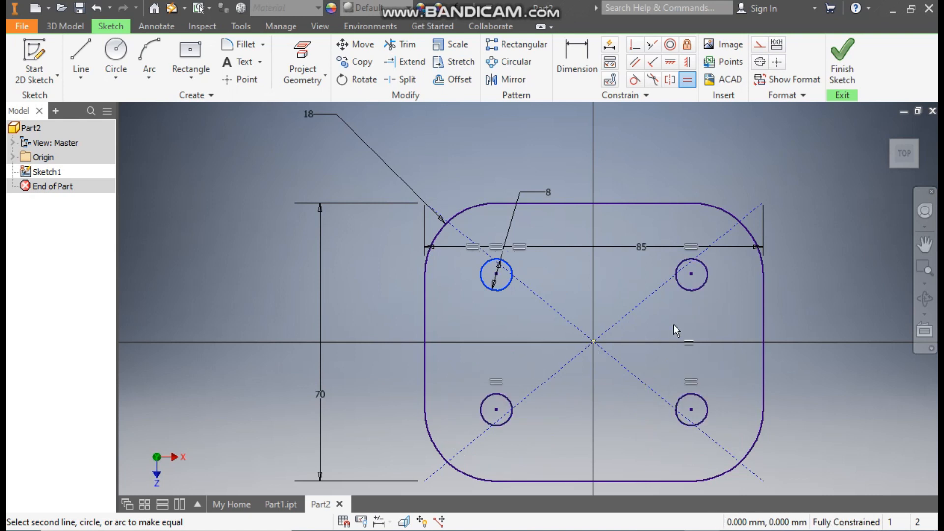
pyautogui.press('Escape')
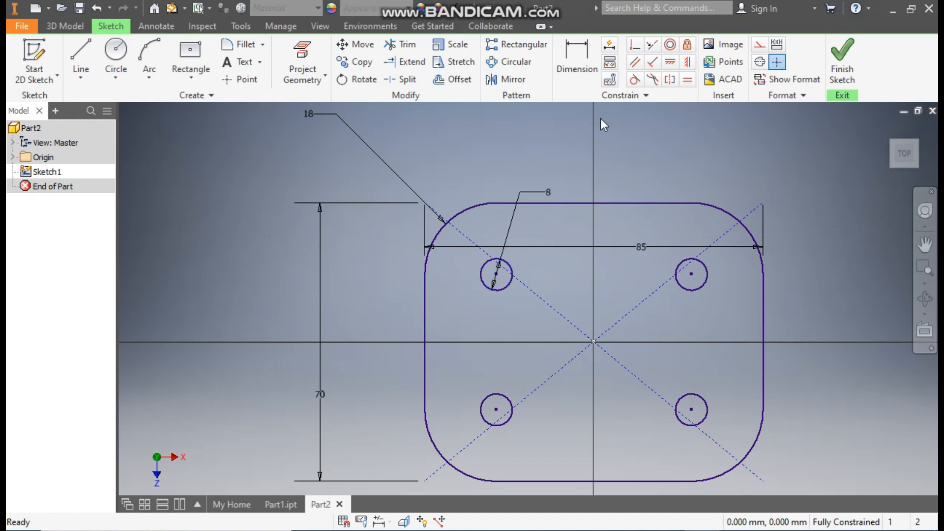
pyautogui.click(592, 74)
pyautogui.click(703, 285)
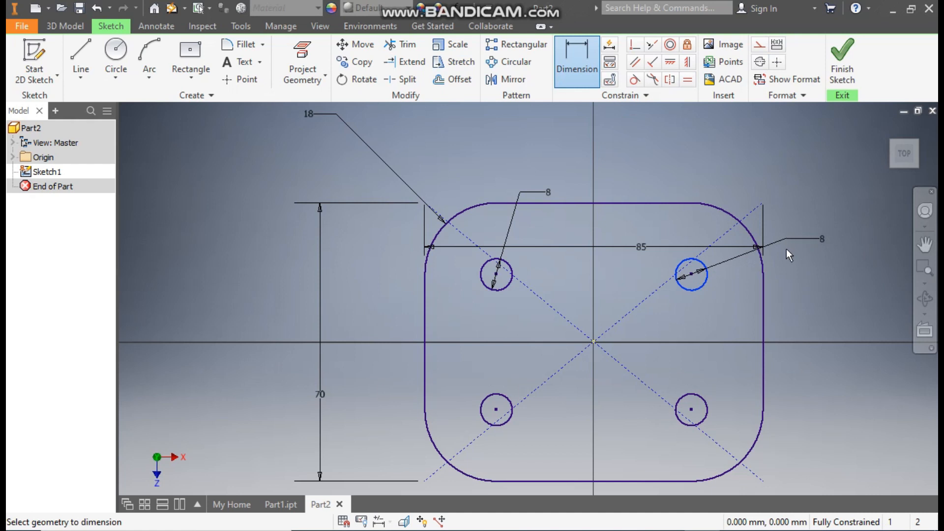
pyautogui.press('Escape')
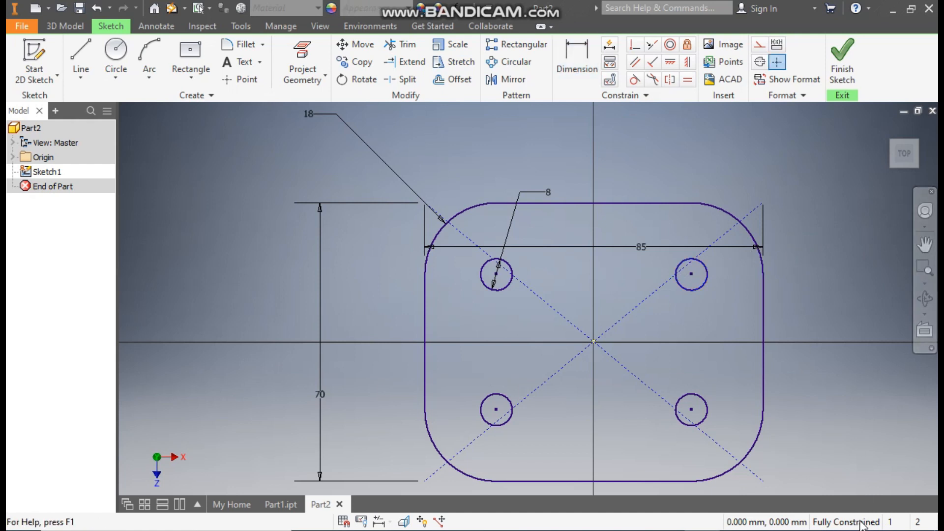
# Step: Finish the sketch and extrude the rounded plate profile with its four holes upward by 10 mm
pyautogui.click(842, 61)
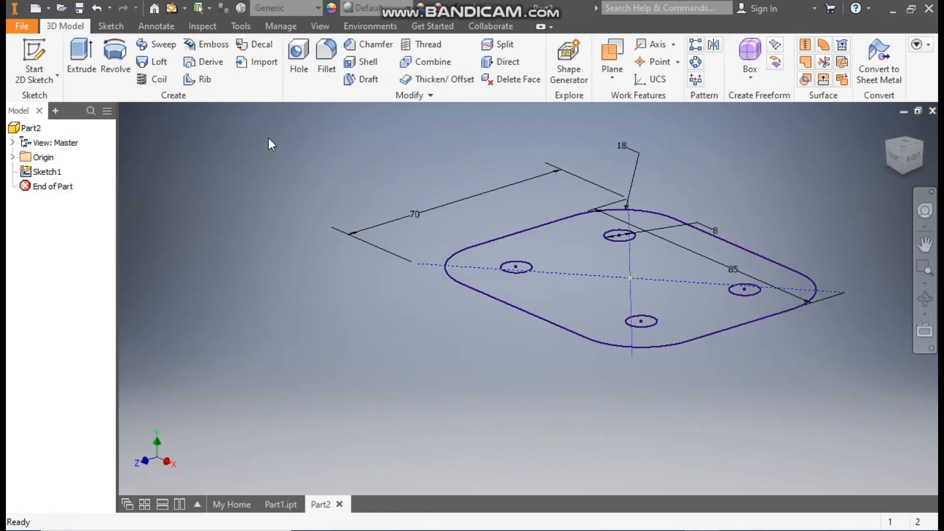
pyautogui.click(81, 54)
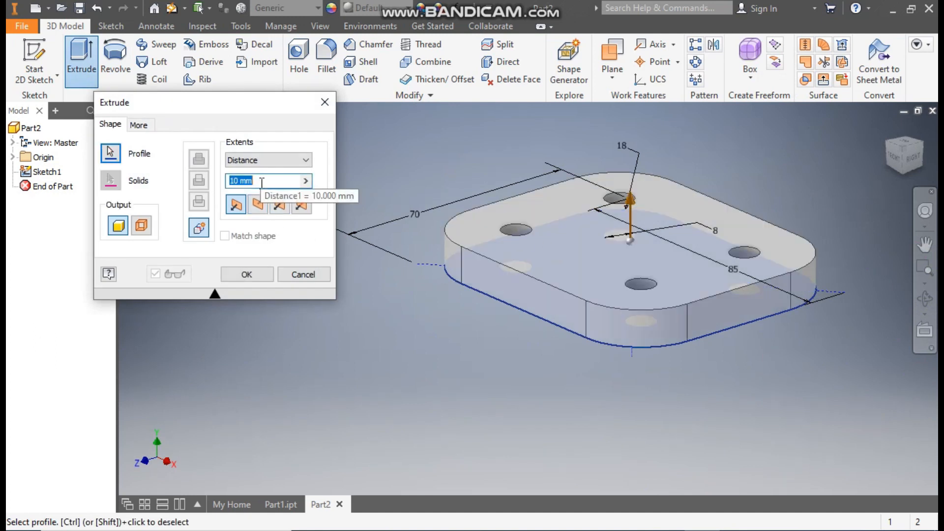
pyautogui.click(255, 278)
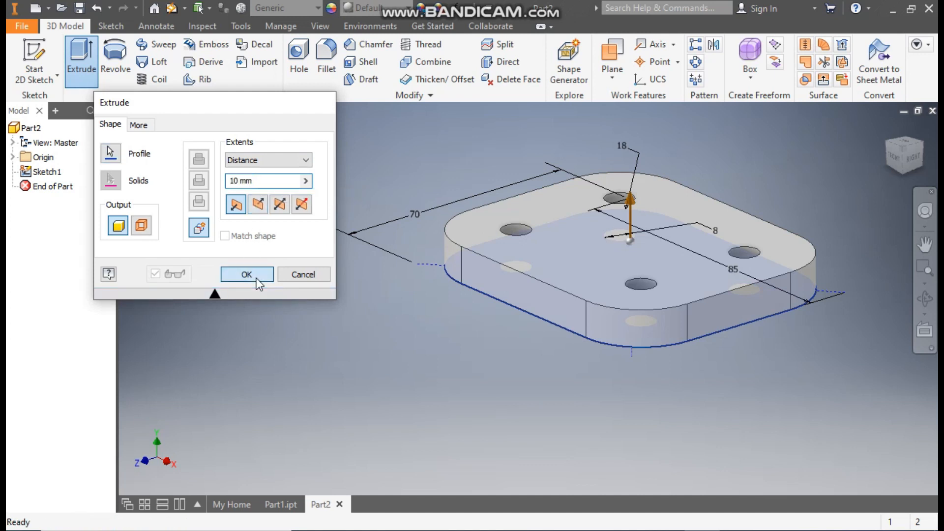
# Step: Start a new sketch on the YZ origin plane through the middle of the base plate
pyautogui.moveTo(769, 188); pyautogui.dragTo(755, 212, button='middle')
pyautogui.moveTo(755, 212); pyautogui.dragTo(579, 259)
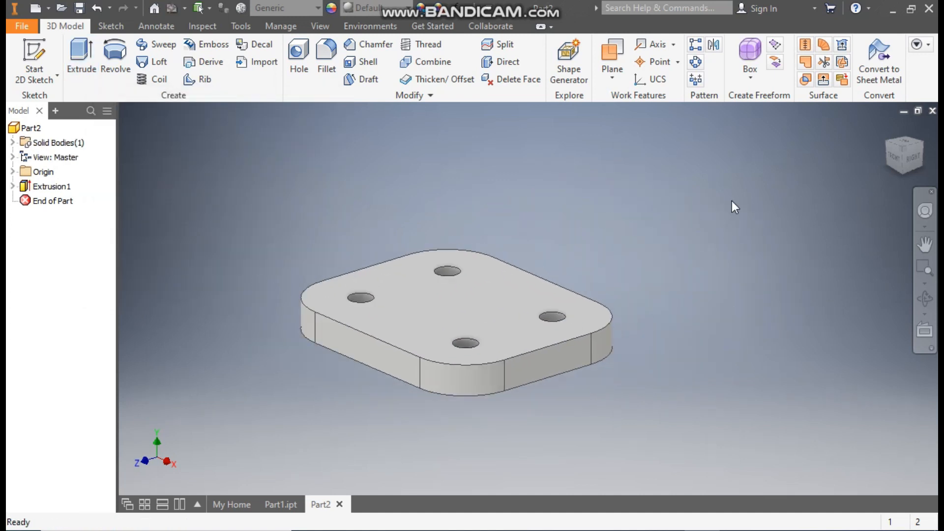
pyautogui.click(888, 129)
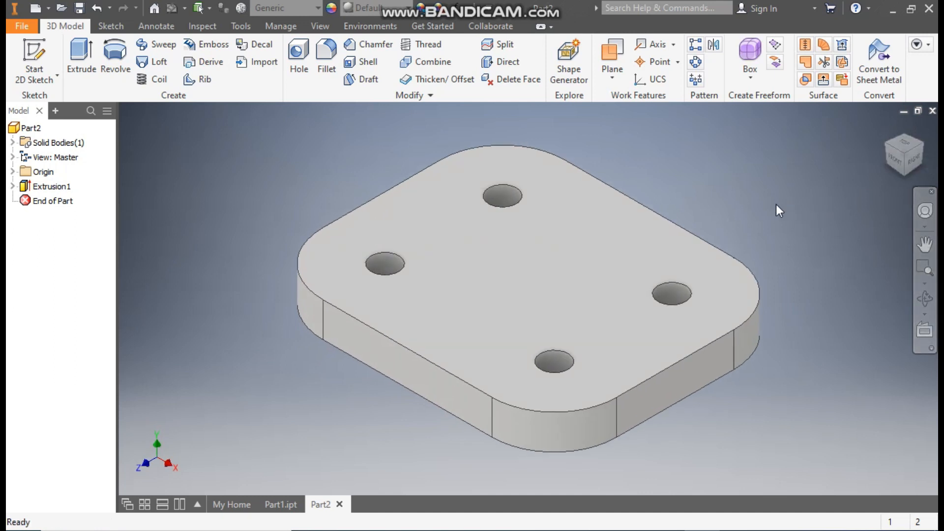
pyautogui.scroll(-5, 738, 246)
pyautogui.scroll(1, 750, 249)
pyautogui.moveTo(803, 292); pyautogui.dragTo(592, 256, button='middle')
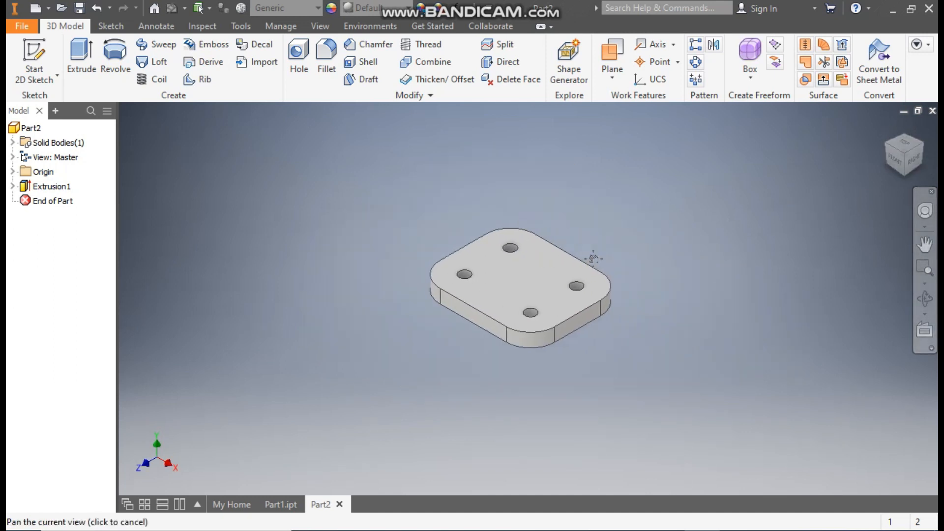
pyautogui.click(13, 172)
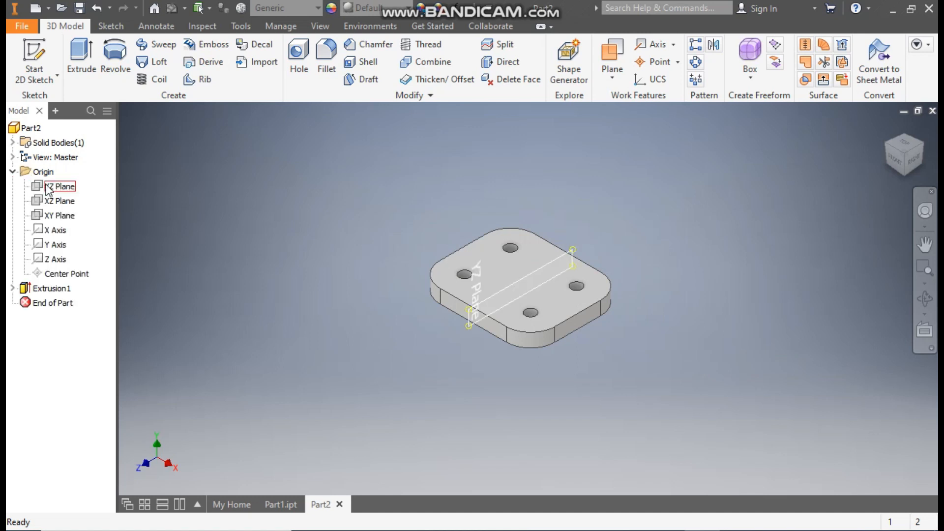
pyautogui.click(63, 187)
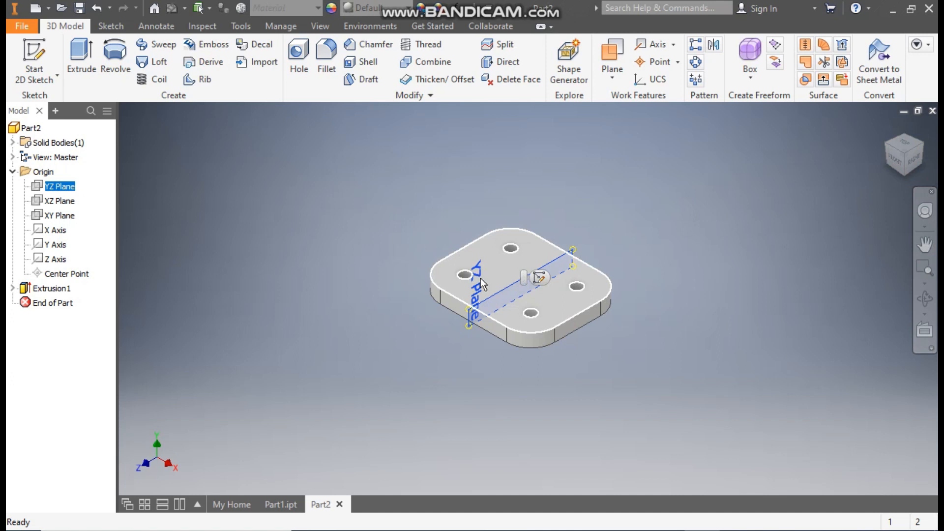
pyautogui.click(541, 282)
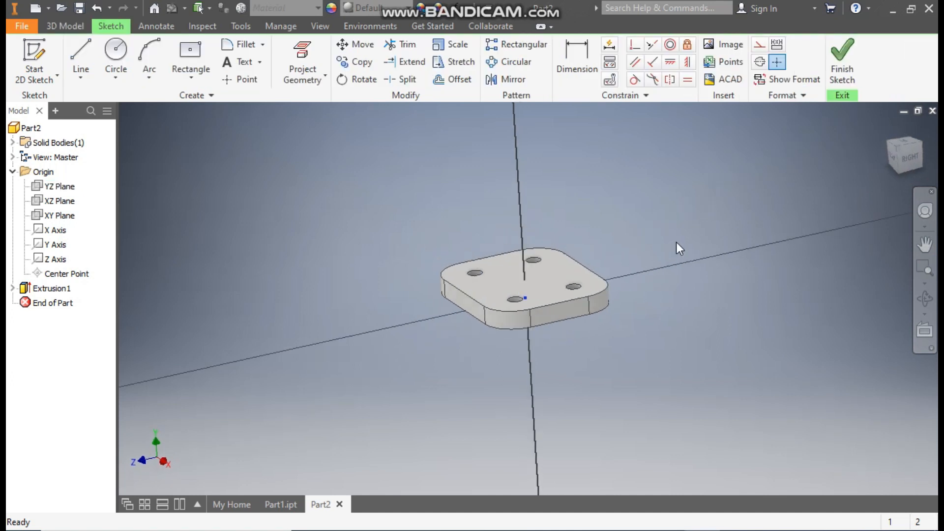
pyautogui.moveTo(675, 188); pyautogui.dragTo(640, 274, button='middle')
# Step: Draw two concentric circles centred on the vertical axis above the plate, the inner one about 39.6 mm in diameter
pyautogui.click(126, 51)
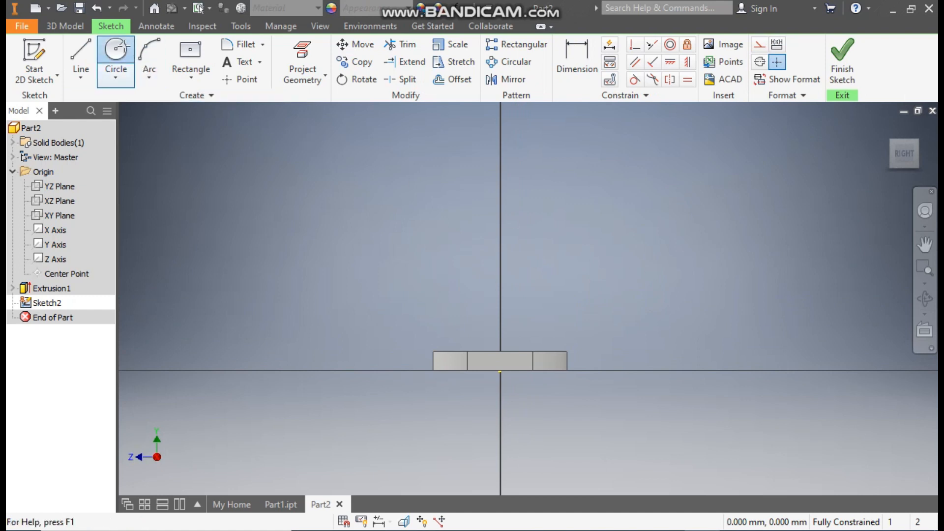
pyautogui.click(501, 158)
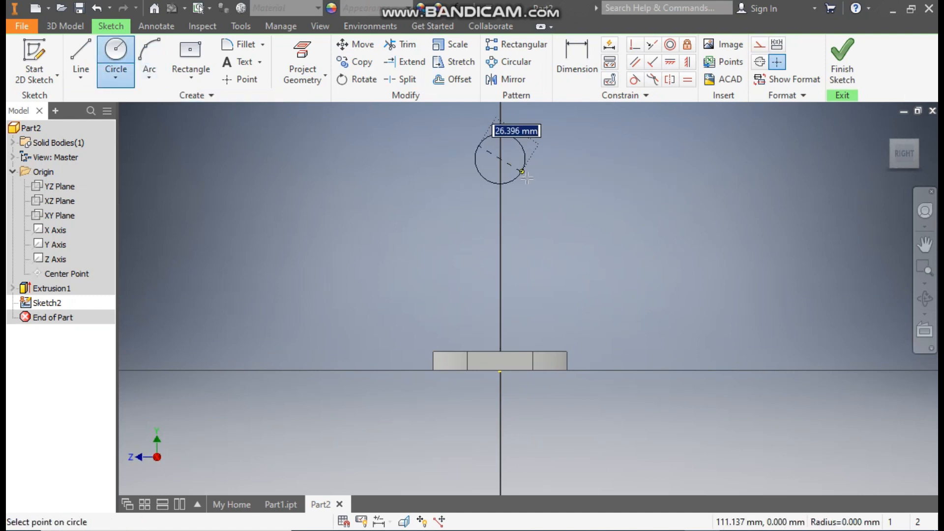
pyautogui.click(532, 181)
pyautogui.click(500, 159)
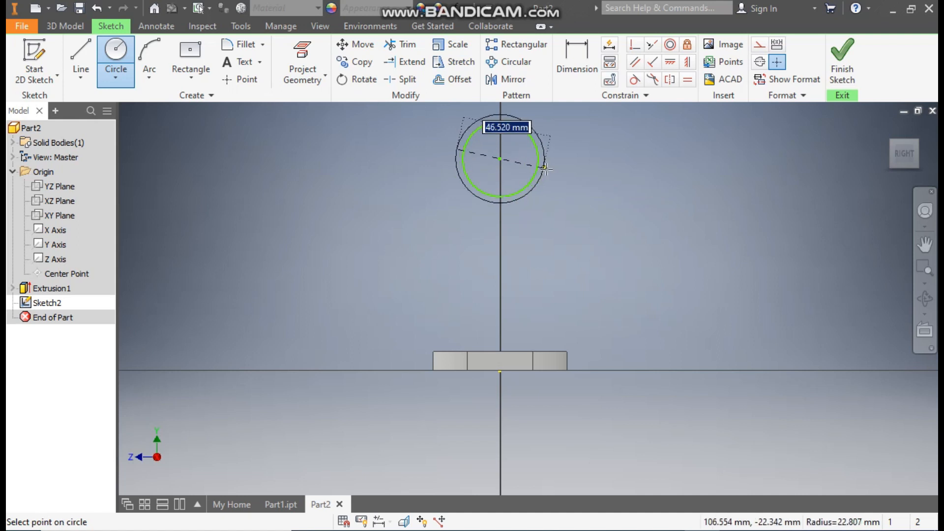
pyautogui.click(535, 122)
# Step: Dimension the inner circle to a diameter of 28.5 mm
pyautogui.click(581, 63)
pyautogui.moveTo(600, 167); pyautogui.dragTo(627, 211, button='middle')
pyautogui.click(574, 191)
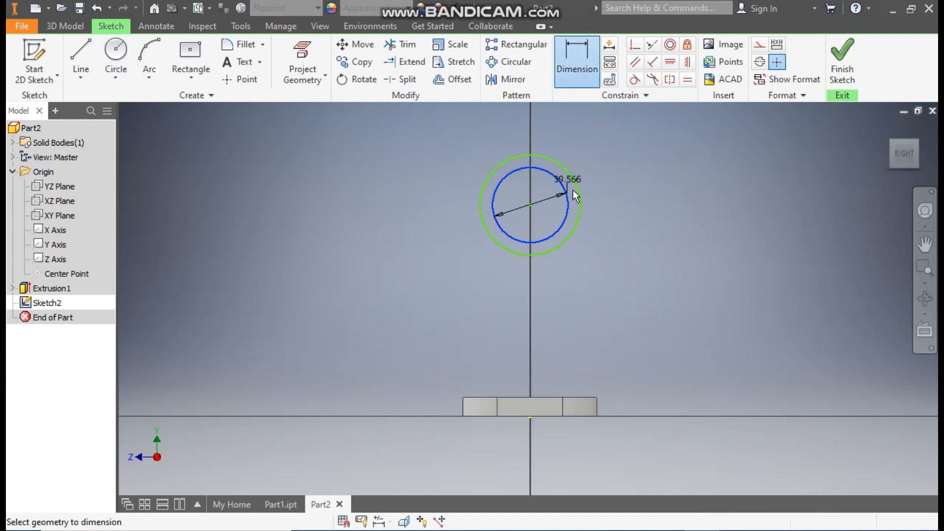
pyautogui.click(598, 166)
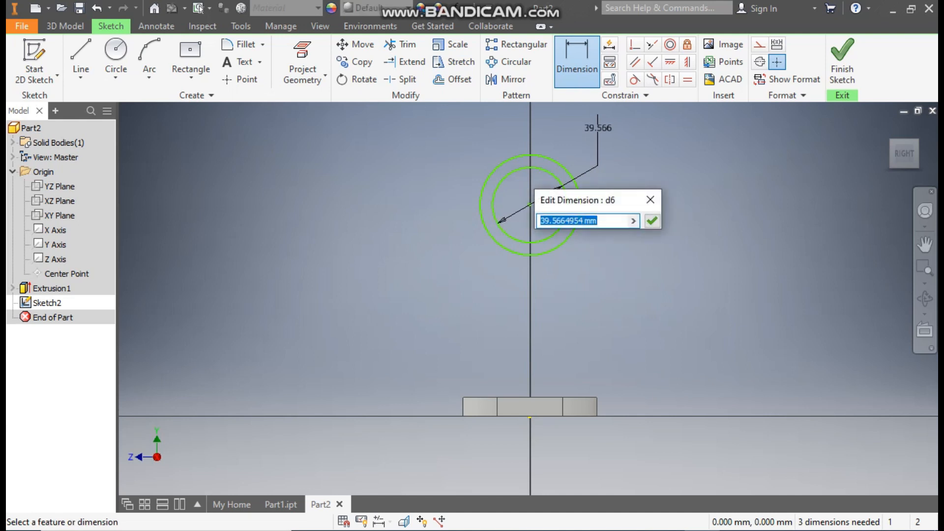
pyautogui.write('28.5')
pyautogui.press('Return')
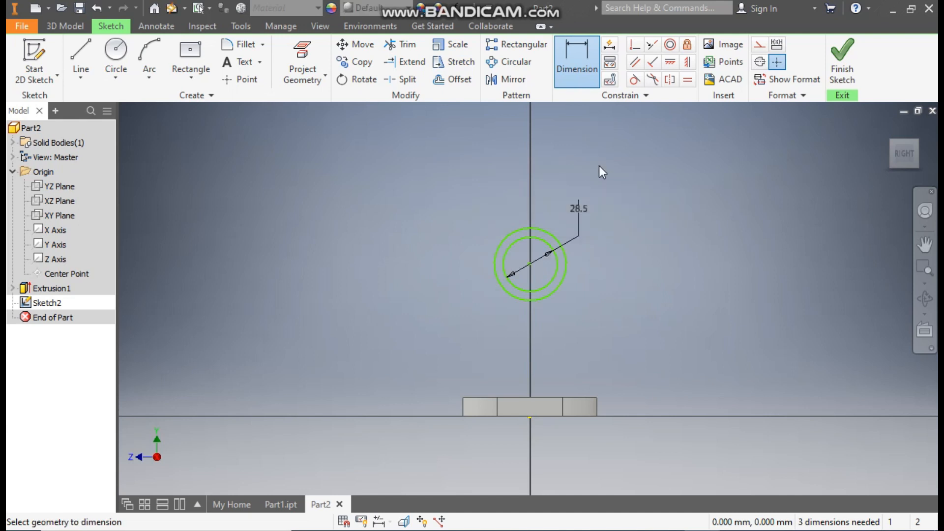
# Step: Dimension the outer circle to a diameter of 45 mm
pyautogui.click(546, 232)
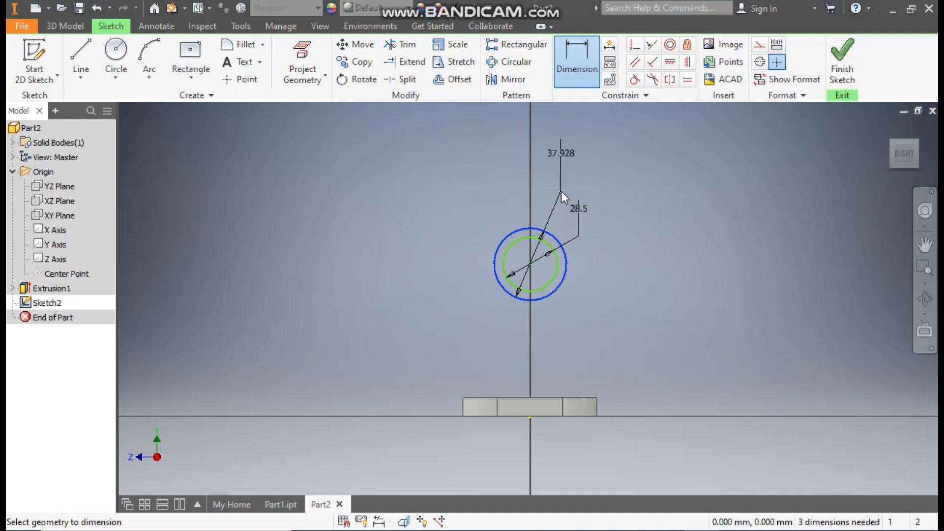
pyautogui.click(562, 191)
pyautogui.write('45')
pyautogui.press('Return')
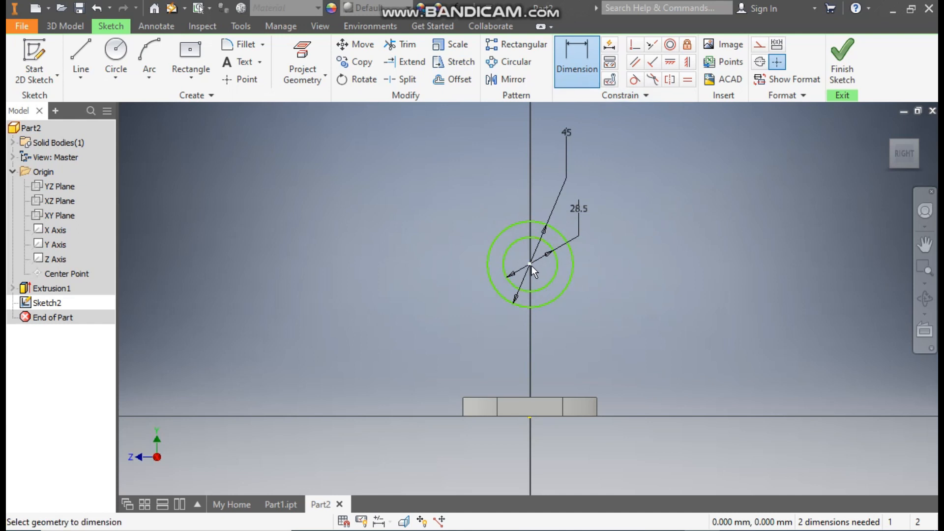
# Step: Dimension the circles' centre to a height of 135 mm above the plate's bottom edge
pyautogui.click(558, 418)
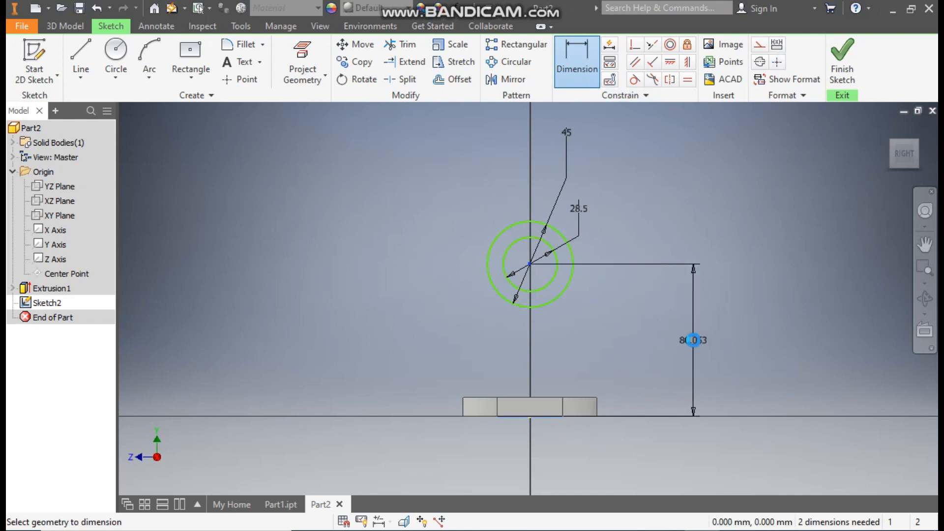
pyautogui.click(699, 344)
pyautogui.write('135')
pyautogui.press('Return')
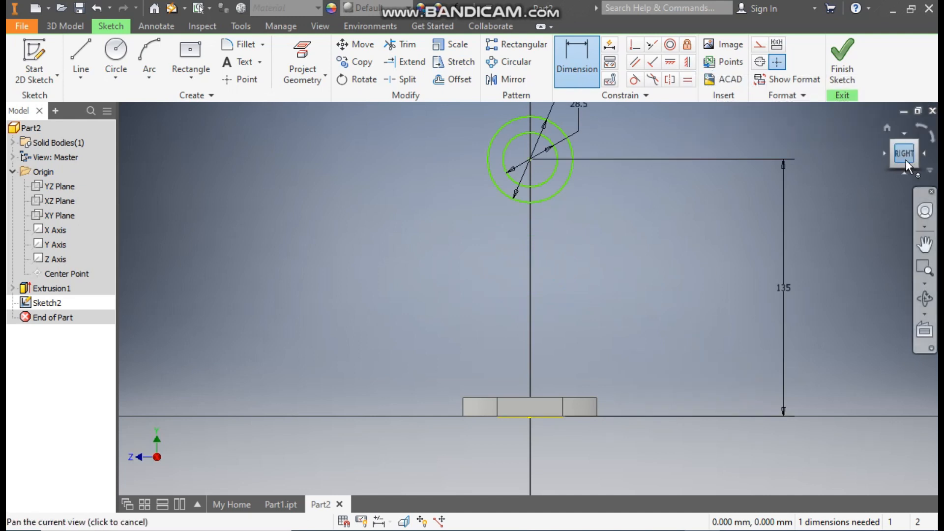
# Step: Apply a Horizontal constraint between the circles' centre and the midpoint of the plate's bottom edge
pyautogui.click(673, 67)
pyautogui.click(530, 160)
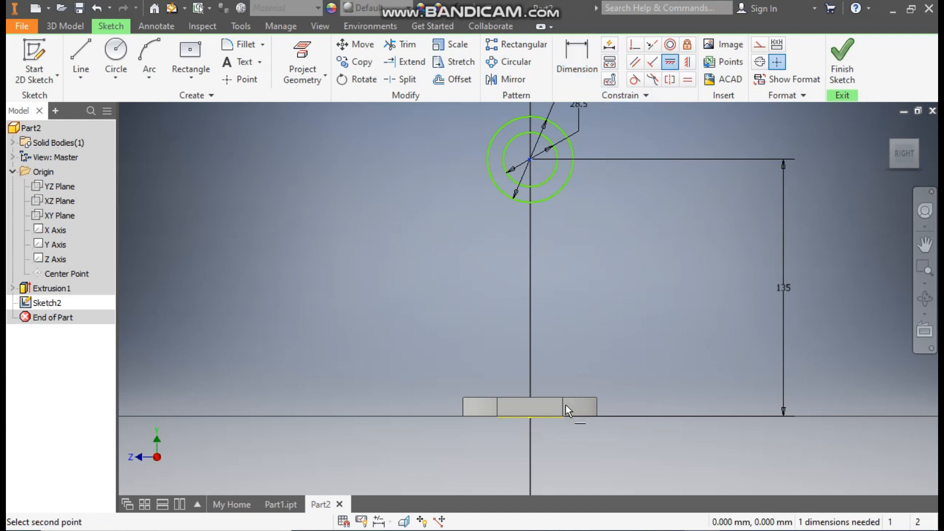
pyautogui.click(529, 417)
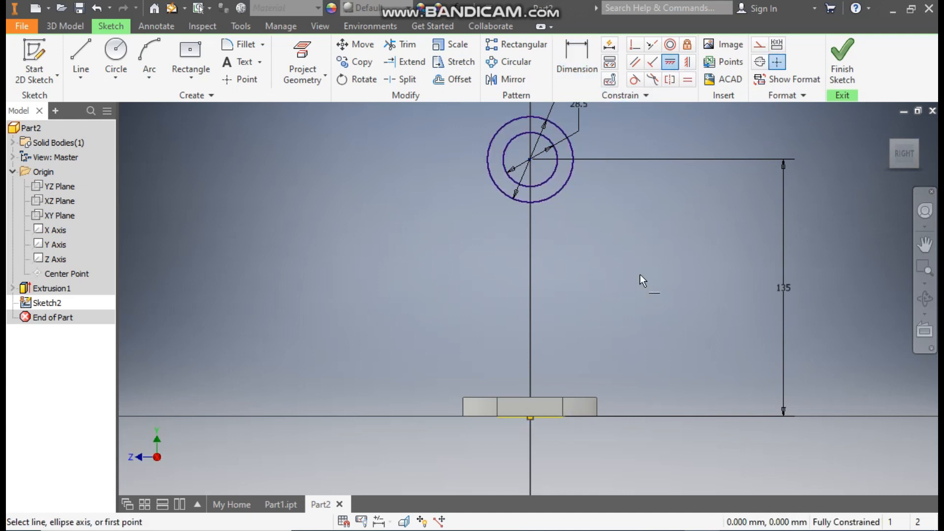
# Step: Extrude the ring between the two circles symmetrically to a total length of 35 mm
pyautogui.click(65, 25)
pyautogui.click(82, 59)
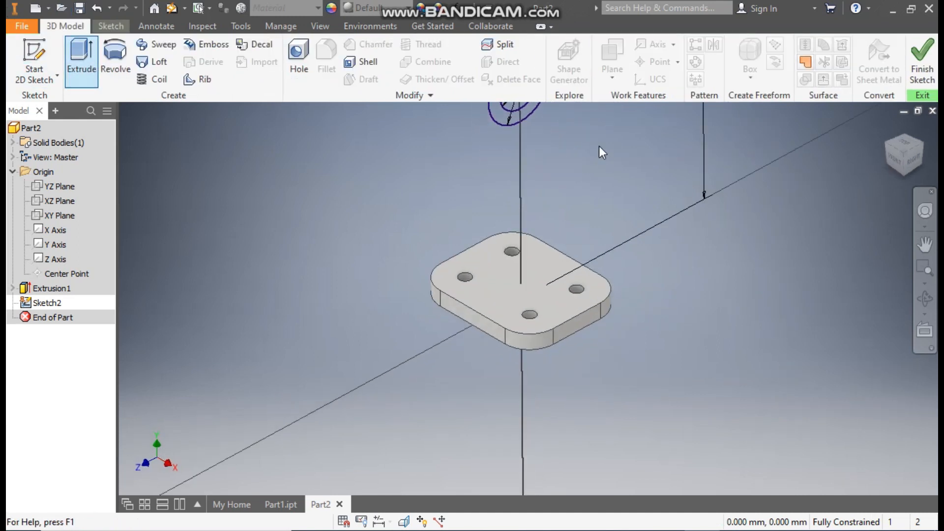
pyautogui.click(509, 210)
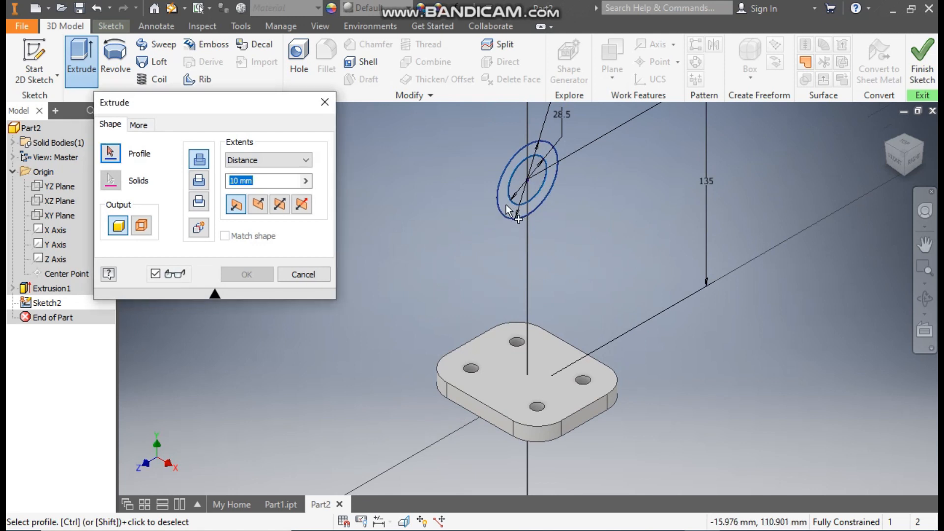
pyautogui.click(281, 211)
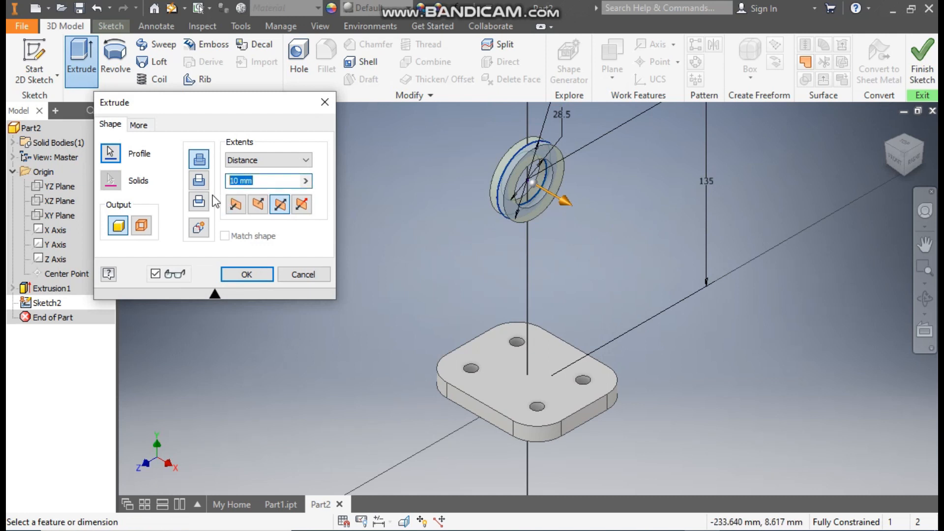
pyautogui.write('35')
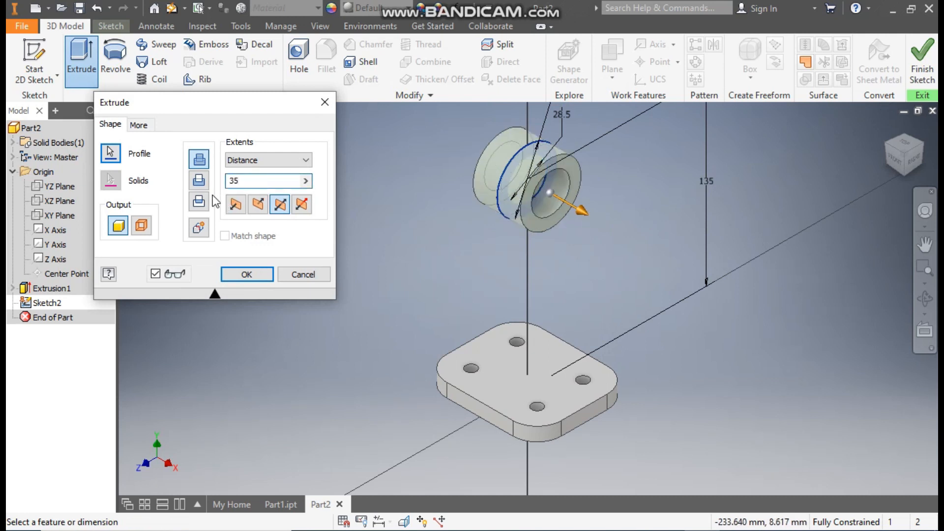
pyautogui.click(231, 275)
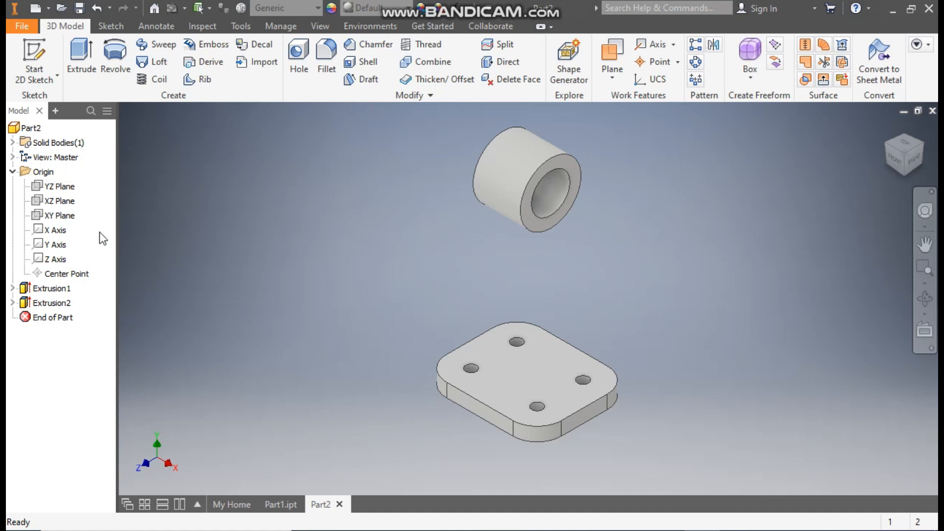
# Step: Sketch on the YZ plane a line chain from one side of the ring along the plate's top edge to the ring's other side
pyautogui.click(59, 187)
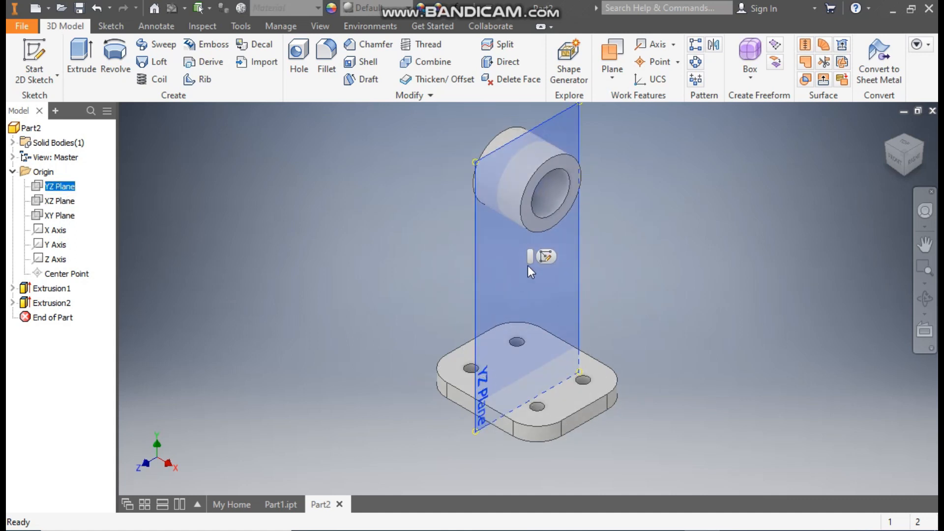
pyautogui.click(546, 257)
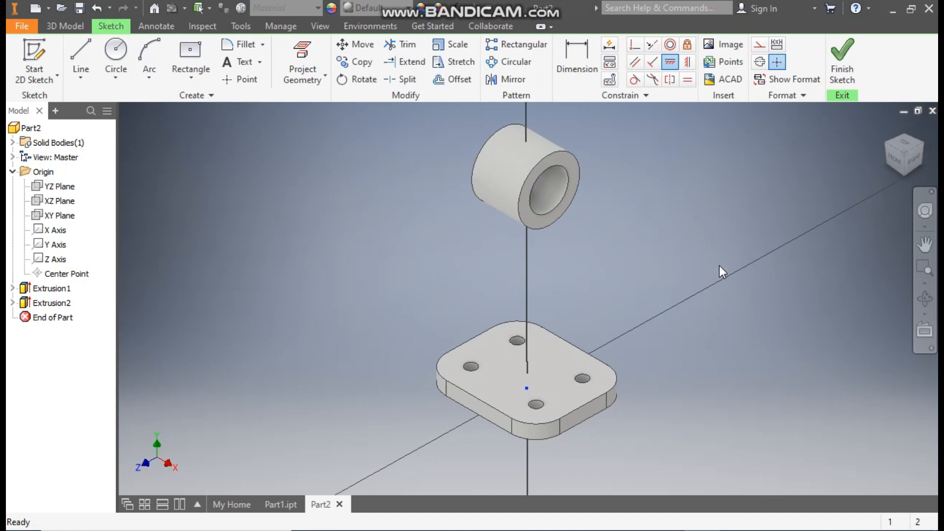
pyautogui.click(78, 49)
pyautogui.click(76, 44)
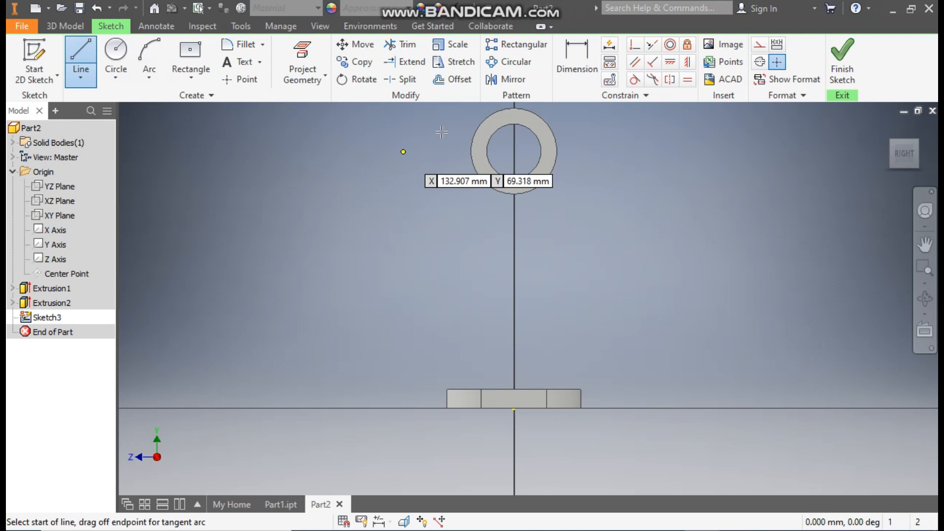
pyautogui.click(471, 151)
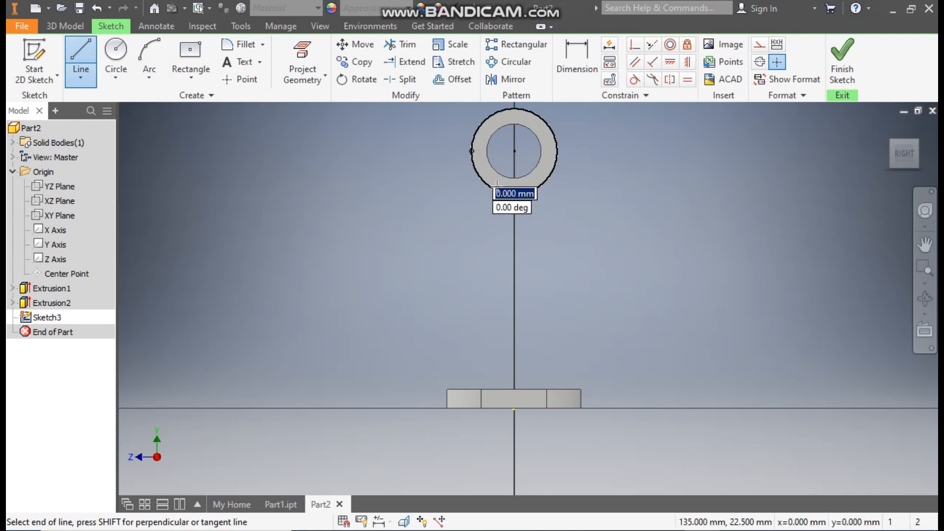
pyautogui.click(473, 415)
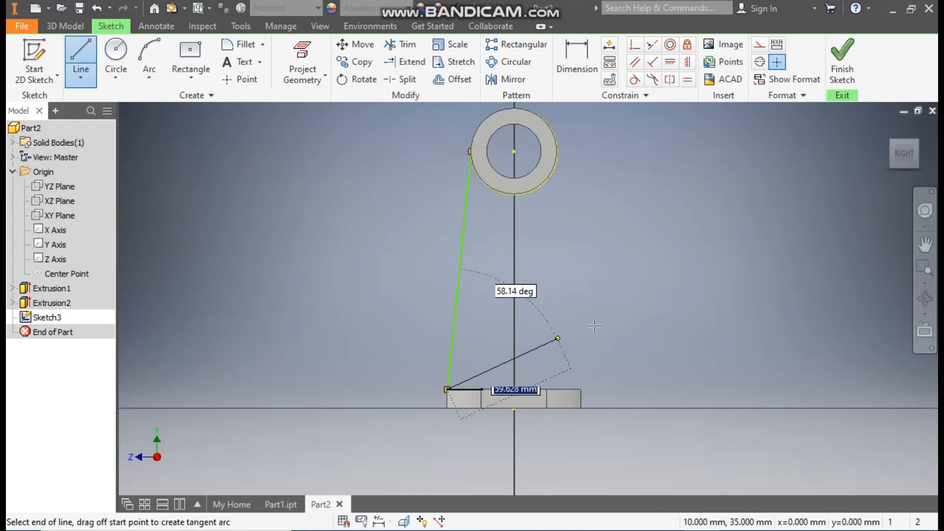
pyautogui.click(581, 389)
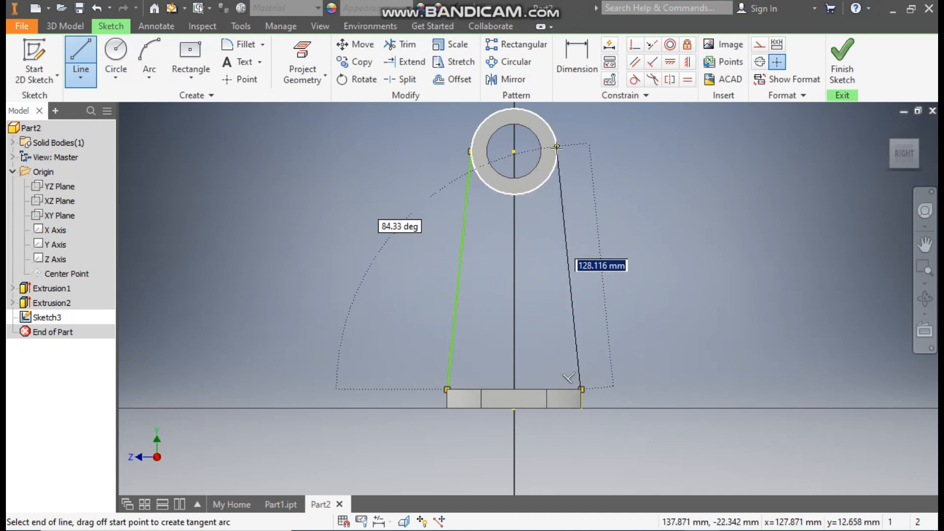
pyautogui.click(558, 151)
pyautogui.press('Escape')
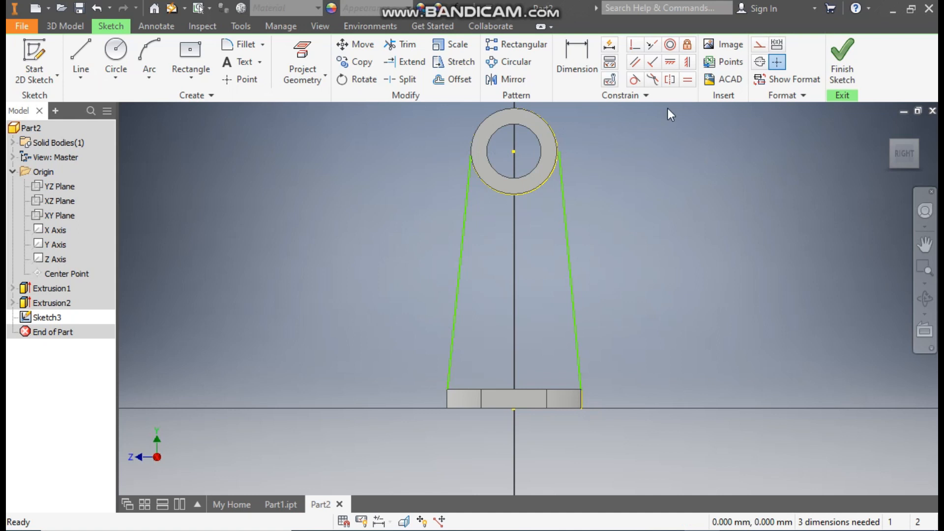
# Step: Apply Tangent constraints between both slanted side lines and the ring's outer circle
pyautogui.click(634, 79)
pyautogui.click(466, 209)
pyautogui.click(495, 187)
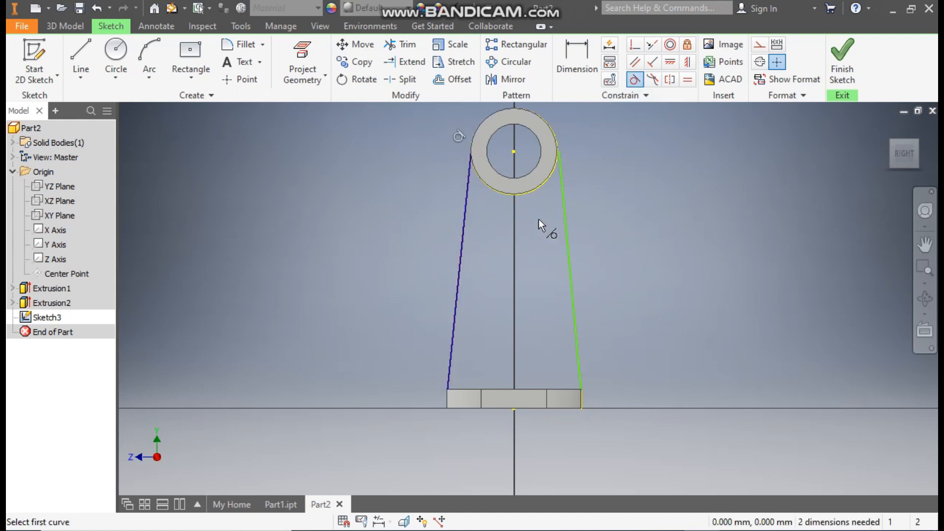
pyautogui.click(563, 202)
pyautogui.click(543, 183)
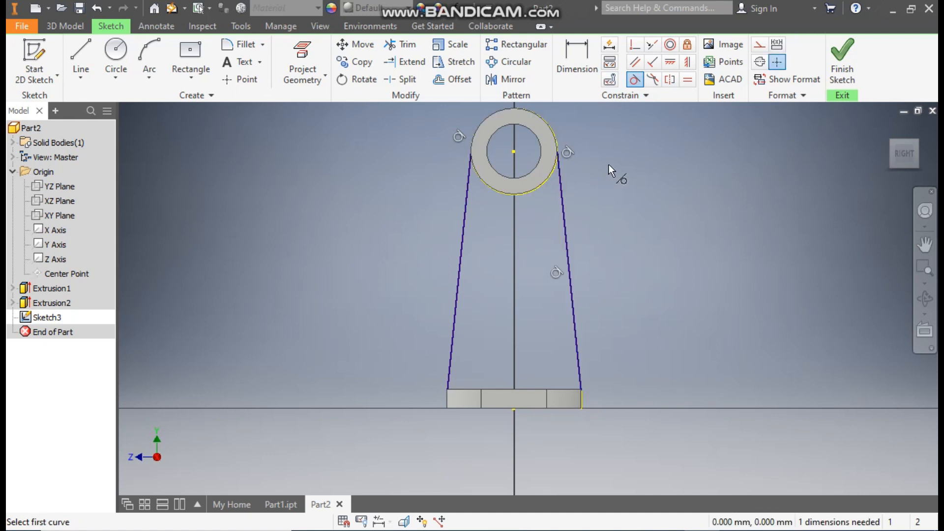
pyautogui.press('Escape')
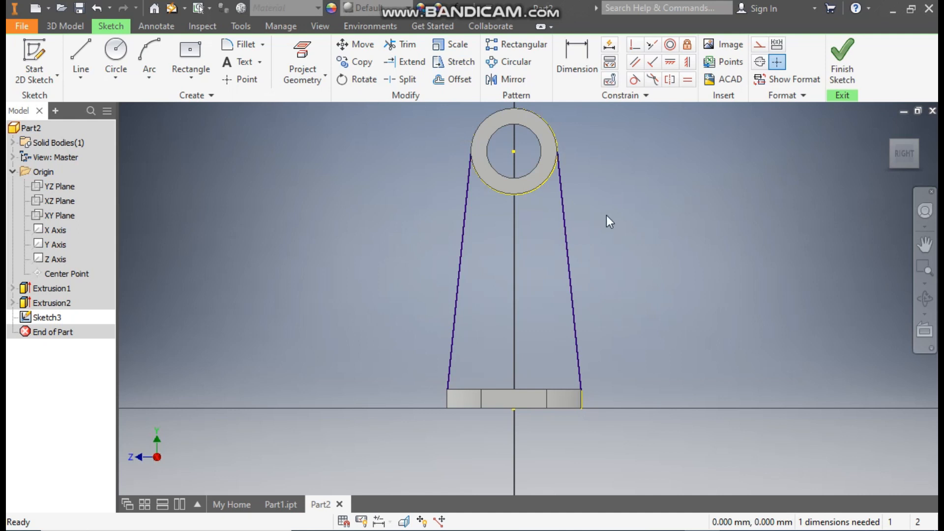
# Step: Draw a three-point arc along the ring's lower outer edge, joining the upper ends of the two slanted side lines
pyautogui.click(149, 78)
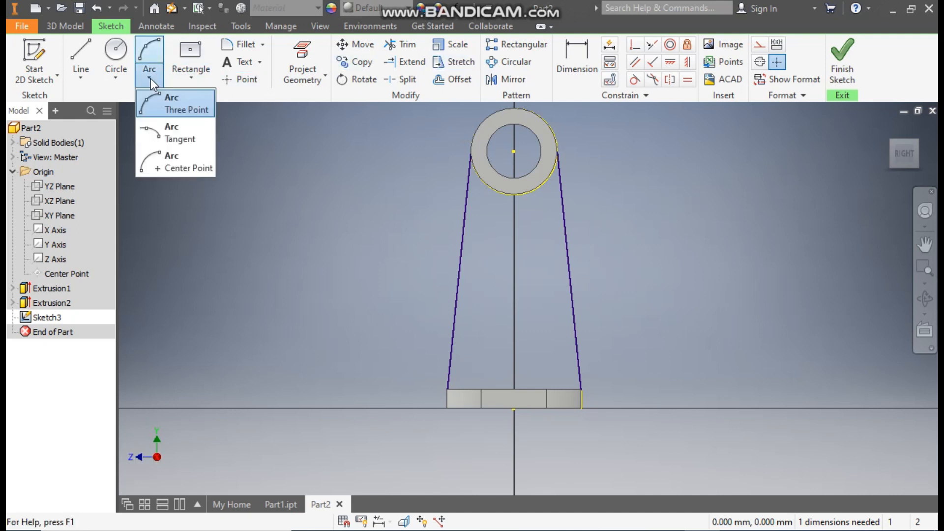
pyautogui.click(199, 104)
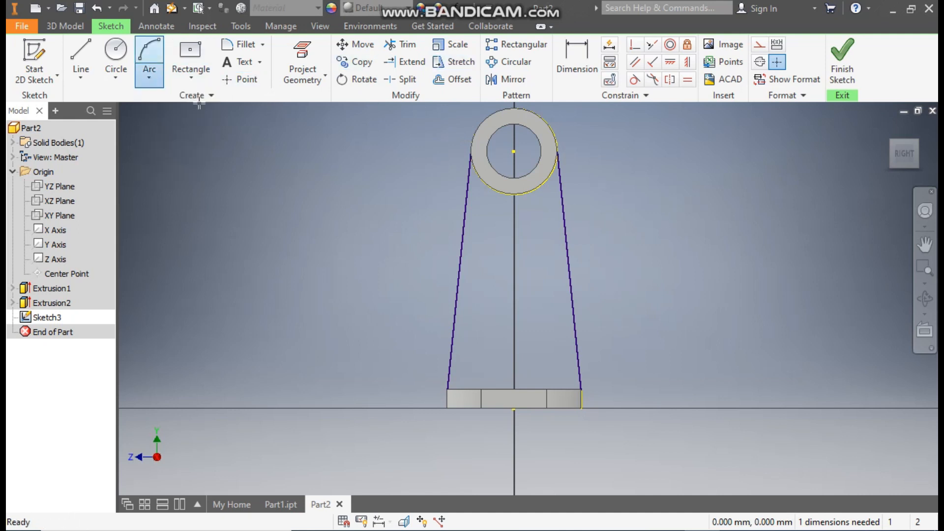
pyautogui.click(472, 147)
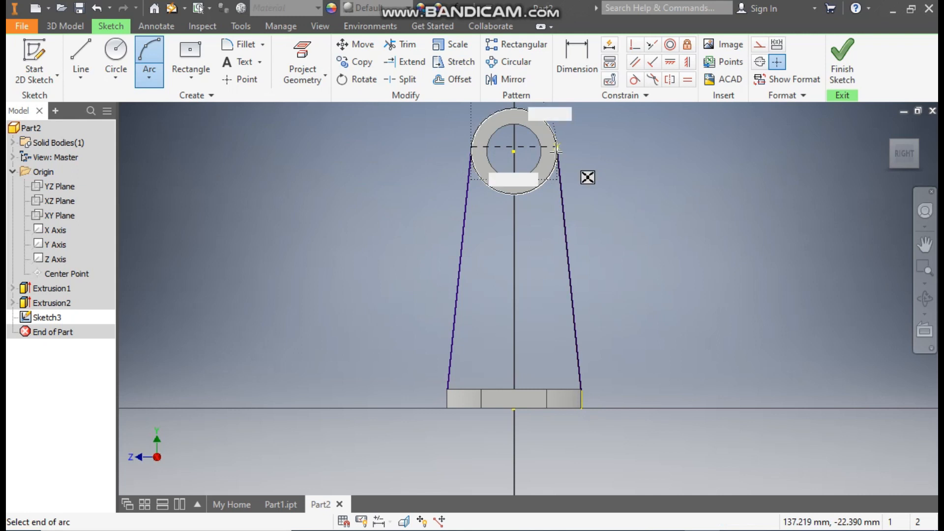
pyautogui.click(557, 150)
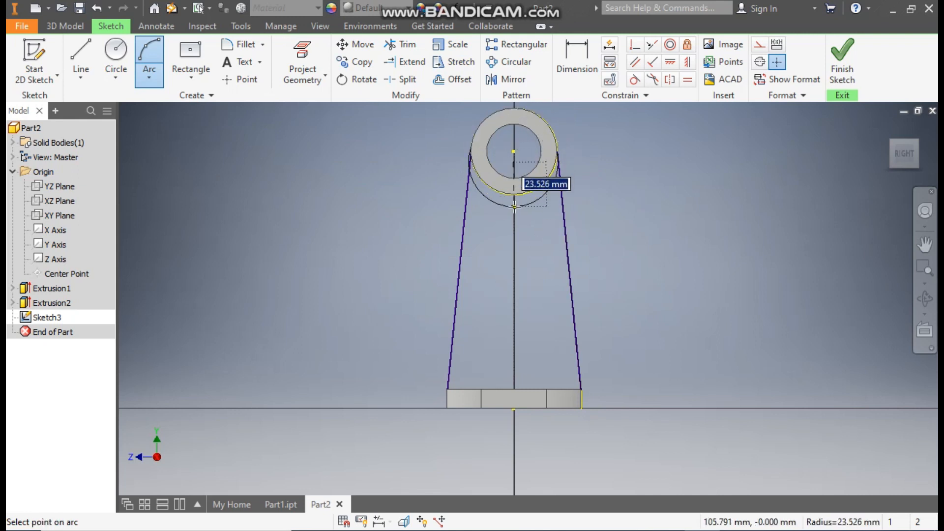
pyautogui.click(515, 195)
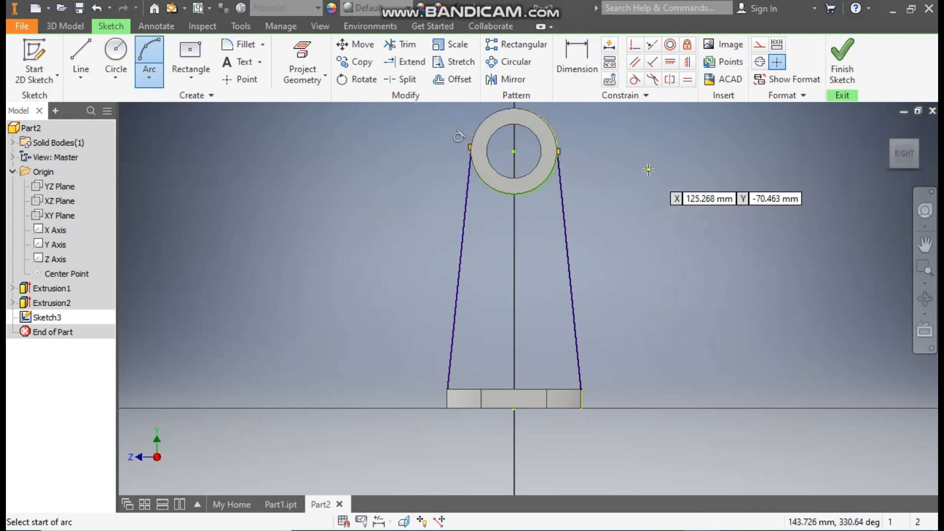
pyautogui.press('Escape')
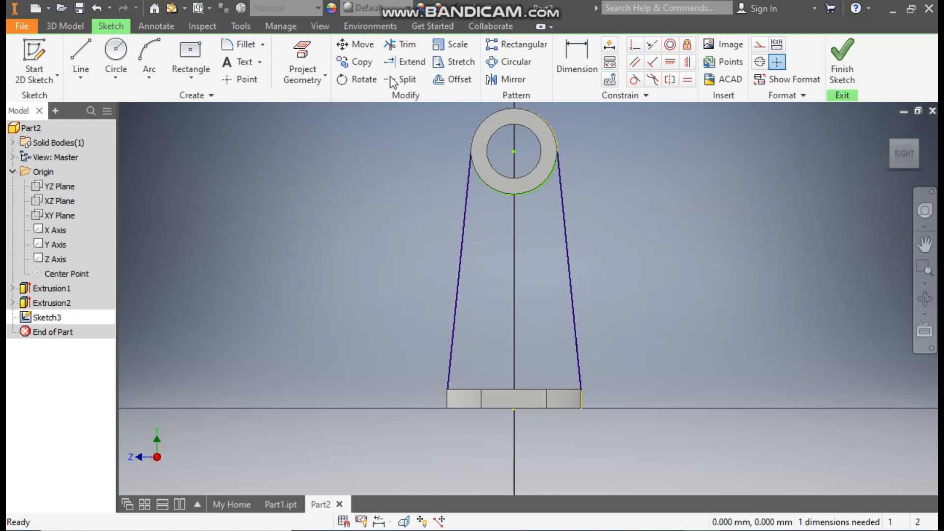
# Step: Set the visual style to Wireframe and pull the new arc slightly below the ring to test its freedom
pyautogui.click(321, 27)
pyautogui.click(181, 75)
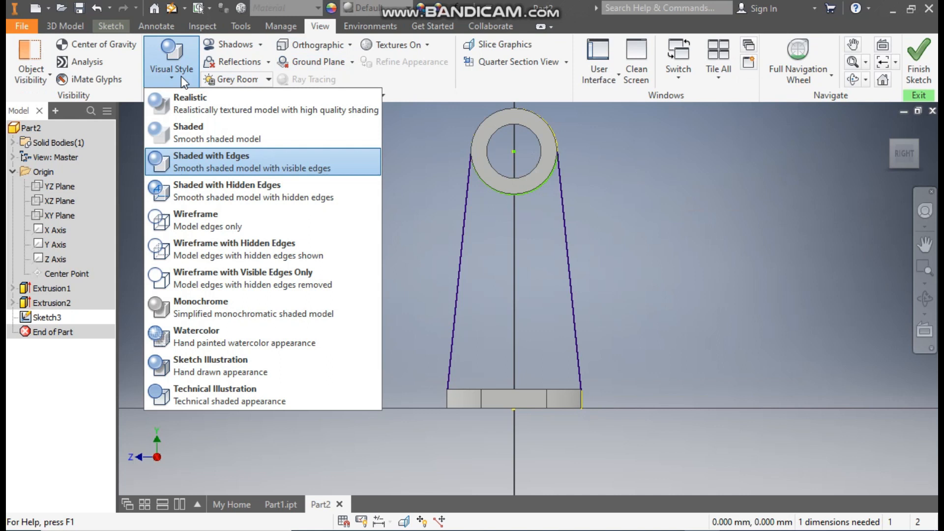
pyautogui.click(194, 217)
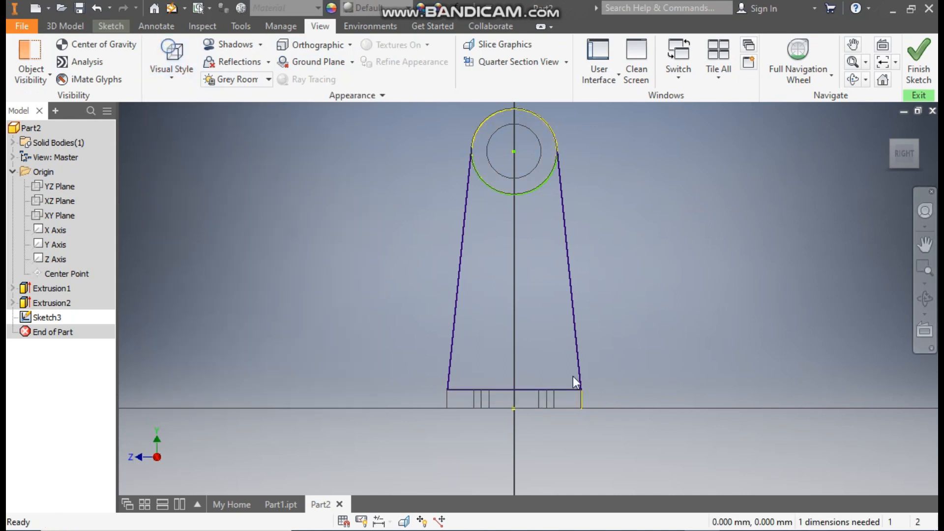
pyautogui.moveTo(533, 194); pyautogui.dragTo(523, 213)
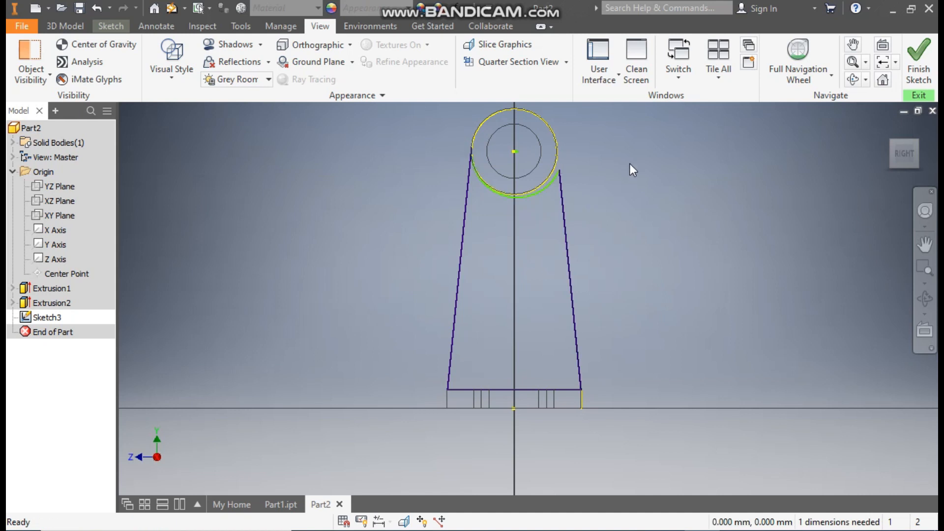
# Step: Apply a Concentric constraint between the ring's outer circle and the arc, and finish the sketch
pyautogui.click(108, 26)
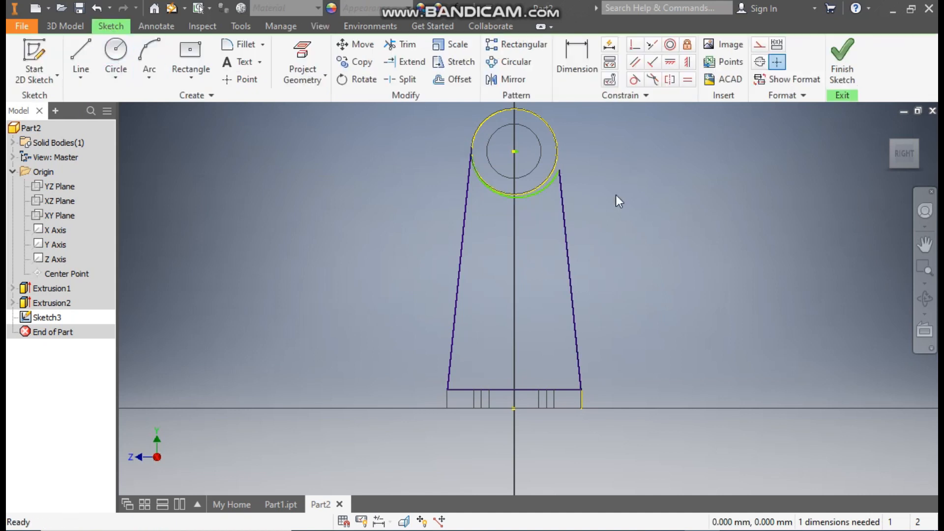
pyautogui.click(671, 45)
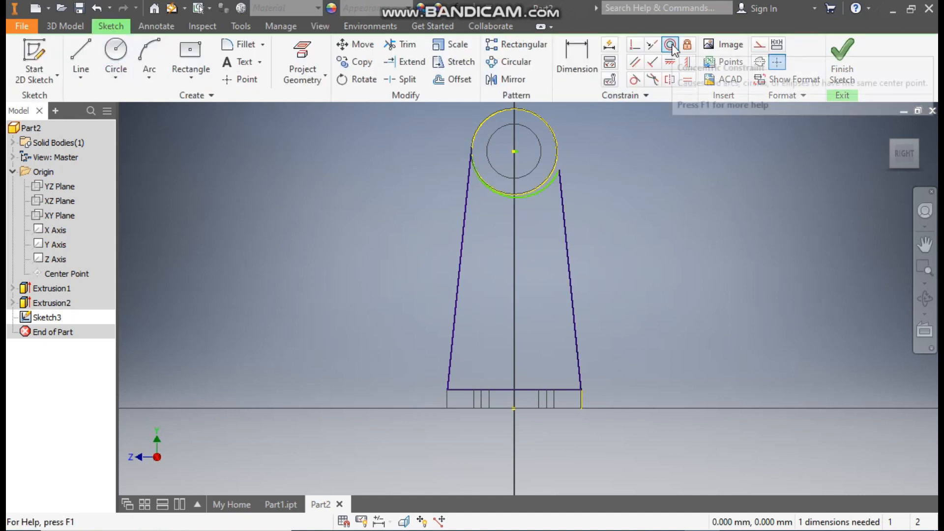
pyautogui.click(552, 129)
pyautogui.click(543, 189)
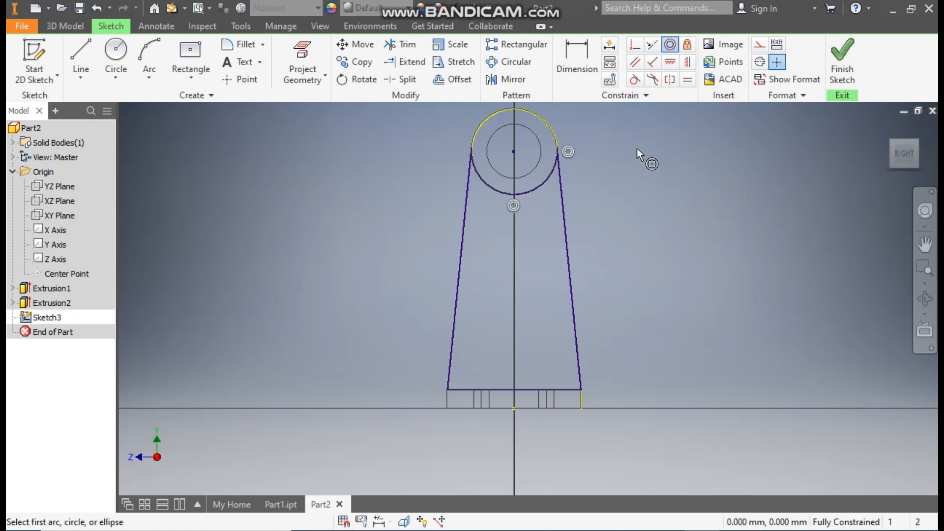
pyautogui.press('Escape')
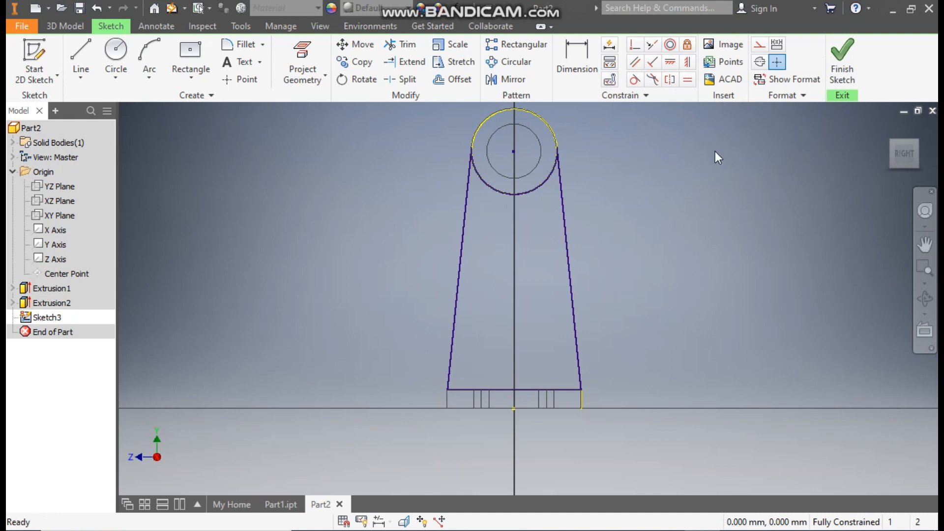
pyautogui.click(838, 58)
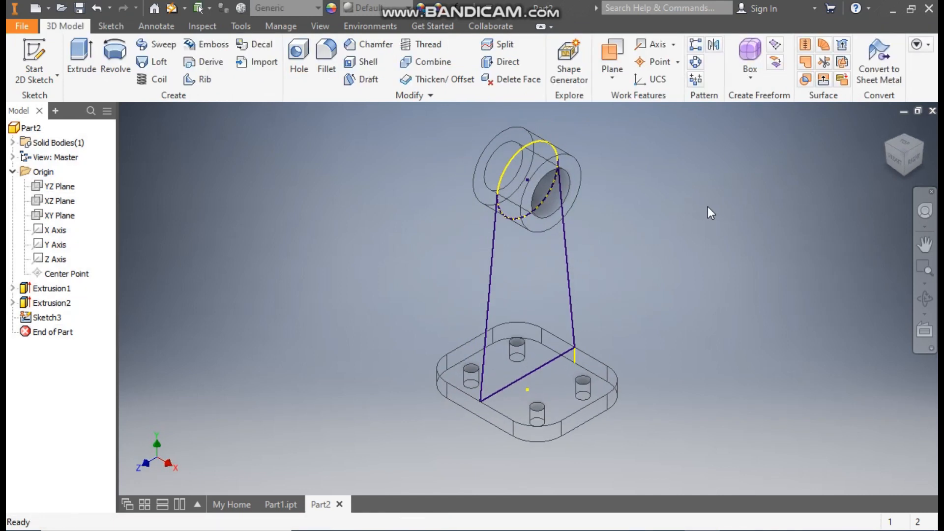
# Step: Extrude the tapered profile between plate and ring symmetrically to a total of 8 mm, restoring the Shaded with Edges visual style
pyautogui.click(81, 54)
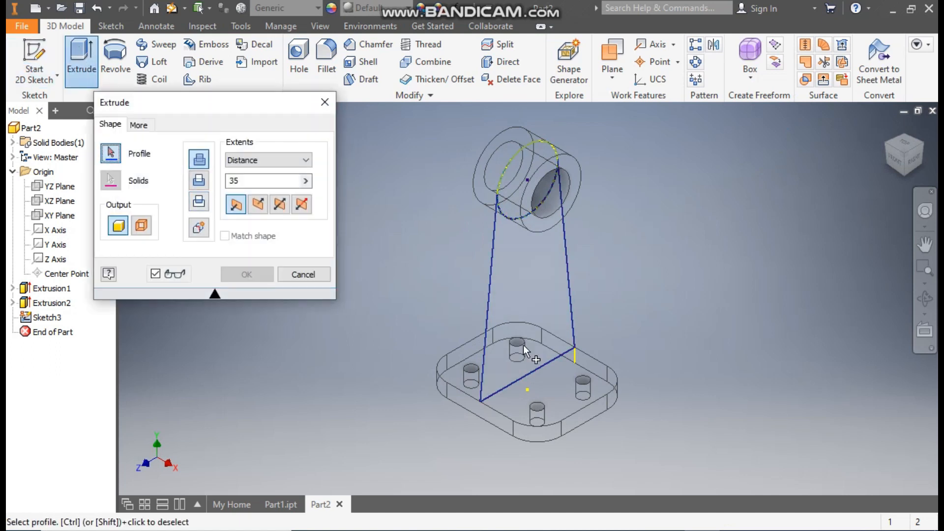
pyautogui.click(544, 301)
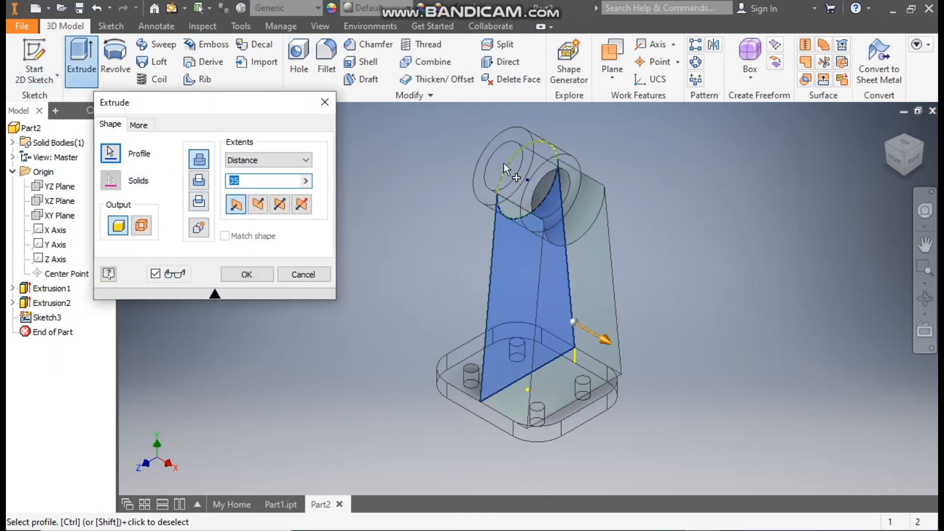
pyautogui.click(320, 27)
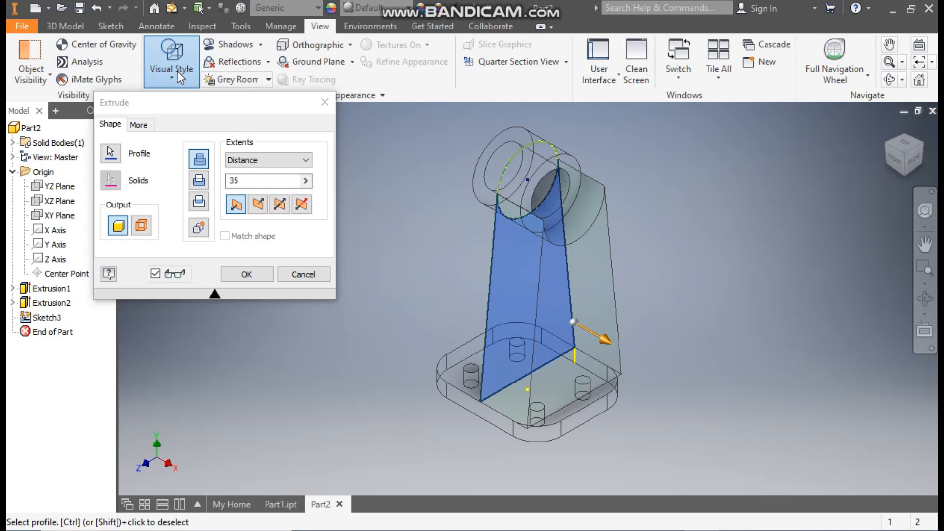
pyautogui.click(178, 71)
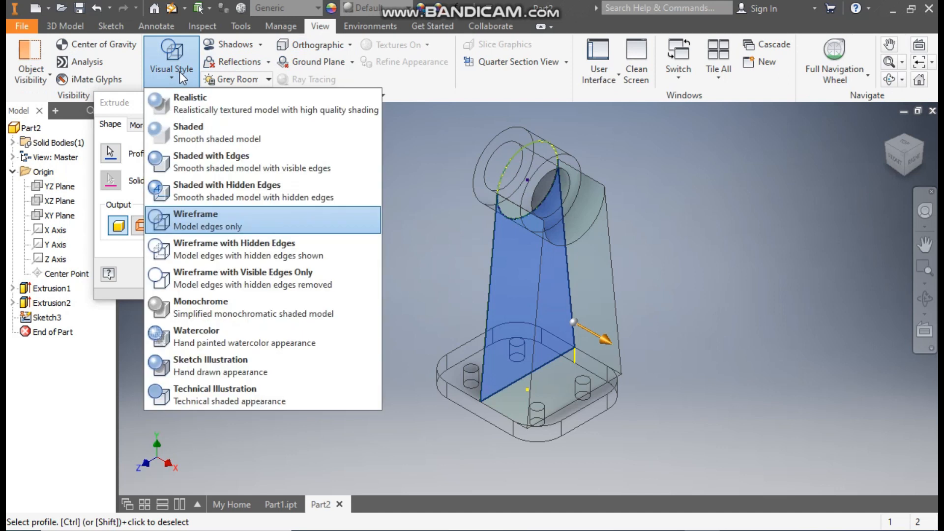
pyautogui.click(209, 157)
pyautogui.click(255, 185)
pyautogui.write('8')
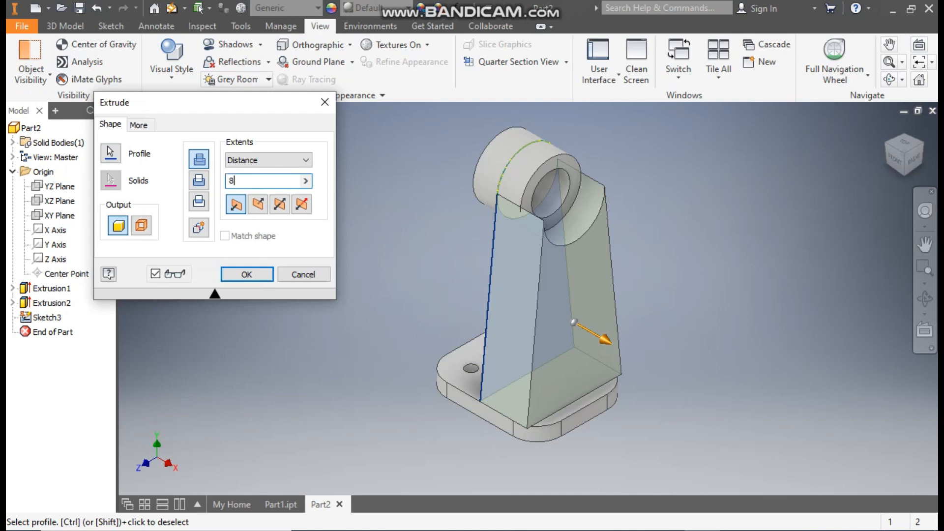
pyautogui.click(280, 208)
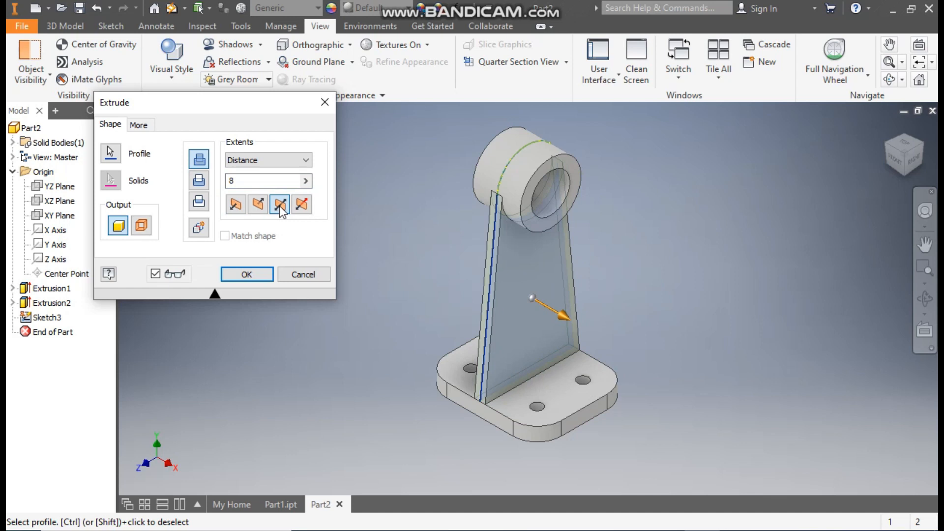
pyautogui.click(264, 276)
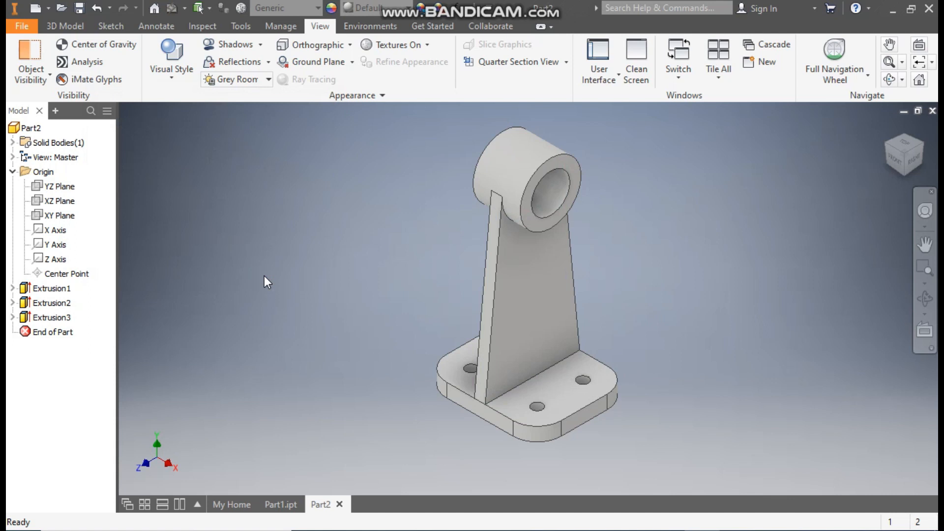
# Step: Examine the supporting ribs on the finished bracket in Part1.ipt and return to Part2
pyautogui.click(271, 499)
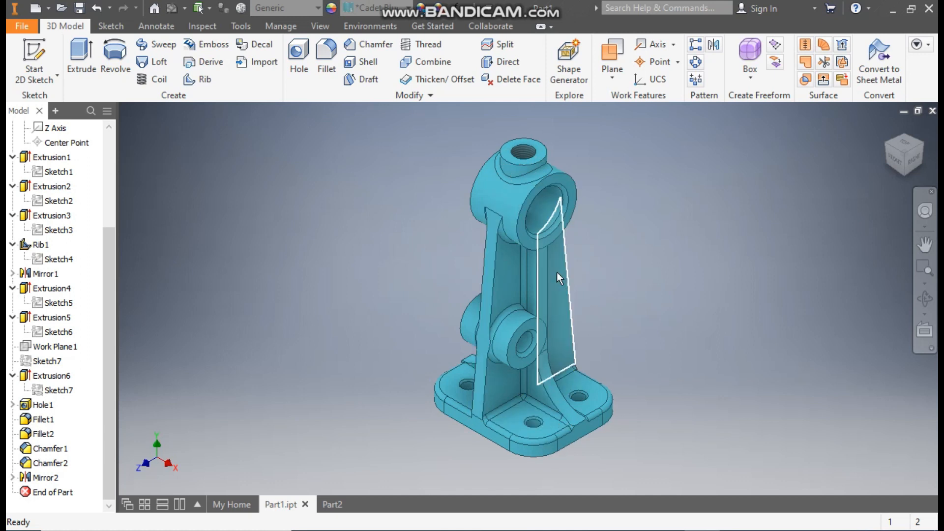
pyautogui.scroll(3, 533, 282)
pyautogui.scroll(-3, 545, 316)
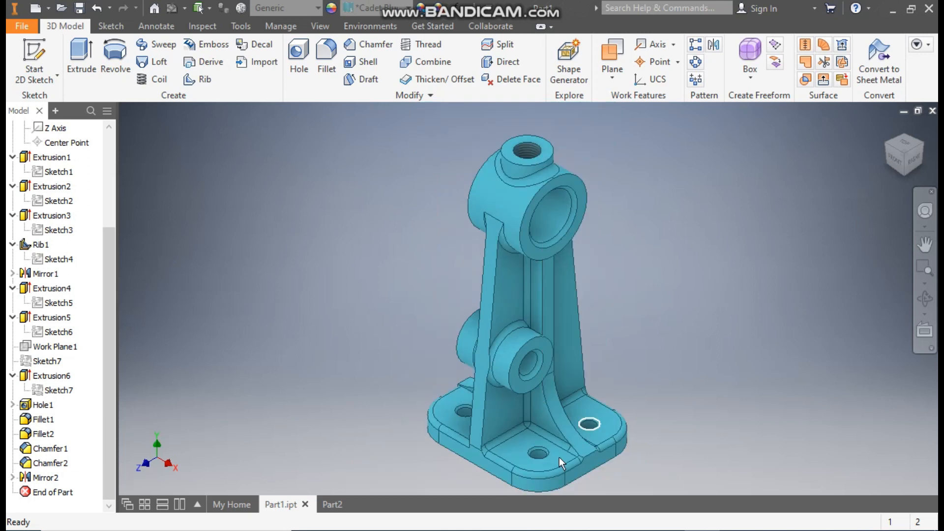
pyautogui.click(330, 507)
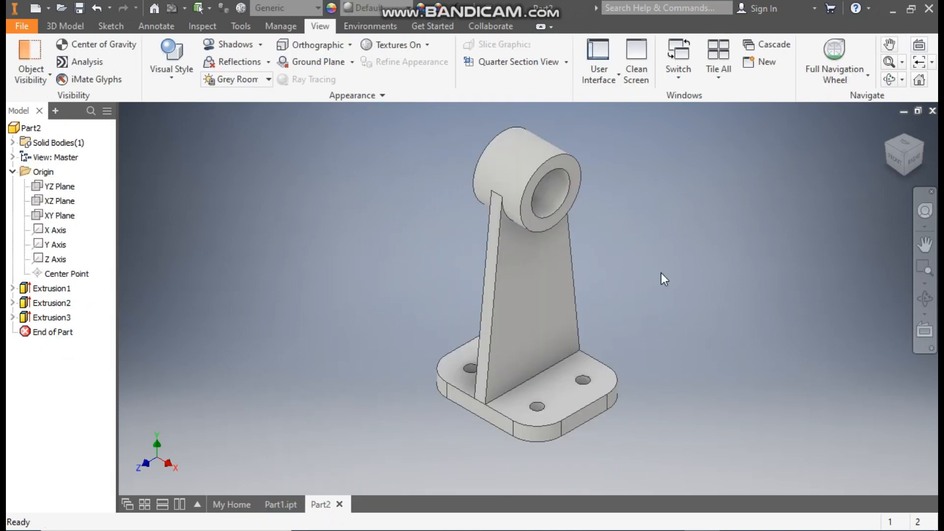
# Step: Start a sketch on the XY plane and draw a vertical line about 72 mm long down from the ring's bottom edge
pyautogui.click(66, 218)
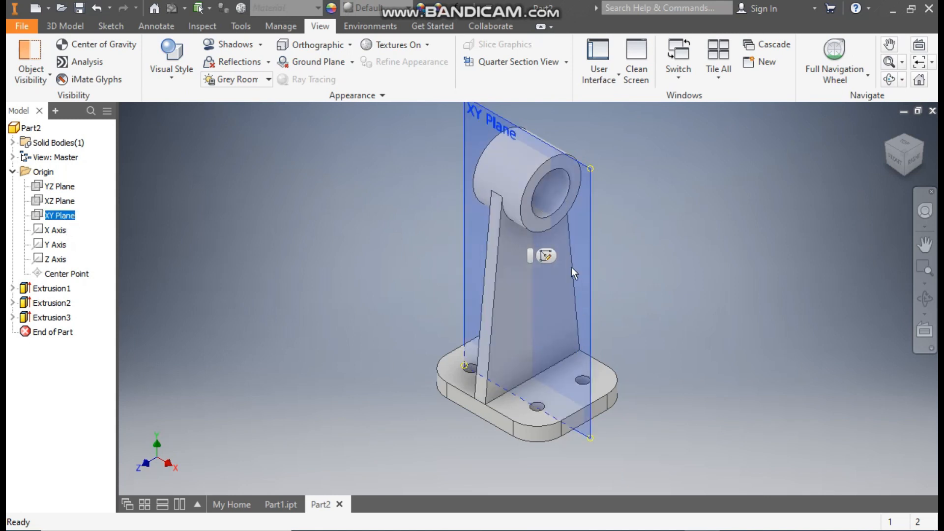
pyautogui.click(548, 253)
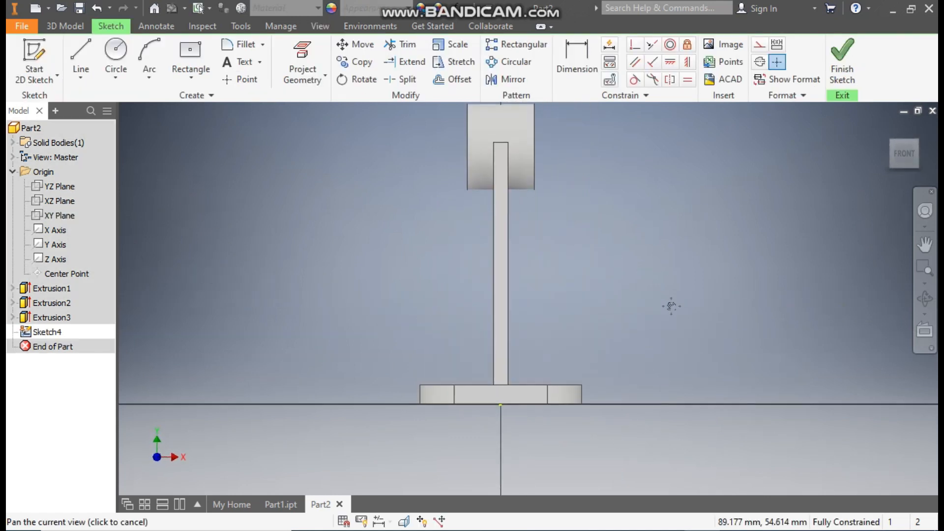
pyautogui.click(77, 48)
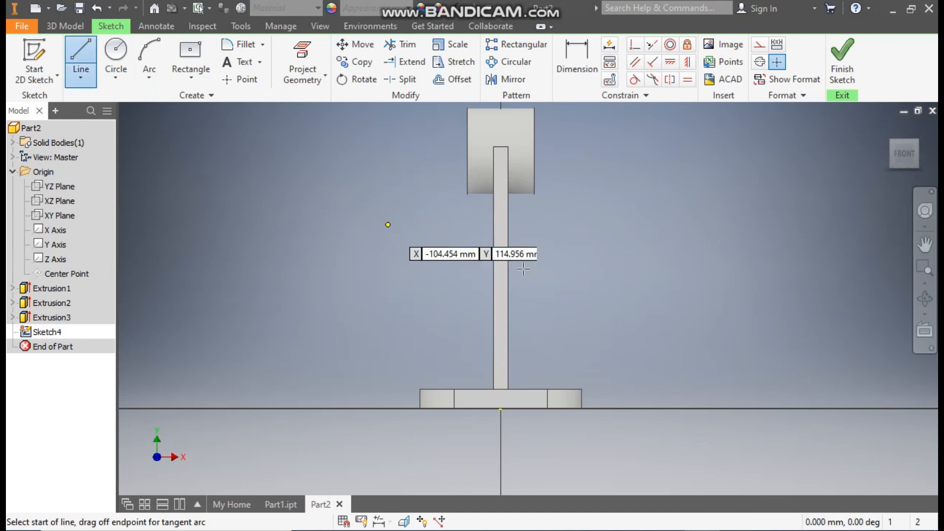
pyautogui.click(528, 194)
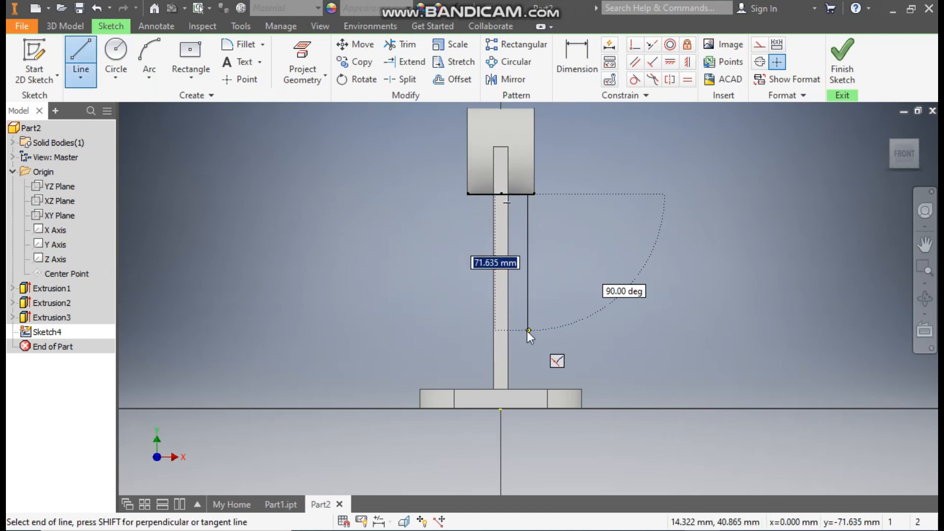
pyautogui.click(527, 331)
pyautogui.press('Escape')
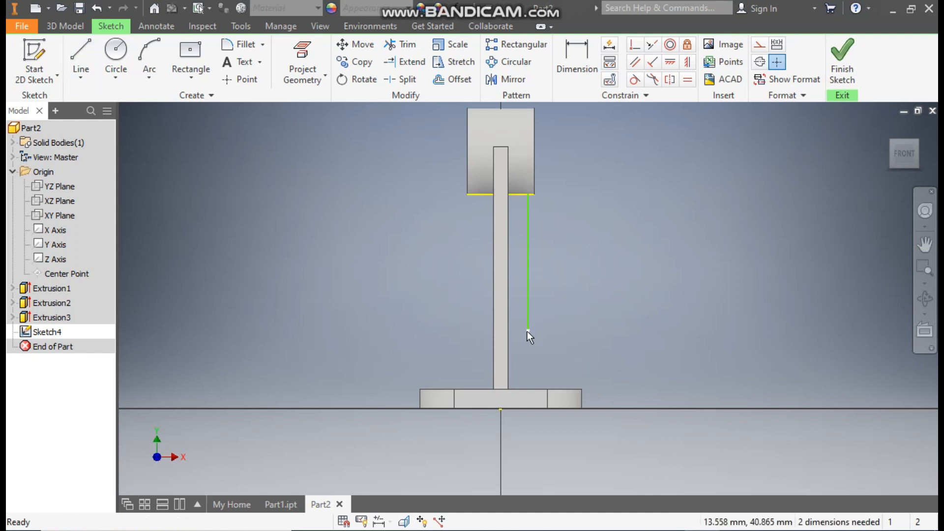
# Step: Draw a three-point arc curving from the vertical line's lower end to the outer end of the plate's top edge
pyautogui.click(149, 78)
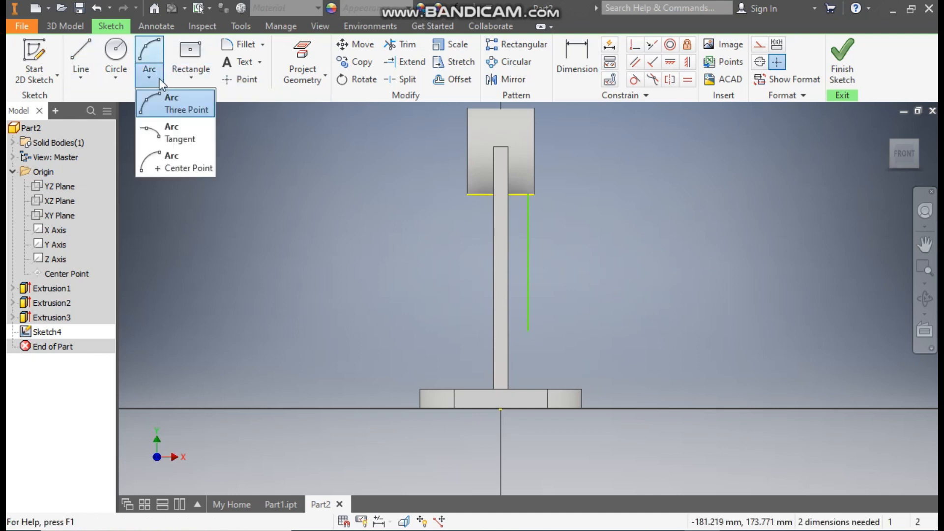
pyautogui.click(177, 107)
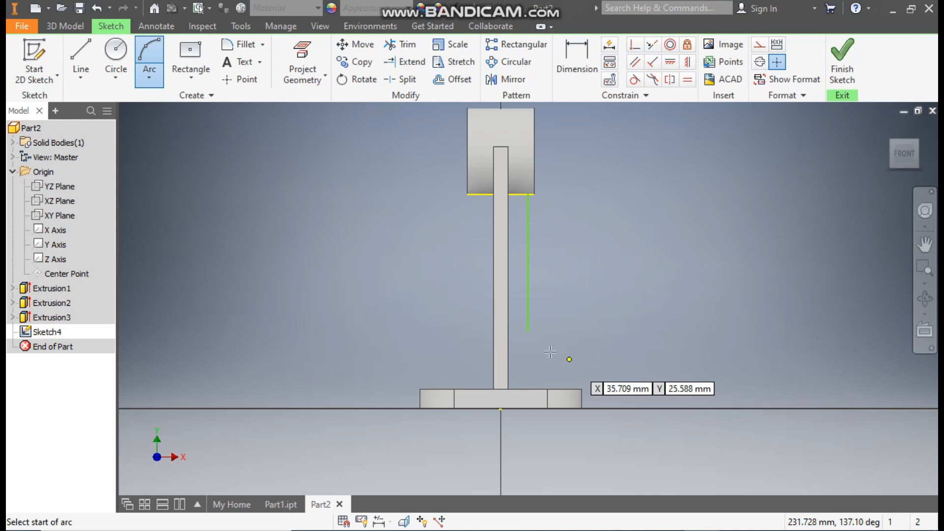
pyautogui.click(528, 331)
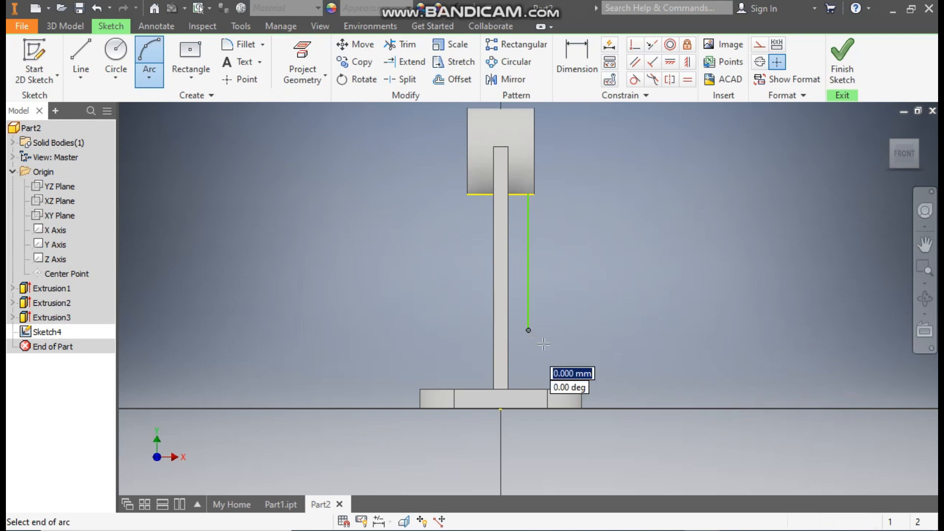
pyautogui.click(582, 383)
pyautogui.click(545, 373)
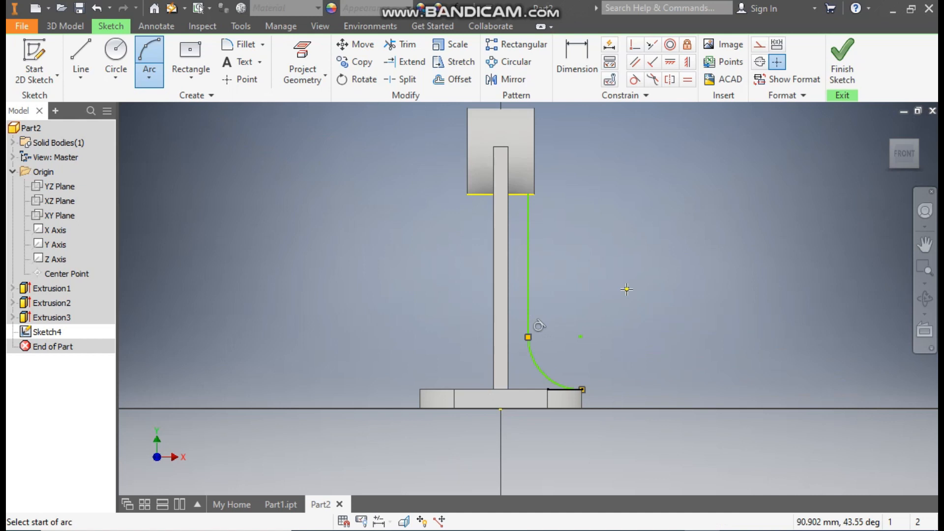
pyautogui.press('Escape')
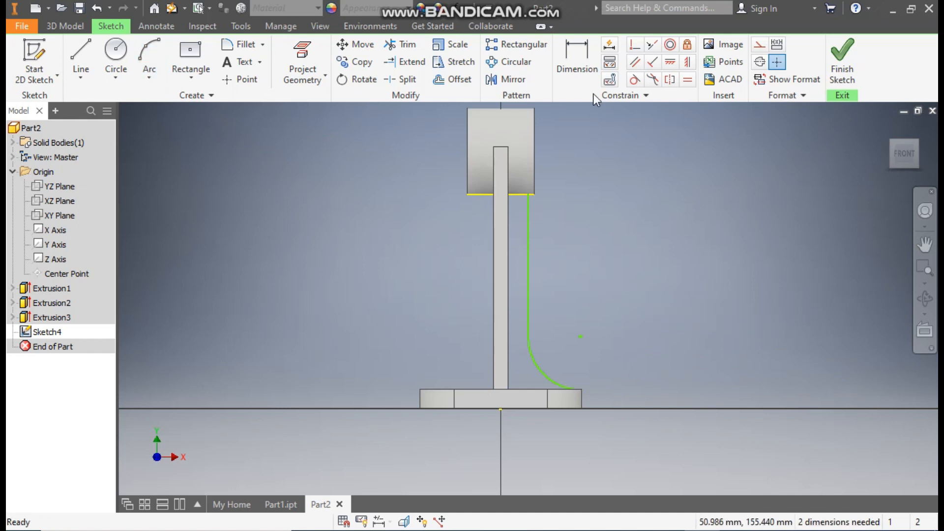
# Step: Dimension the distance between the upright's outer edge and the sketched vertical line, and set it to 10 mm
pyautogui.click(577, 64)
pyautogui.click(509, 212)
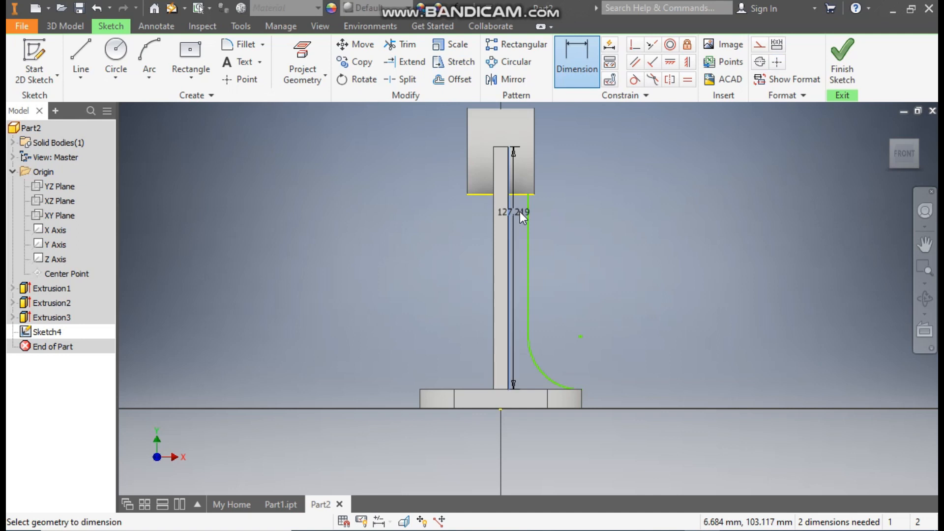
pyautogui.click(528, 213)
pyautogui.click(562, 215)
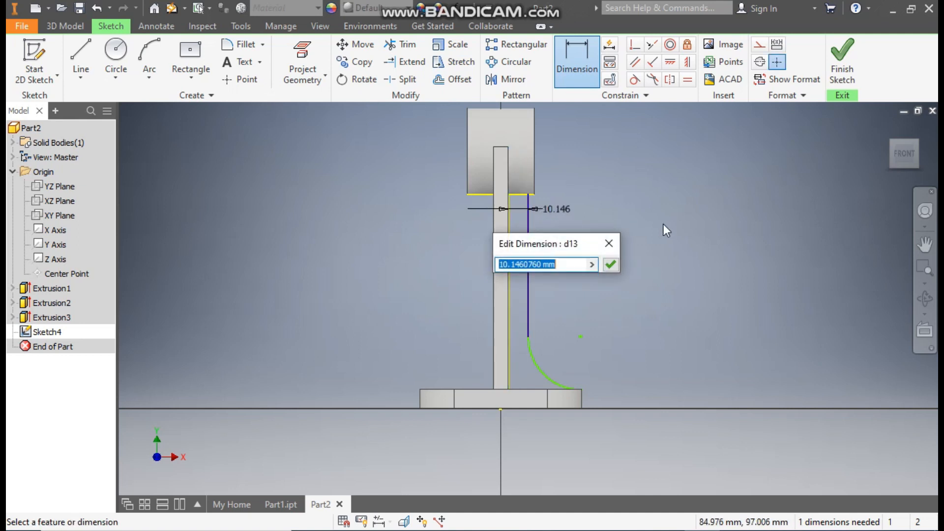
pyautogui.write('10')
pyautogui.press('Return')
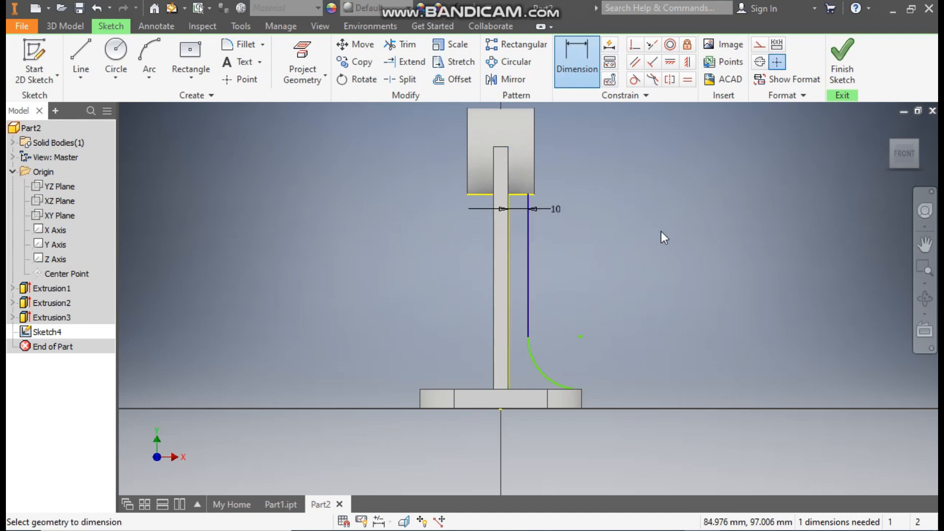
# Step: Dimension the arc at the foot of the rib profile with a radius of 32 mm
pyautogui.click(556, 380)
pyautogui.click(564, 353)
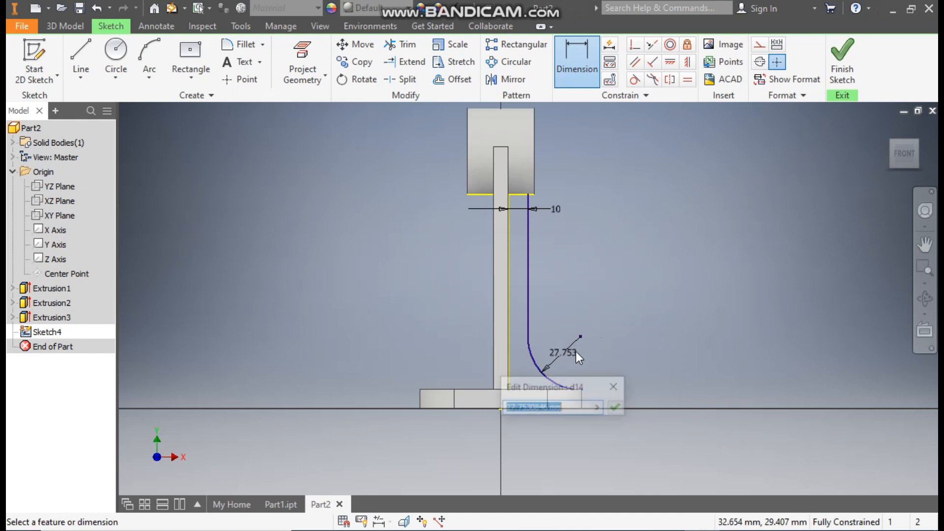
pyautogui.write('32')
pyautogui.press('Return')
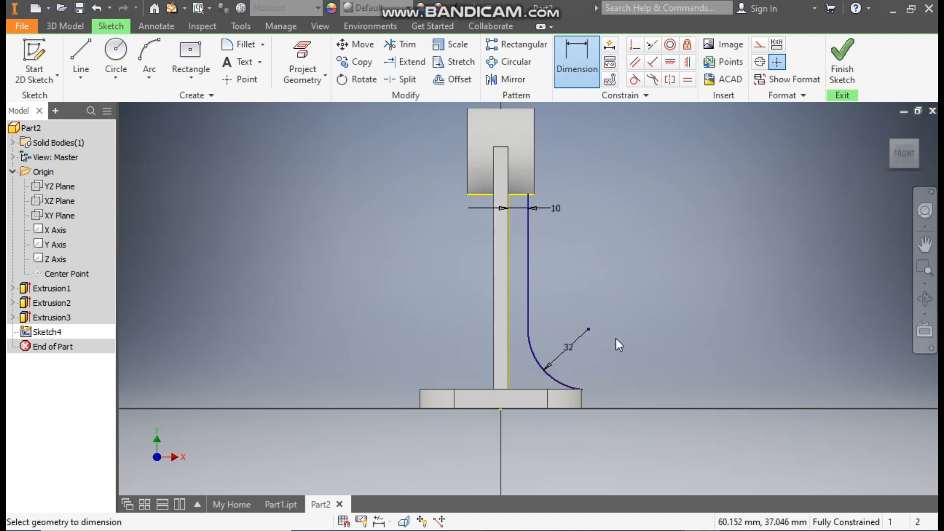
pyautogui.press('Escape')
# Step: Convert the projected edges of the ring, upright and base plate to construction lines, and finish the sketch
pyautogui.moveTo(687, 247)
pyautogui.keyDown('shift'); pyautogui.mouseDown(button='middle')
pyautogui.moveTo(635, 257)
pyautogui.moveTo(668, 246)
pyautogui.mouseUp(button='middle'); pyautogui.keyUp('shift')
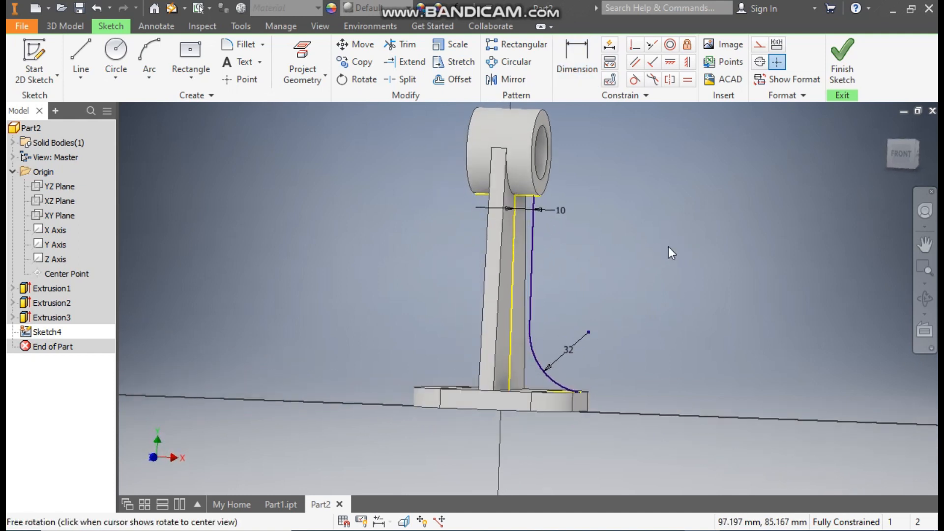
pyautogui.scroll(-3, 498, 202)
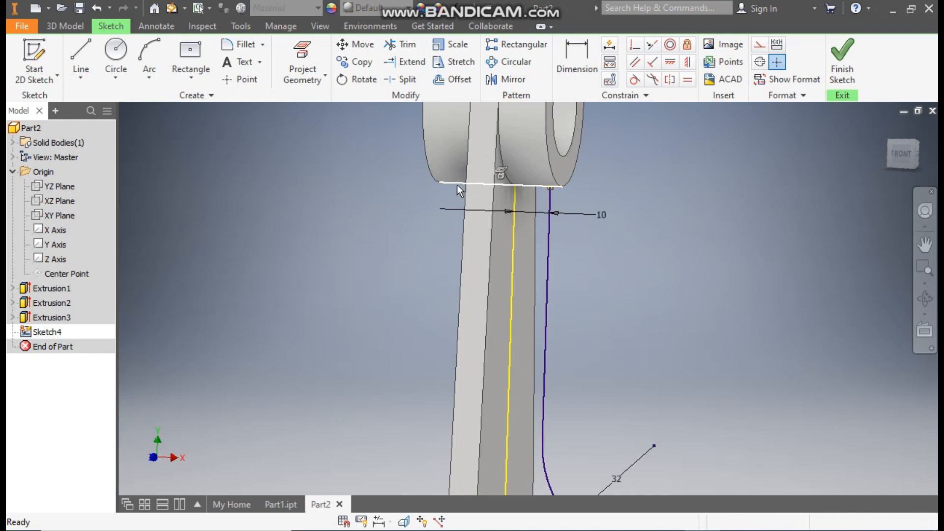
pyautogui.click(456, 184)
pyautogui.keyDown('ctrl'); pyautogui.click(518, 226); pyautogui.keyUp('ctrl')
pyautogui.scroll(5, 547, 206)
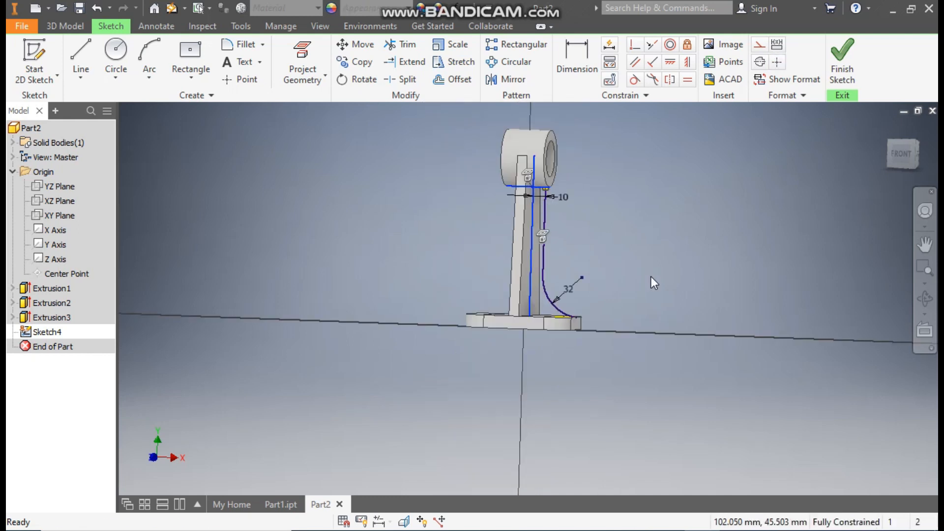
pyautogui.keyDown('shift'); pyautogui.moveTo(651, 277); pyautogui.dragTo(654, 288, button='middle'); pyautogui.keyUp('shift')
pyautogui.scroll(-6, 582, 314)
pyautogui.keyDown('ctrl'); pyautogui.click(512, 314); pyautogui.keyUp('ctrl')
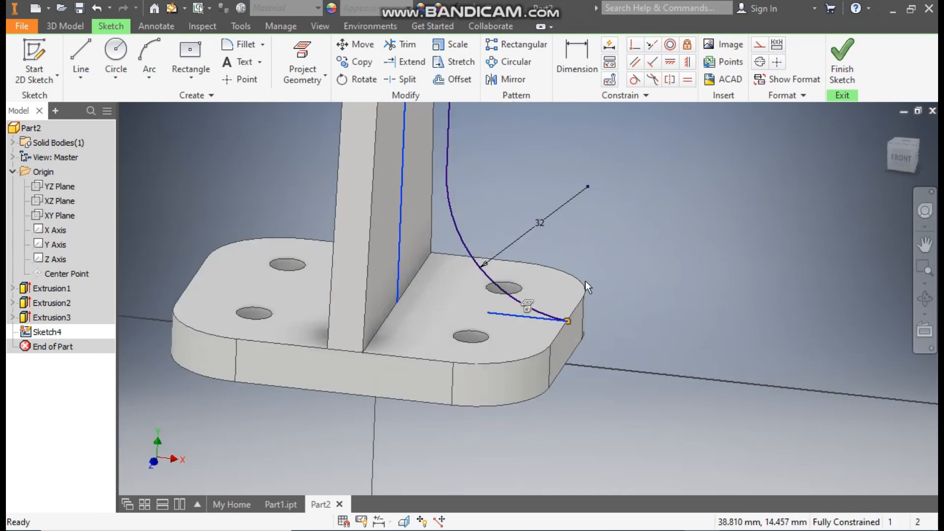
pyautogui.click(758, 48)
pyautogui.scroll(4, 660, 296)
pyautogui.moveTo(654, 344); pyautogui.dragTo(653, 366, button='middle')
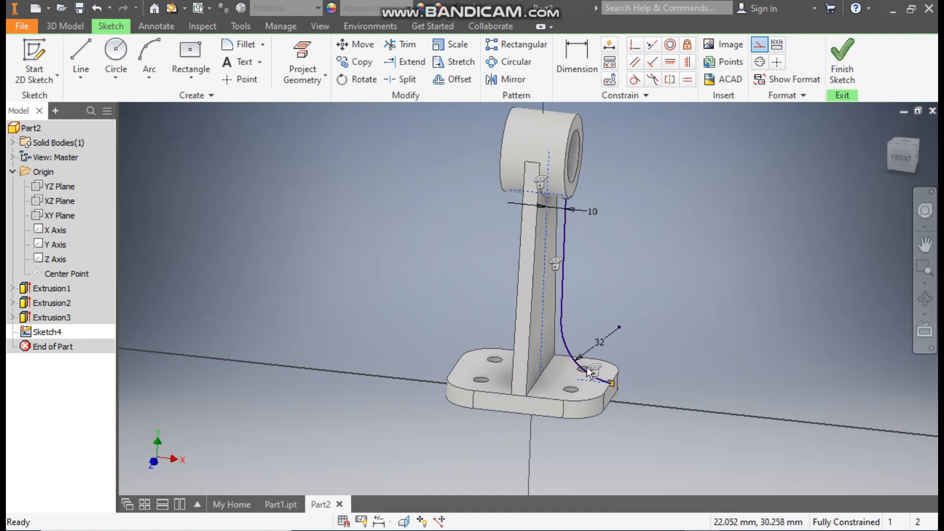
pyautogui.click(653, 243)
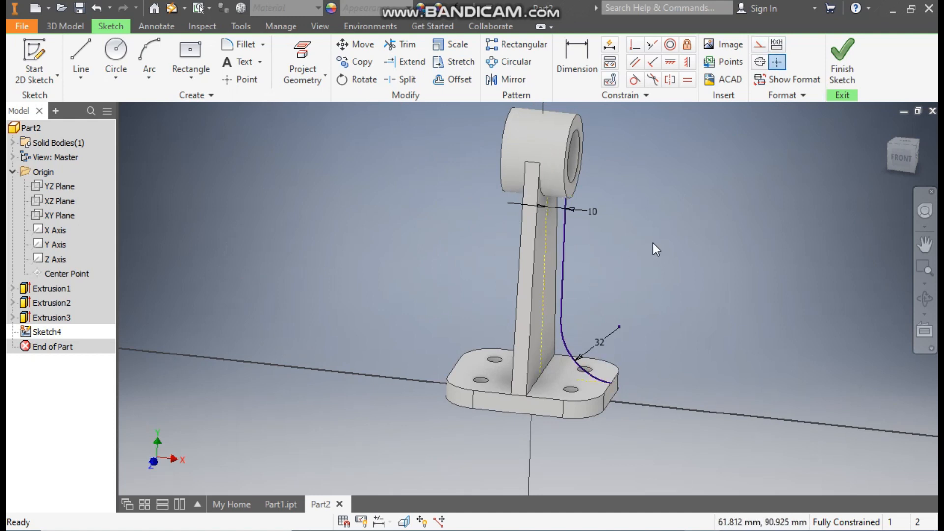
pyautogui.click(843, 69)
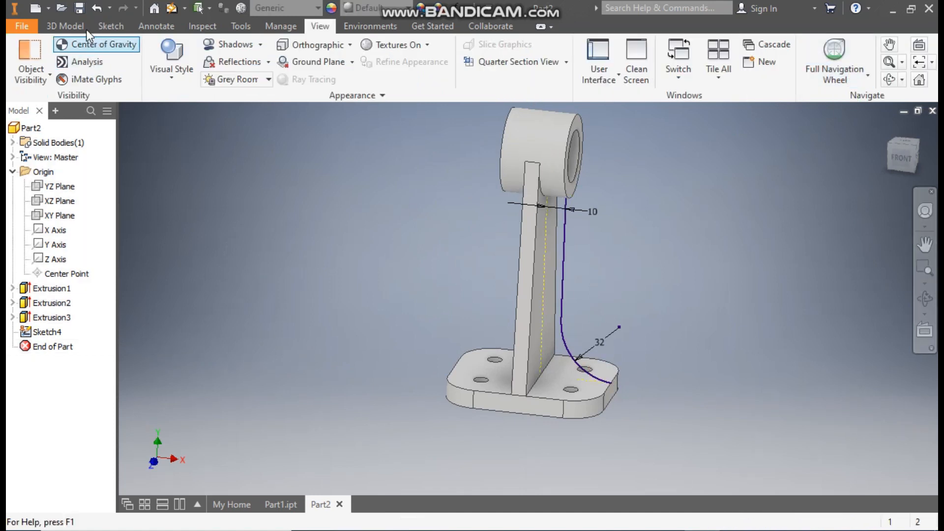
# Step: Create an 8 mm thick rib from the sketched profile, parallel to the sketch plane and filling toward the upright
pyautogui.click(74, 26)
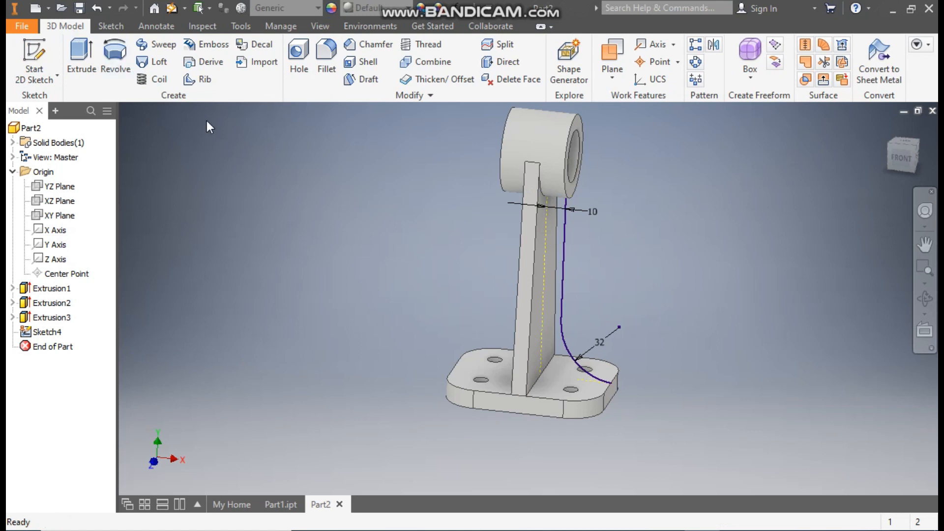
pyautogui.click(200, 79)
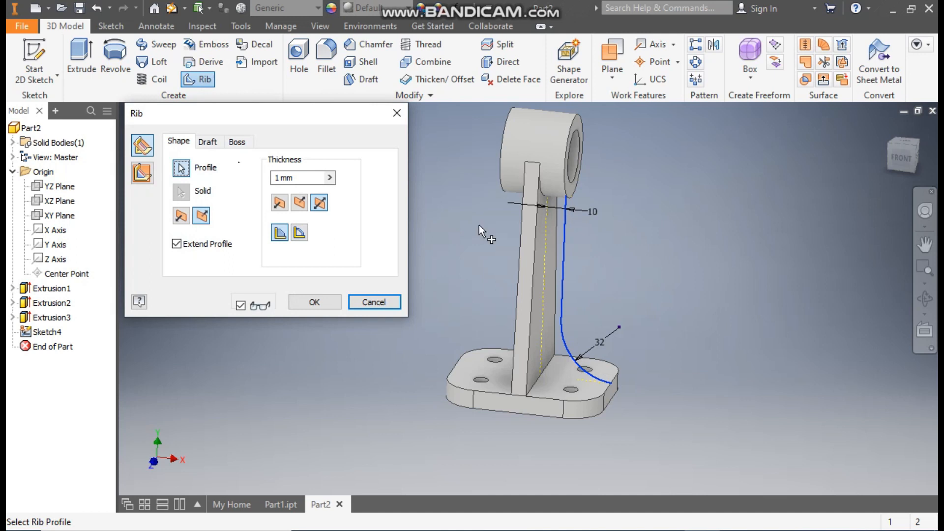
pyautogui.click(143, 175)
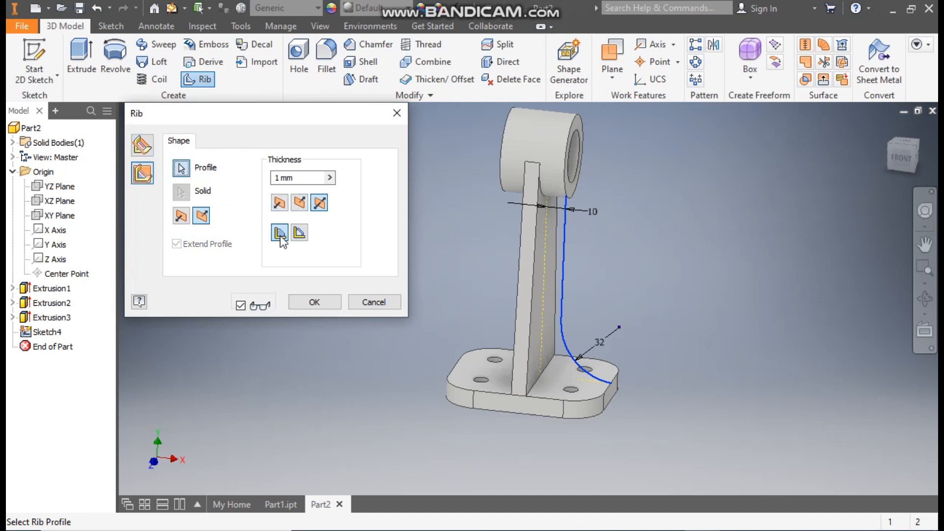
pyautogui.click(181, 216)
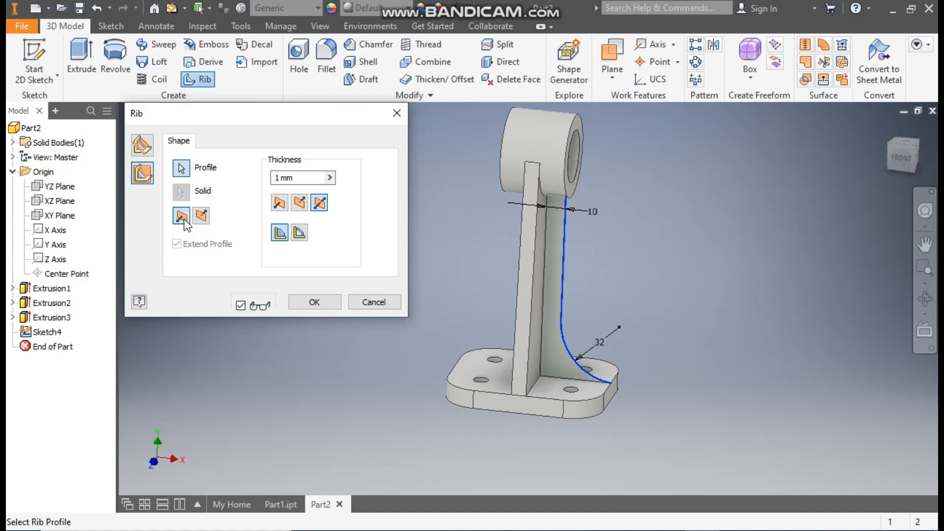
pyautogui.click(913, 139)
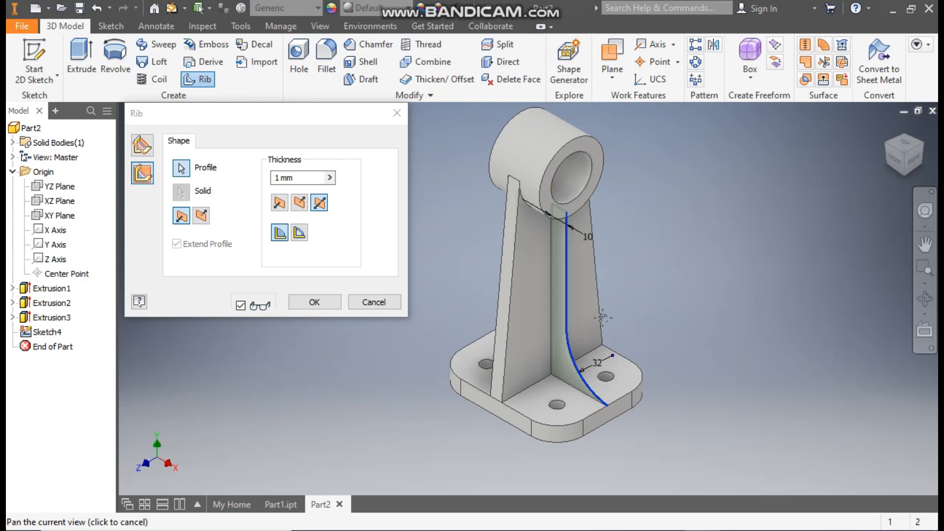
pyautogui.click(302, 179)
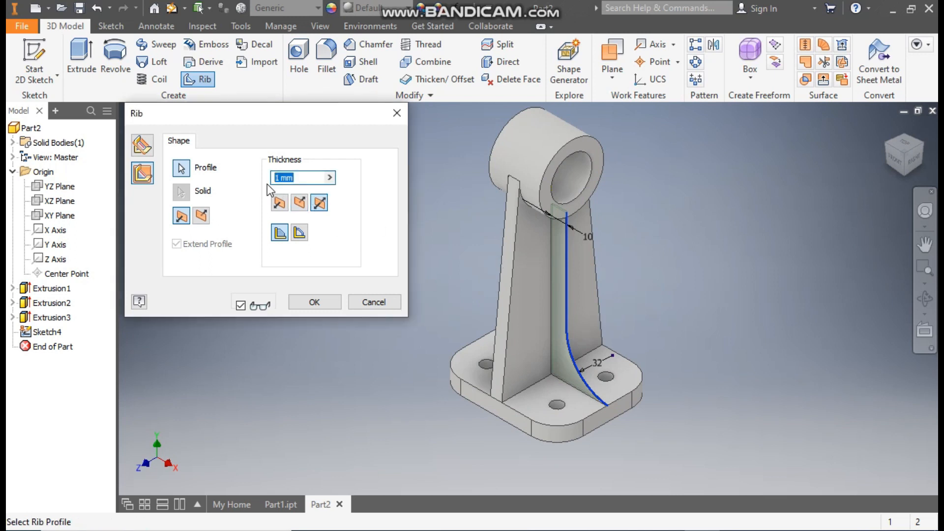
pyautogui.write('8')
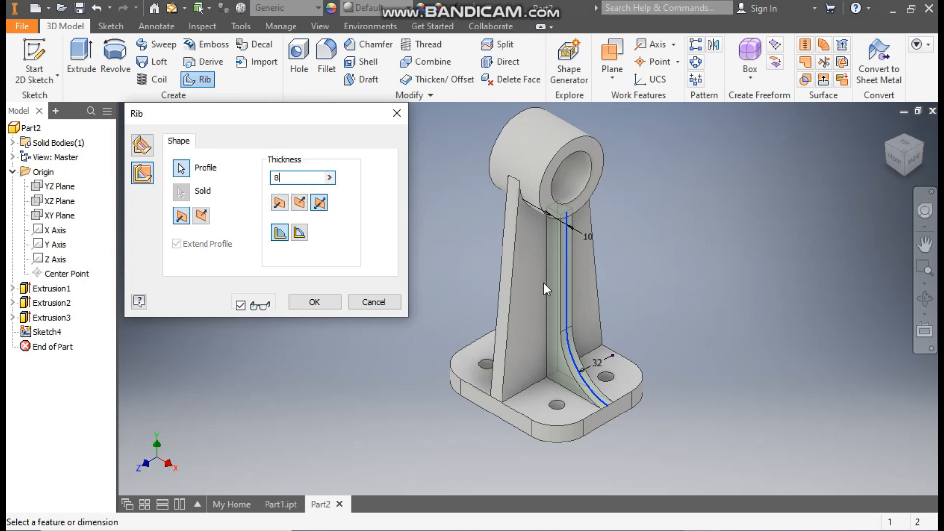
pyautogui.click(311, 302)
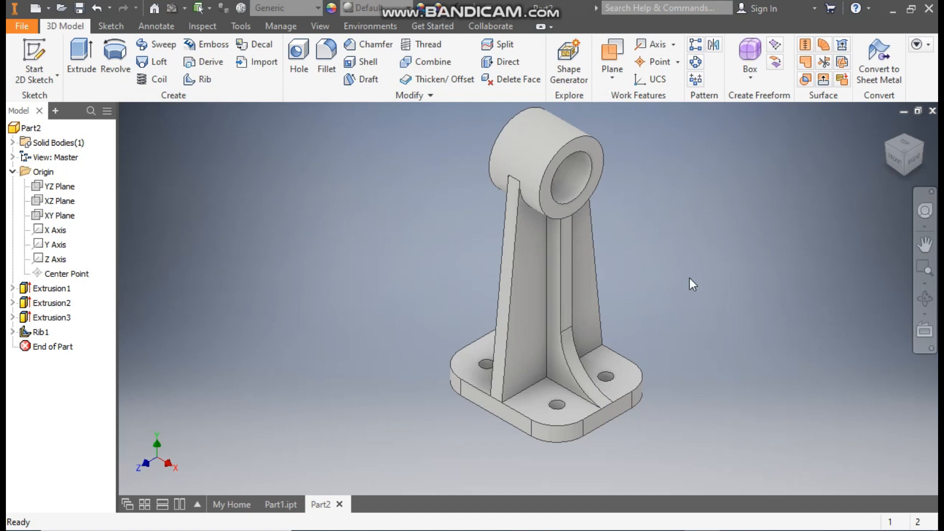
# Step: Mirror the rib about the YZ plane to the opposite side of the upright
pyautogui.click(715, 45)
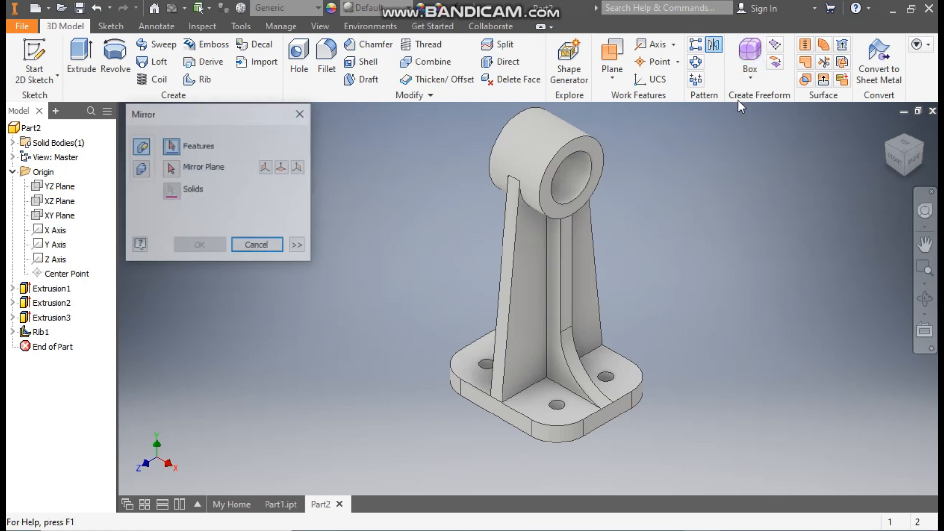
pyautogui.click(559, 296)
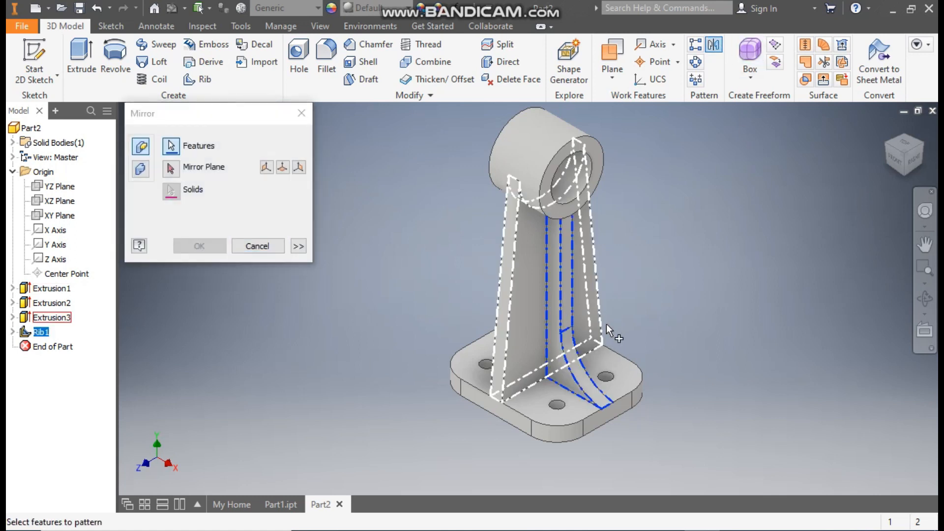
pyautogui.click(170, 169)
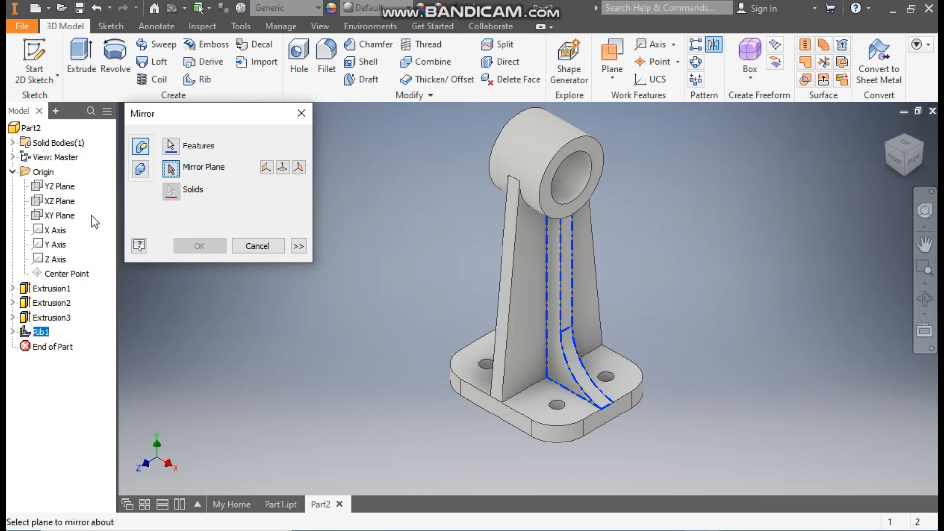
pyautogui.click(63, 187)
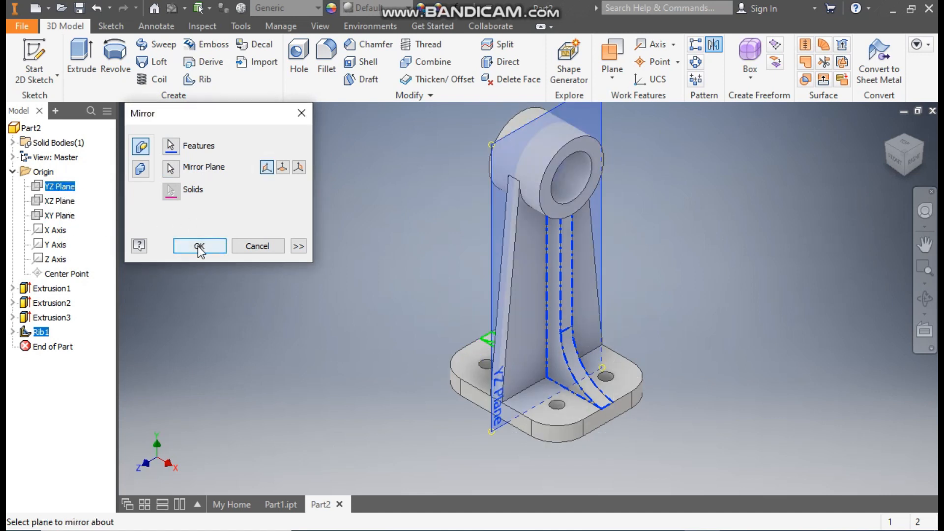
pyautogui.click(199, 246)
# Step: Inspect the ribs on both sides, compare them with the finished bracket in Part1.ipt, and return to Part2
pyautogui.click(885, 145)
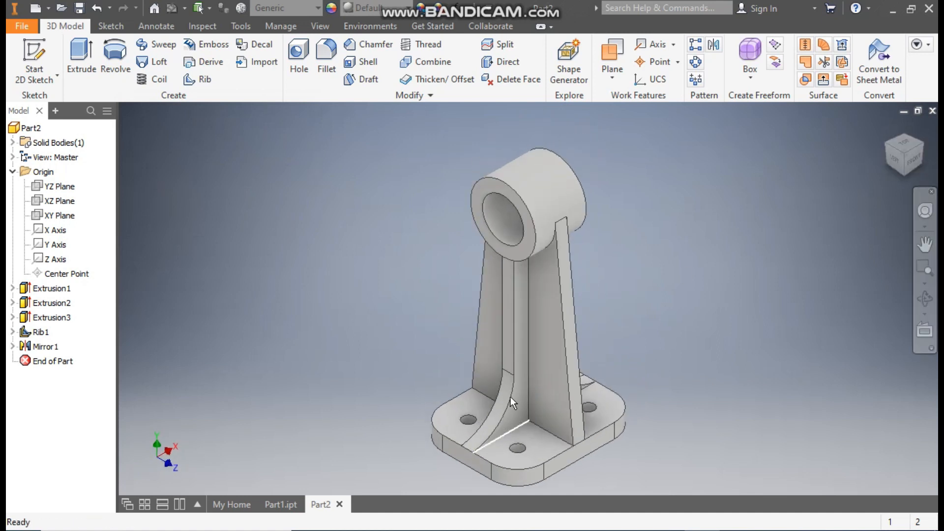
pyautogui.click(923, 147)
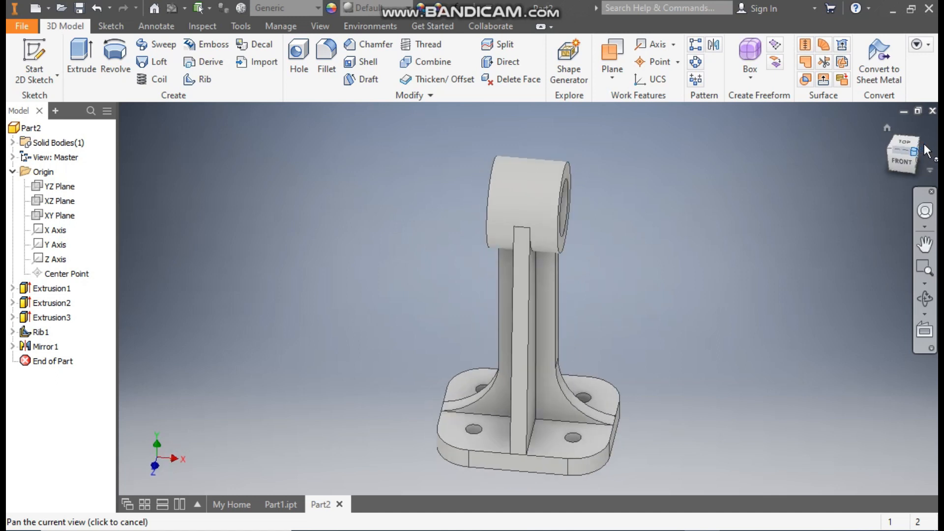
pyautogui.click(268, 504)
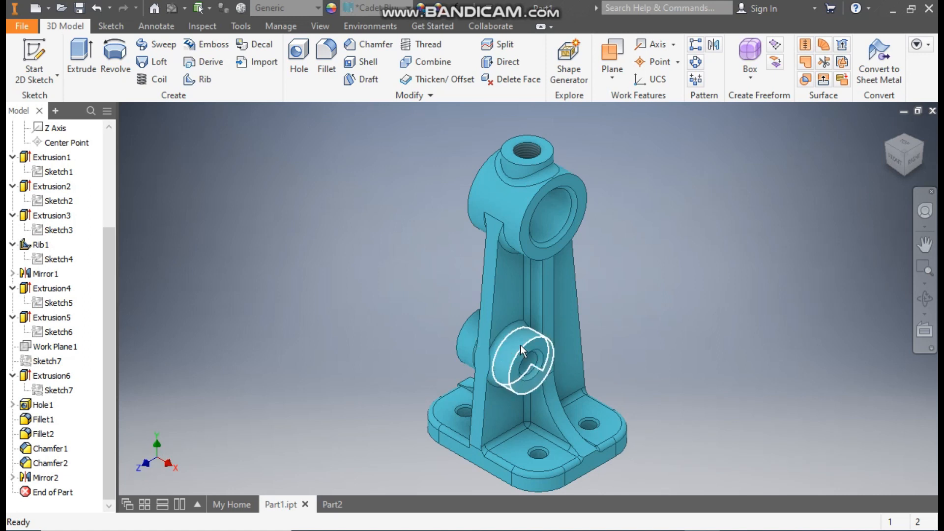
pyautogui.click(333, 505)
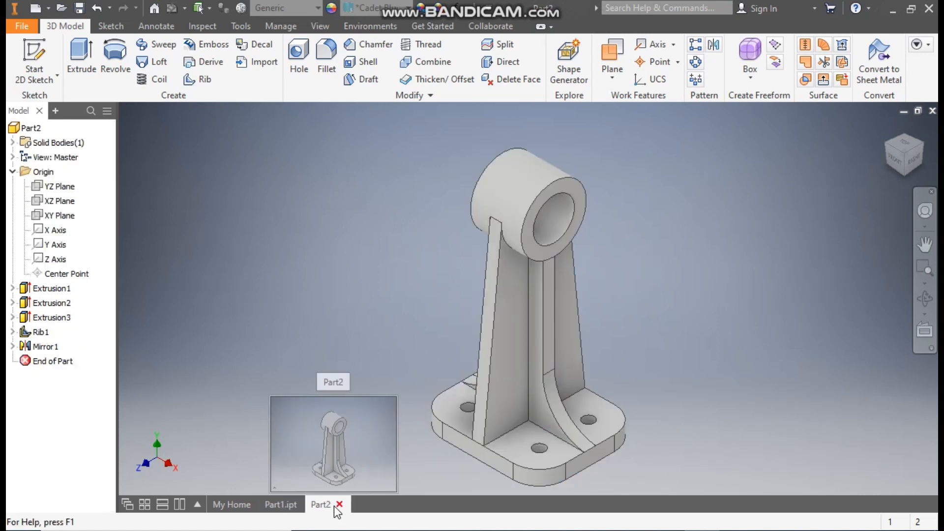
# Step: Start a sketch on the YZ plane and draw a circle about 148 mm in diameter centred on the ring's bore
pyautogui.click(56, 189)
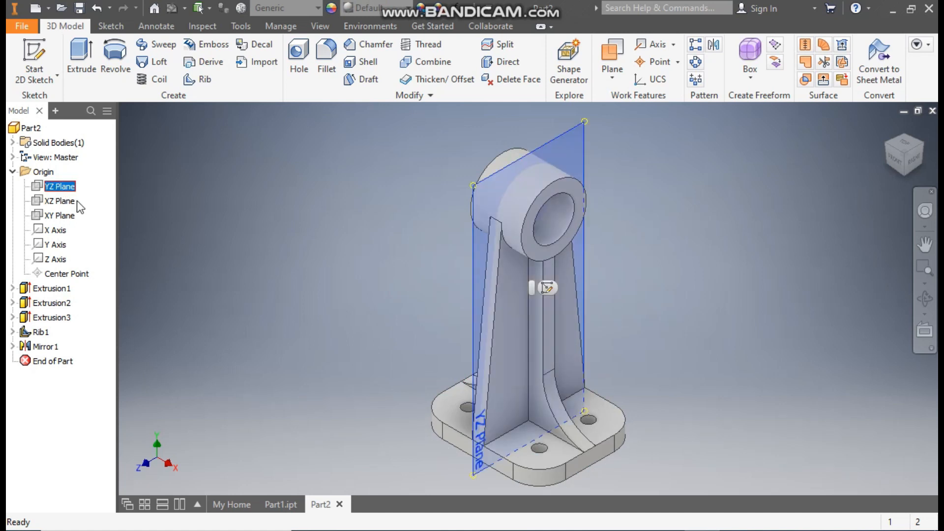
pyautogui.click(546, 286)
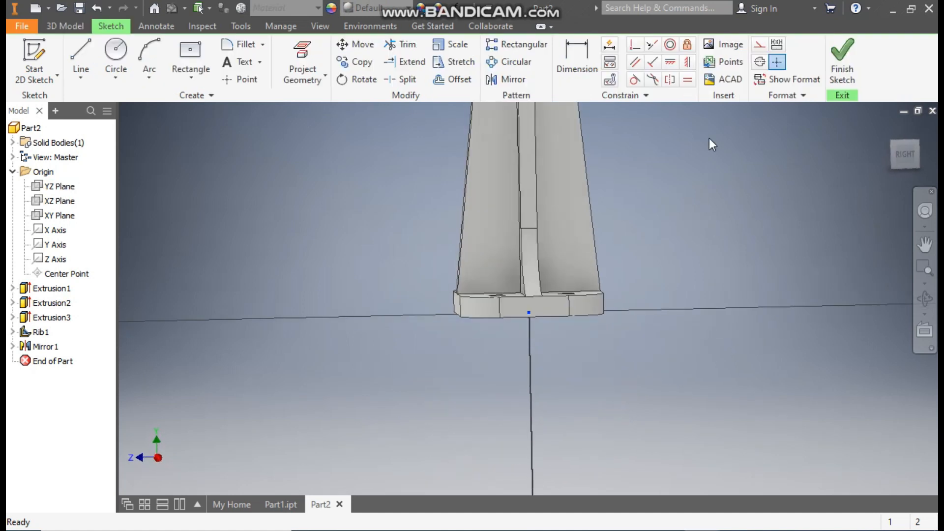
pyautogui.click(114, 51)
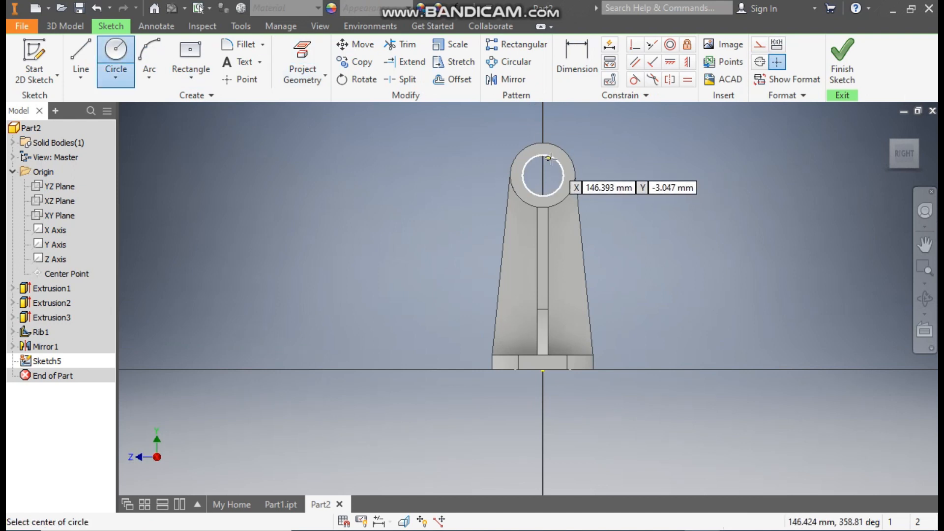
pyautogui.click(542, 175)
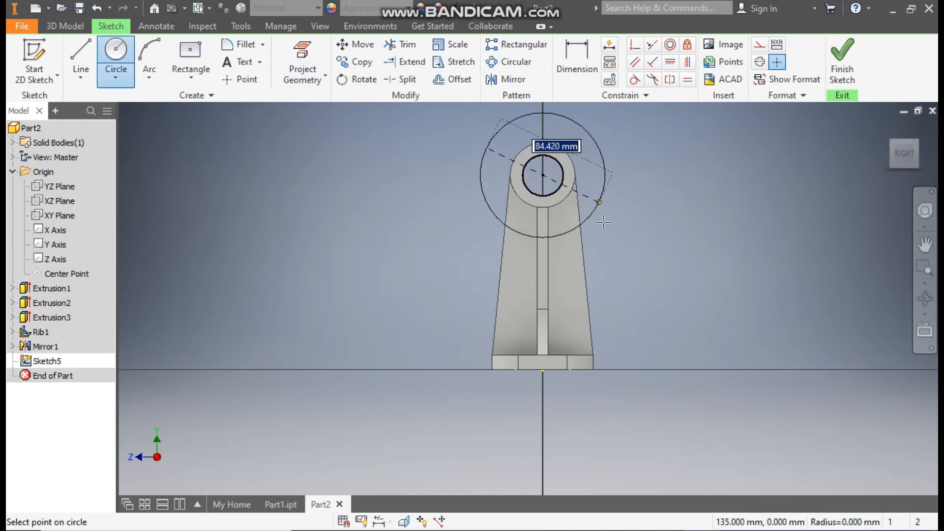
pyautogui.click(574, 277)
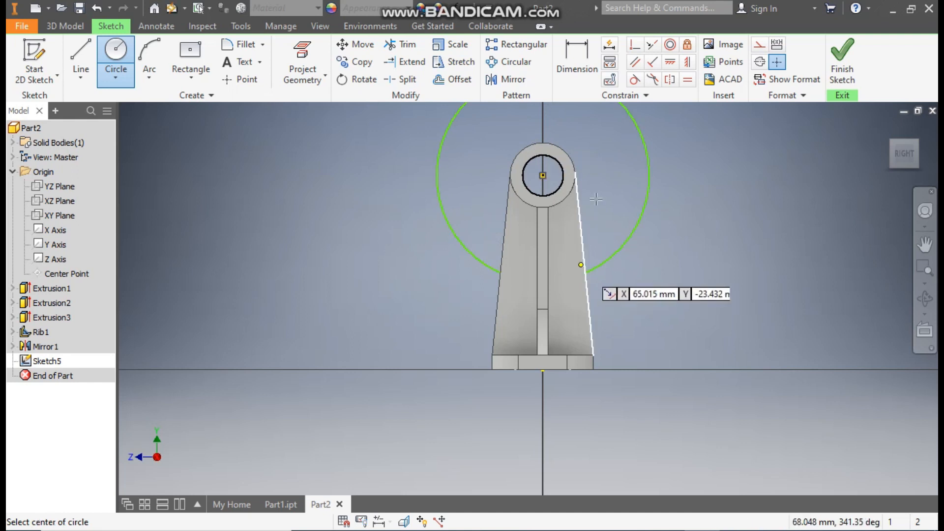
# Step: Set the diameter of the large circle around the ring's bore to 165 mm
pyautogui.click(583, 61)
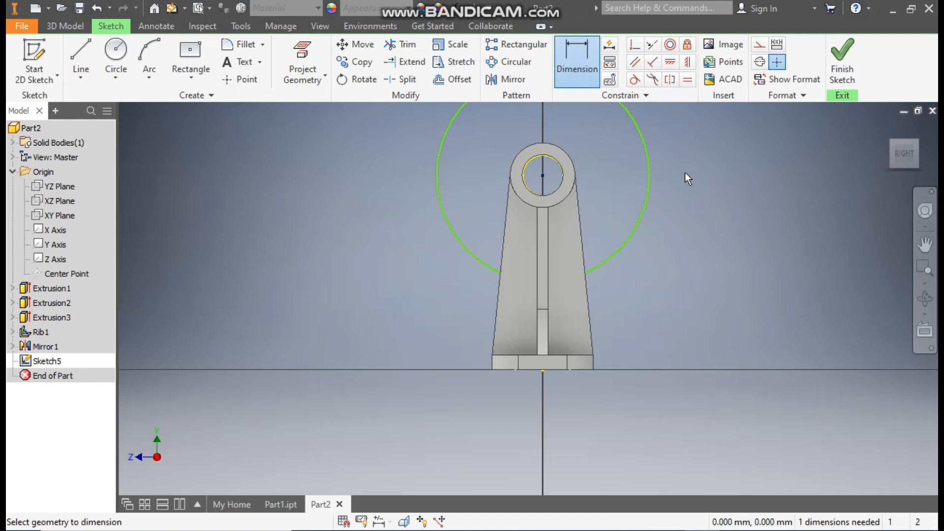
pyautogui.click(651, 186)
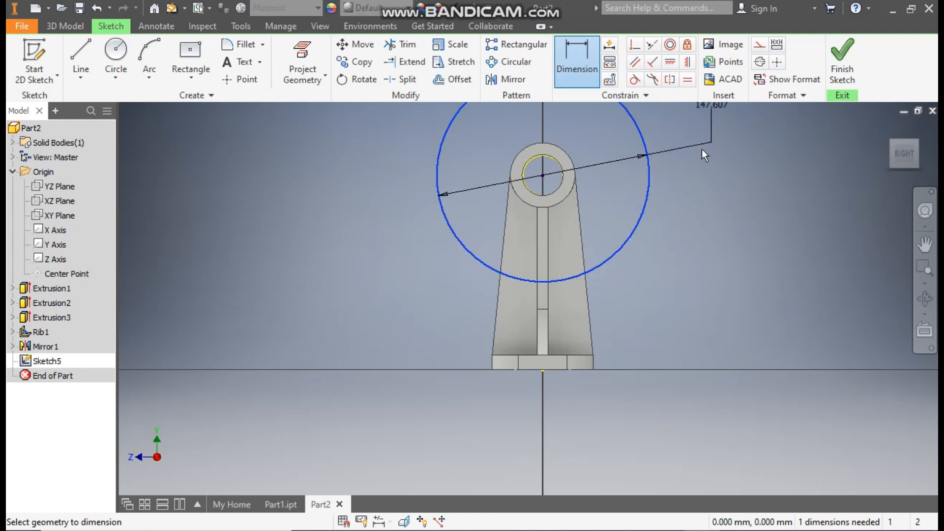
pyautogui.click(691, 183)
pyautogui.write('165')
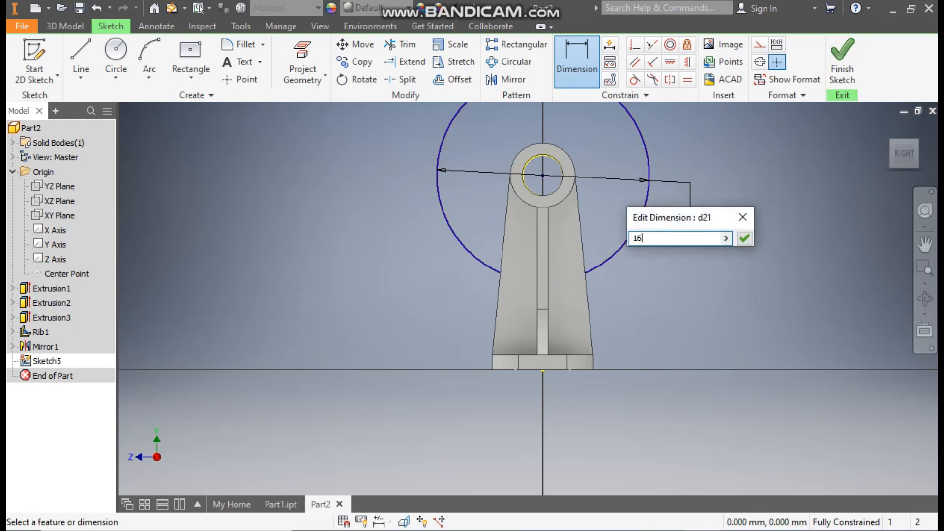
pyautogui.press('Return')
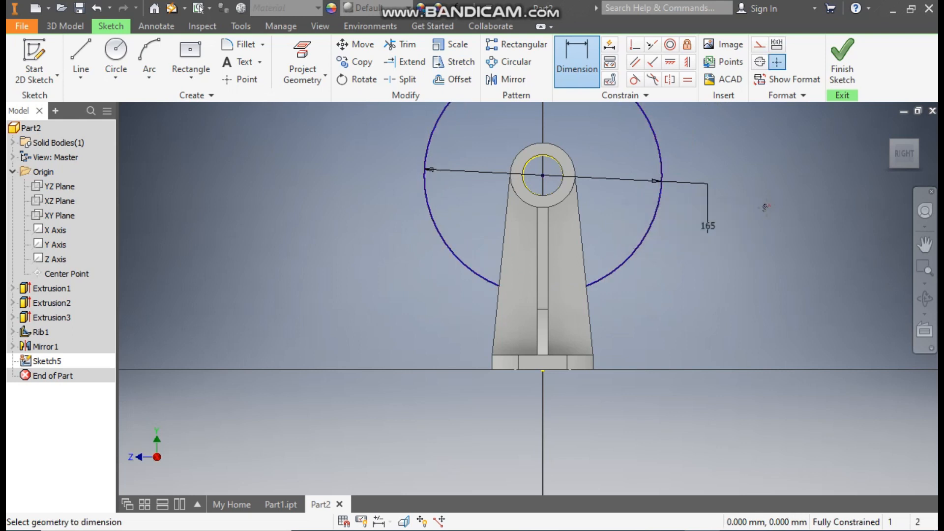
# Step: Change the model's visual style to Wireframe so the sketch geometry shows through the part
pyautogui.moveTo(767, 203); pyautogui.dragTo(782, 235, button='middle')
pyautogui.click(320, 26)
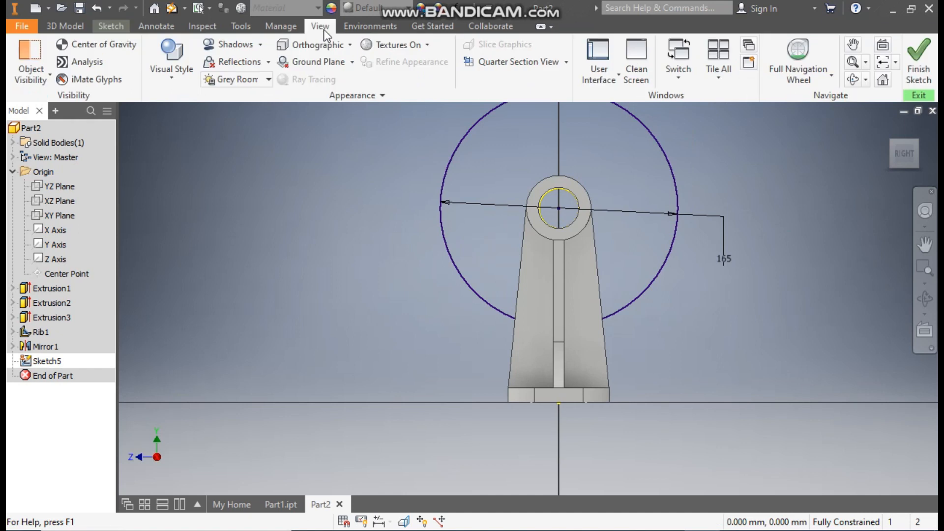
pyautogui.click(172, 61)
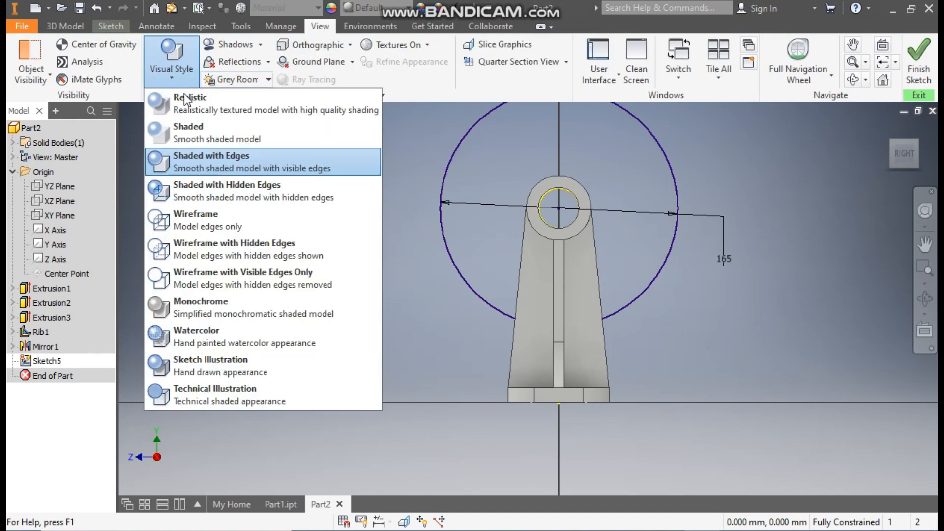
pyautogui.click(214, 220)
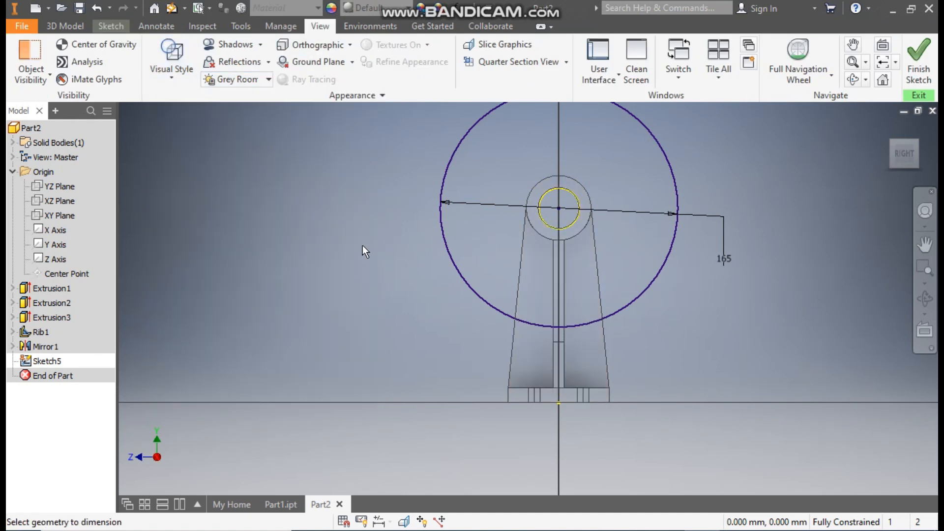
# Step: Draw a 30 mm diameter circle centred on the lower arc of the 165 mm circle, toward the +Z side of the upright
pyautogui.click(110, 26)
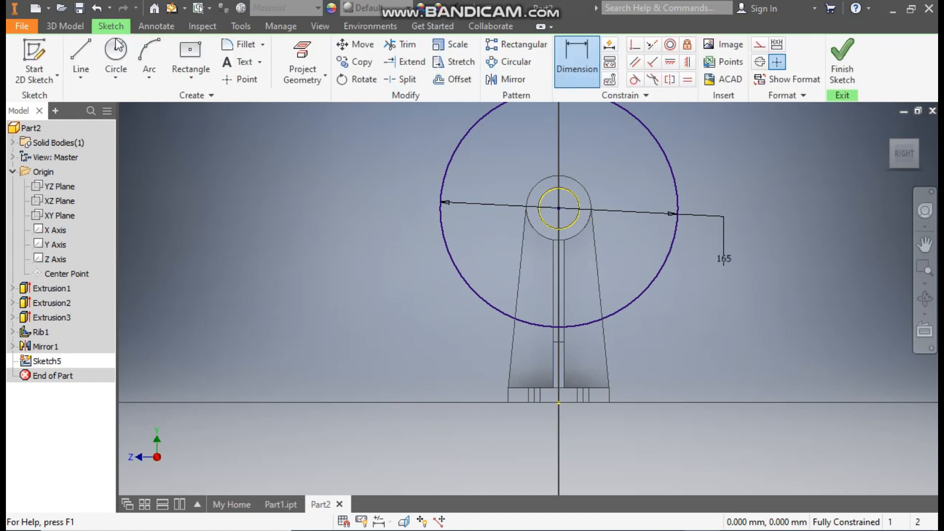
pyautogui.click(121, 55)
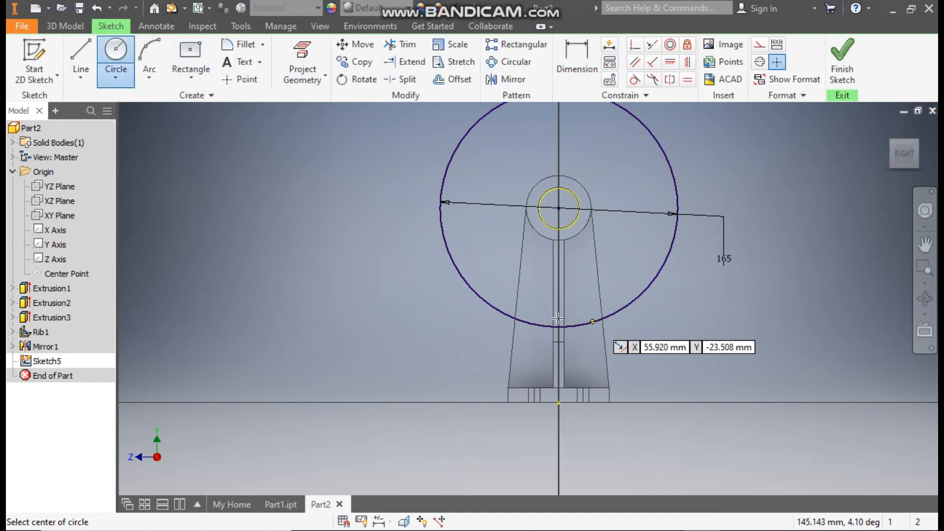
pyautogui.click(529, 323)
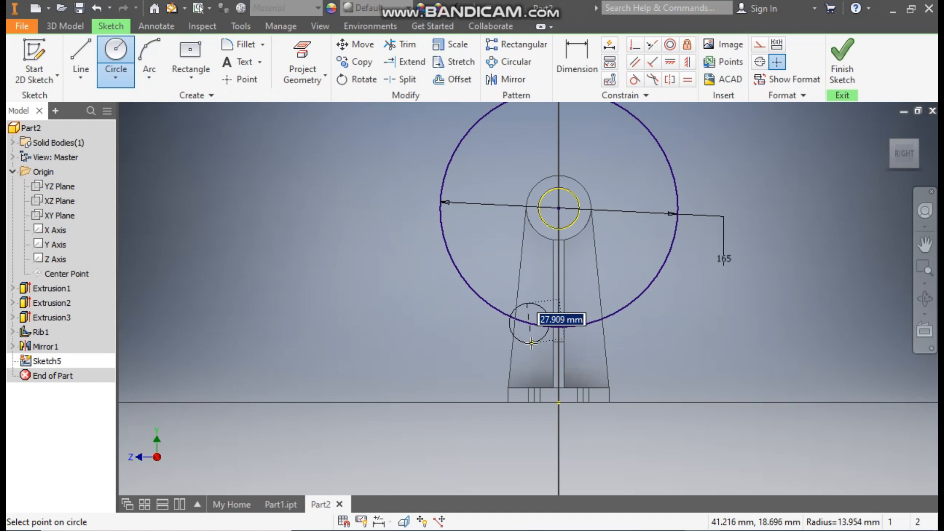
pyautogui.write('3')
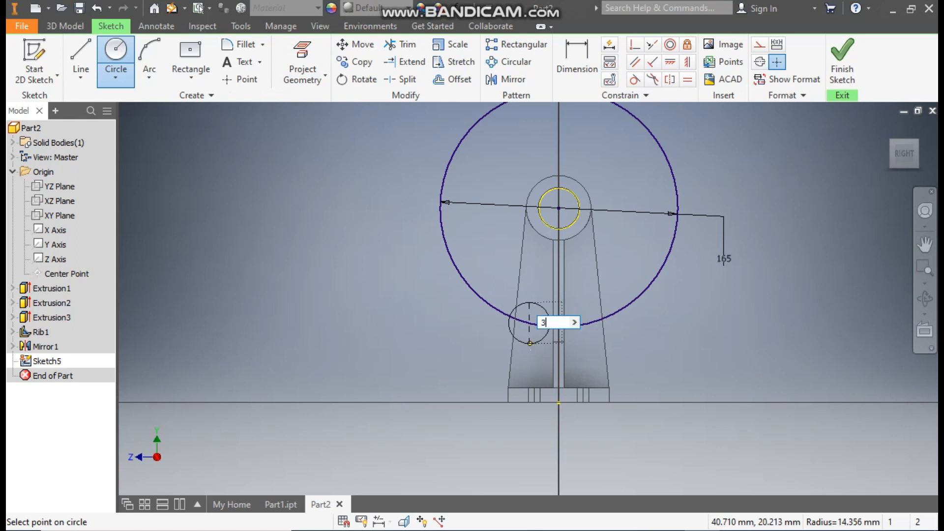
pyautogui.write('0')
pyautogui.press('Return')
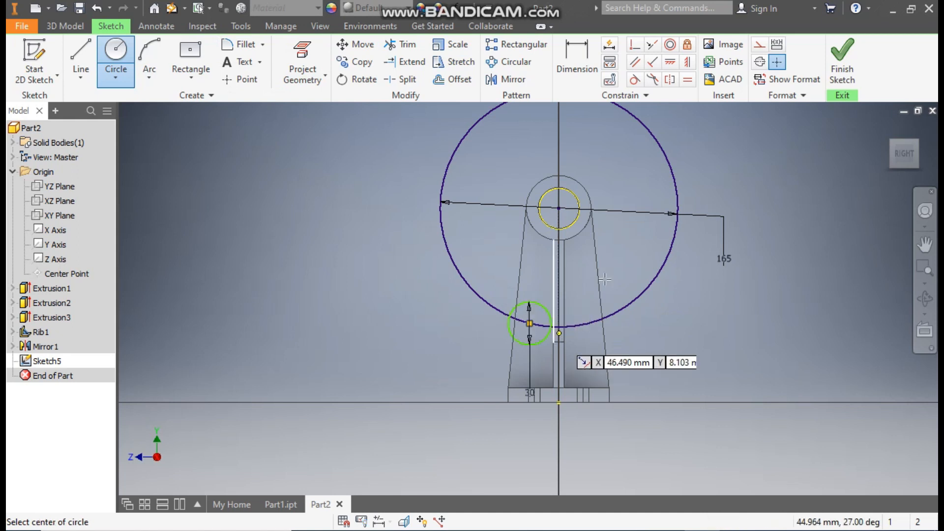
# Step: Dimension the horizontal offset between the bore's centre and the 30 mm circle's centre as 15 mm
pyautogui.click(578, 68)
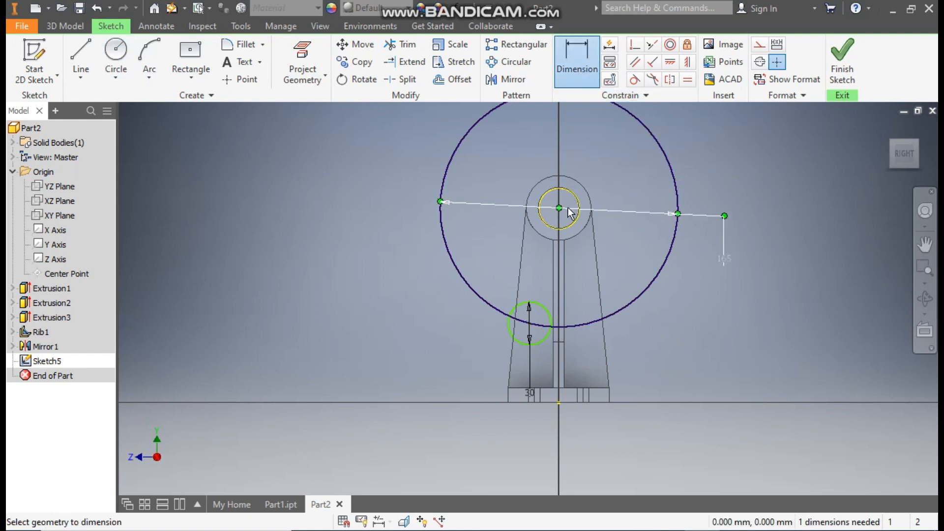
pyautogui.click(531, 323)
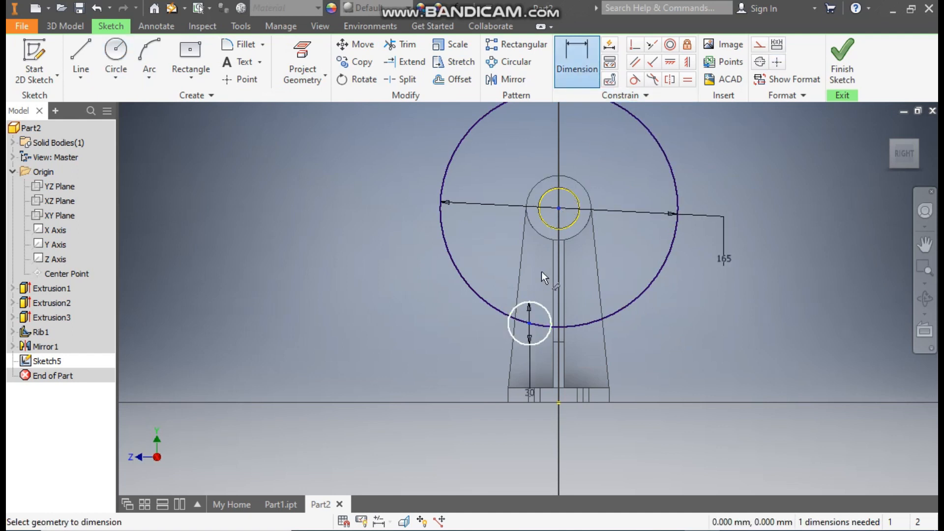
pyautogui.click(546, 141)
pyautogui.write('15')
pyautogui.press('Return')
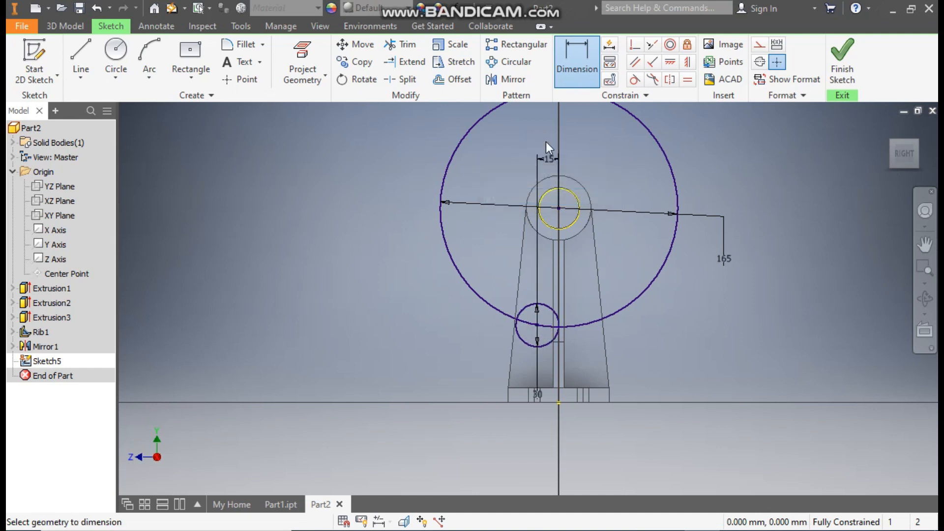
pyautogui.press('Escape')
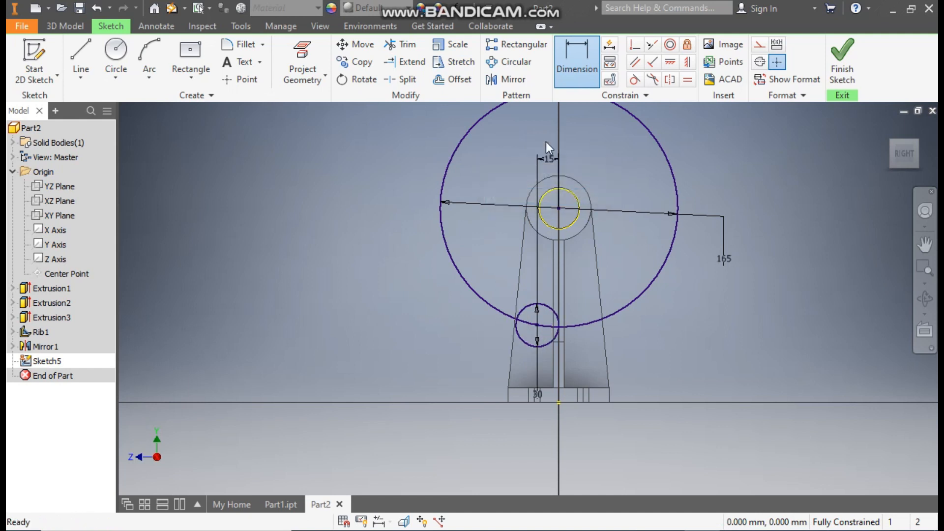
# Step: Convert the 165 mm circle to construction geometry and finish the sketch
pyautogui.click(657, 145)
pyautogui.click(760, 44)
pyautogui.click(746, 308)
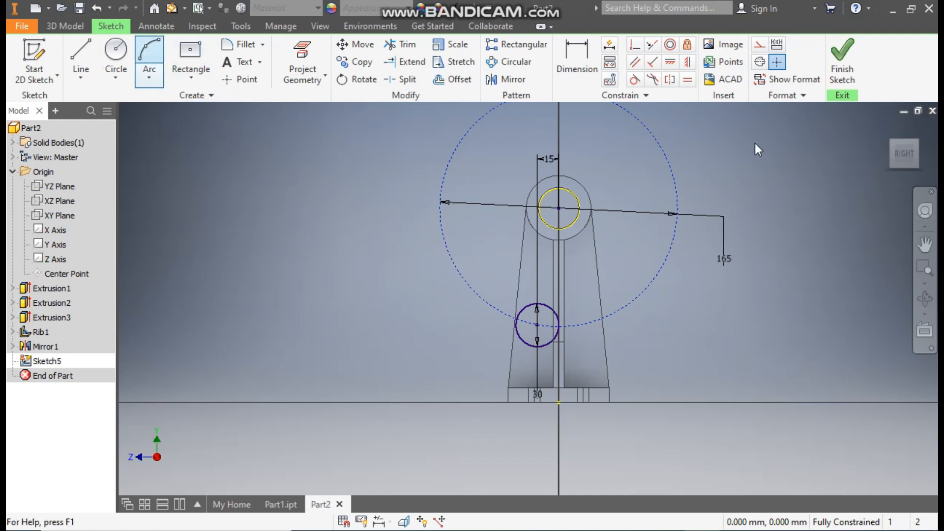
pyautogui.click(842, 57)
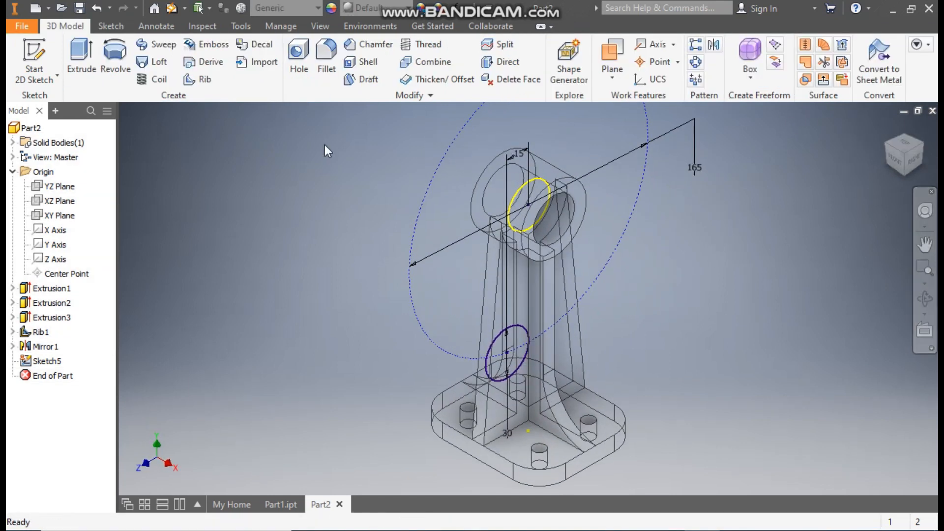
# Step: Set up an Extrude of the 30 mm circle with a distance of 35 mm, symmetric about the sketch plane
pyautogui.click(79, 55)
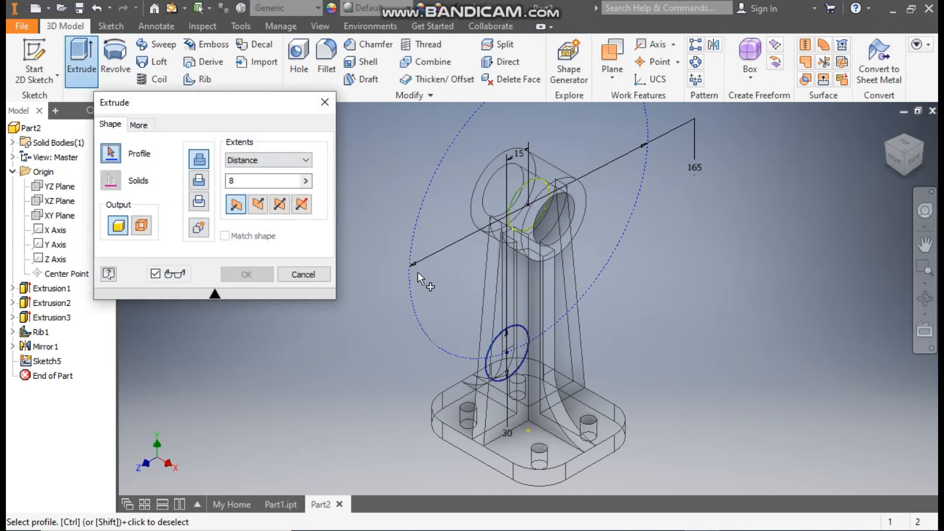
pyautogui.click(502, 350)
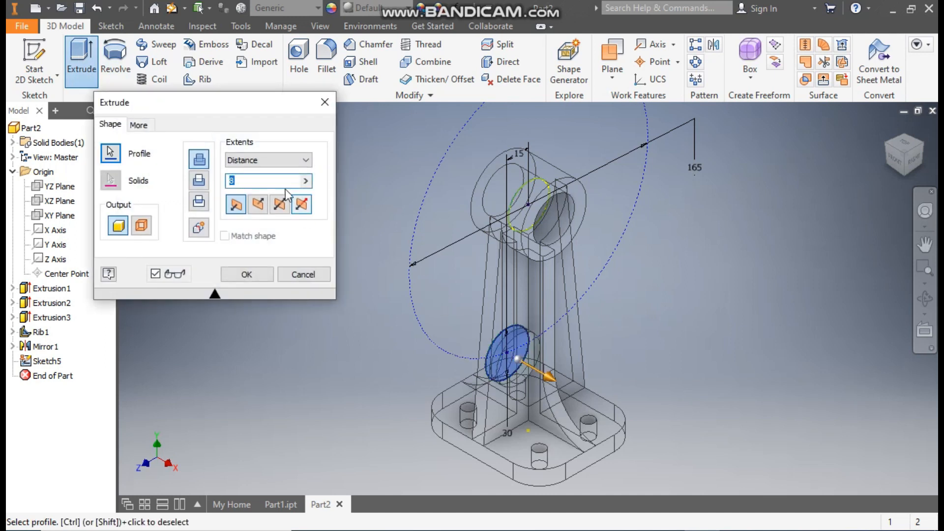
pyautogui.click(269, 161)
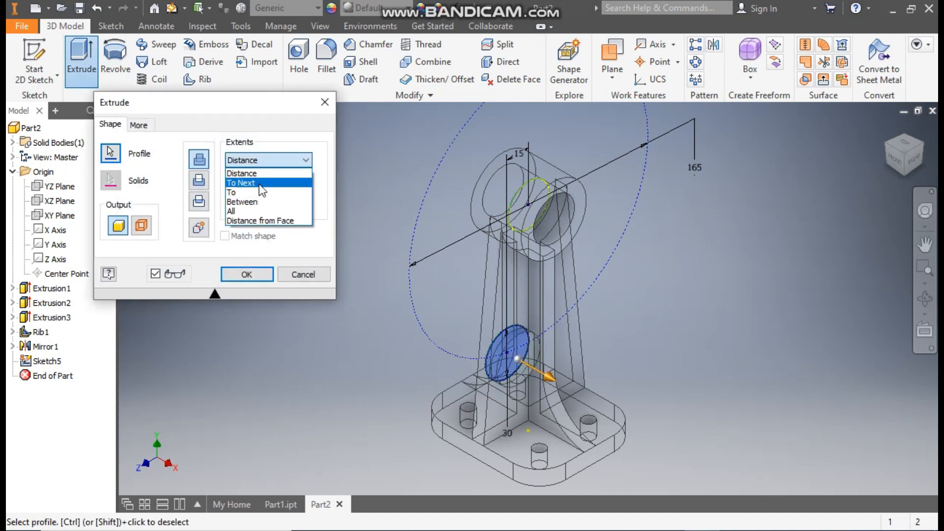
pyautogui.click(267, 162)
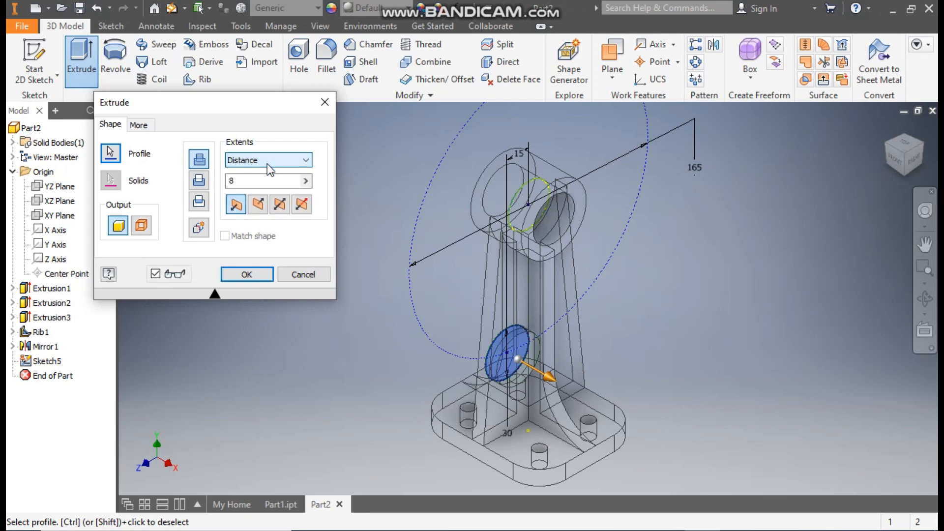
pyautogui.doubleClick(246, 182)
pyautogui.write('35')
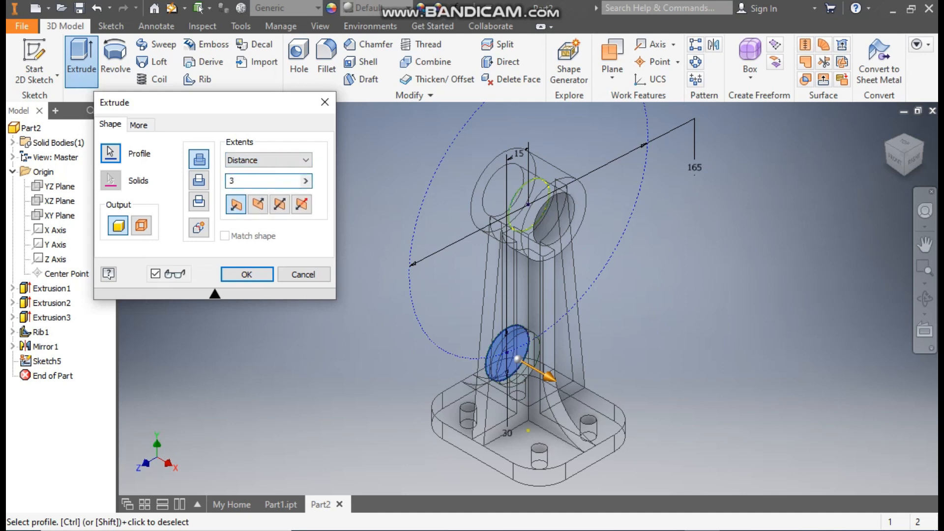
pyautogui.click(283, 208)
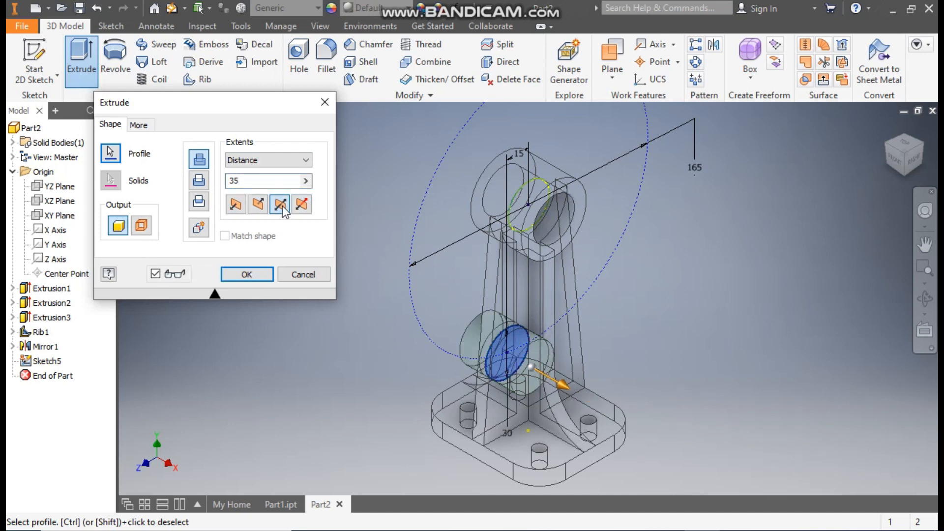
# Step: Restore the Shaded with Edges visual style and complete the boss extrusion
pyautogui.click(322, 24)
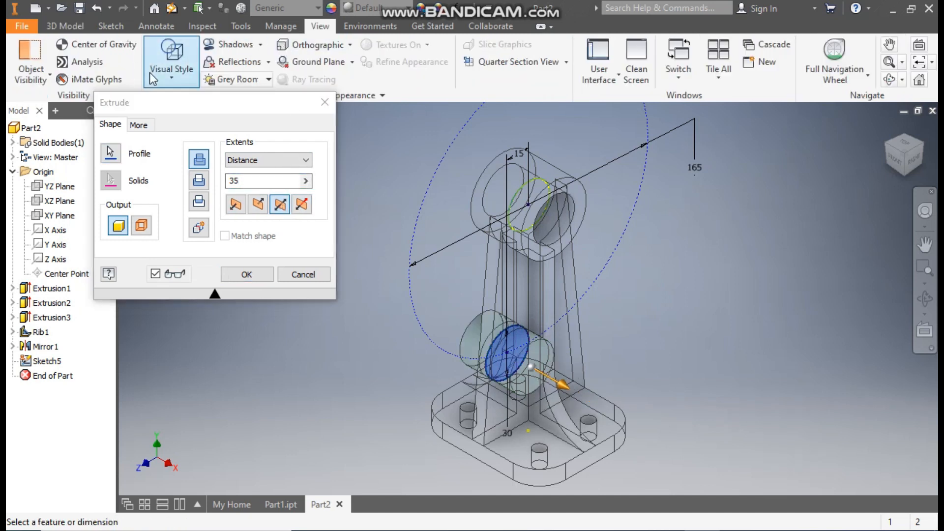
pyautogui.click(150, 73)
pyautogui.click(189, 160)
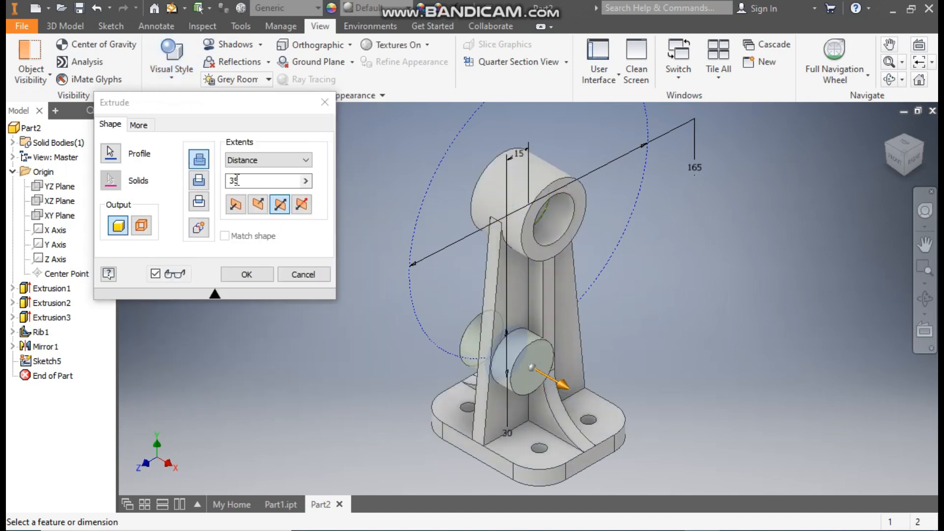
pyautogui.click(256, 276)
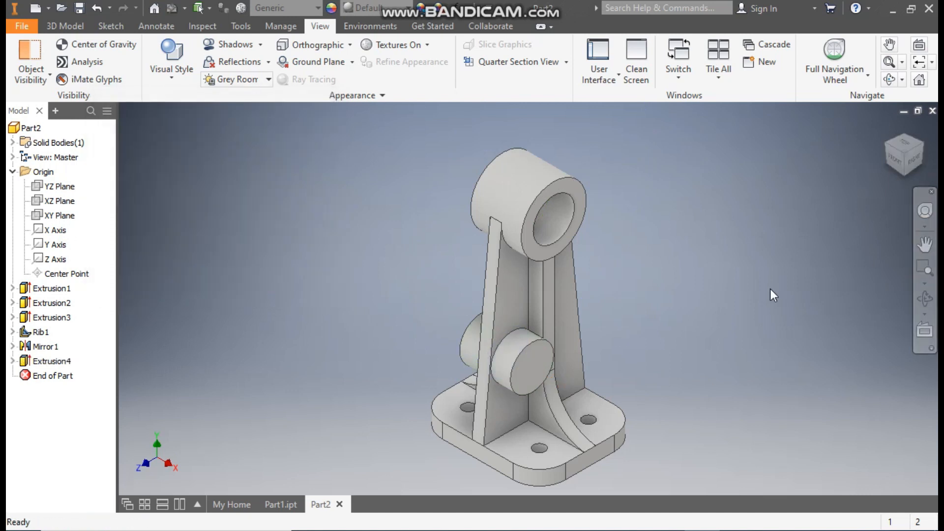
# Step: Start a sketch on the boss's front end face and draw a 12.5 mm diameter circle centred on the boss
pyautogui.click(531, 371)
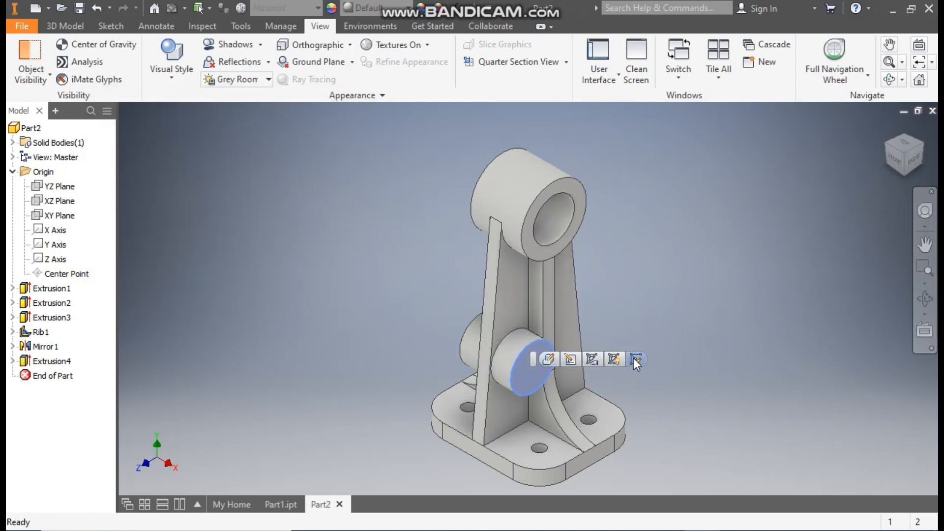
pyautogui.press('s')
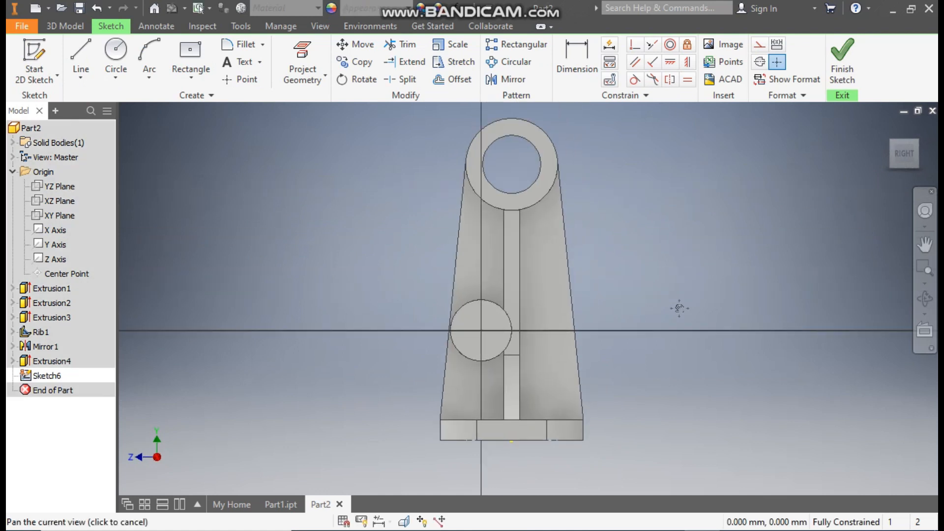
pyautogui.click(115, 53)
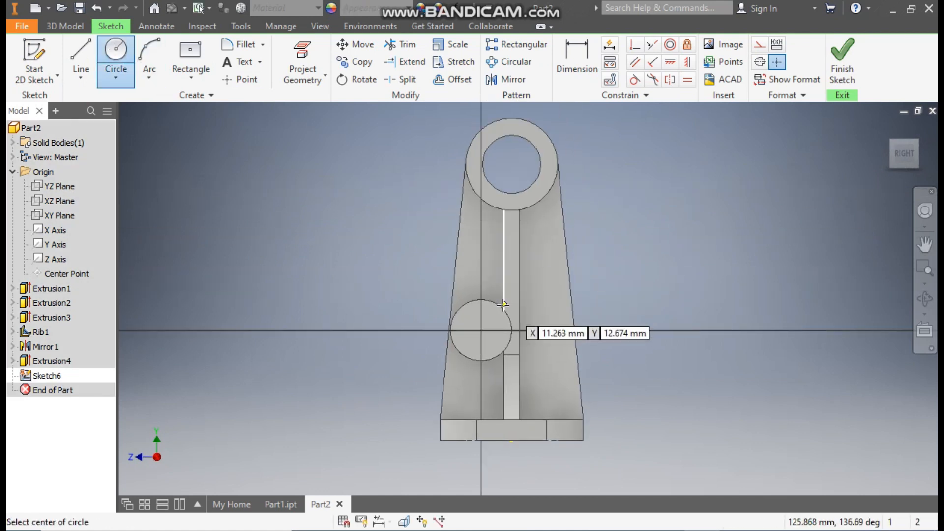
pyautogui.click(481, 330)
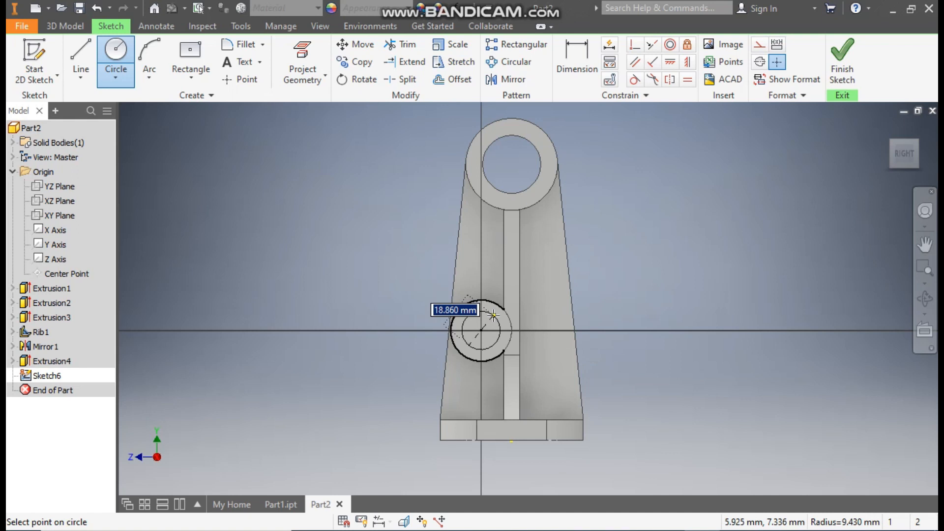
pyautogui.write('12.5')
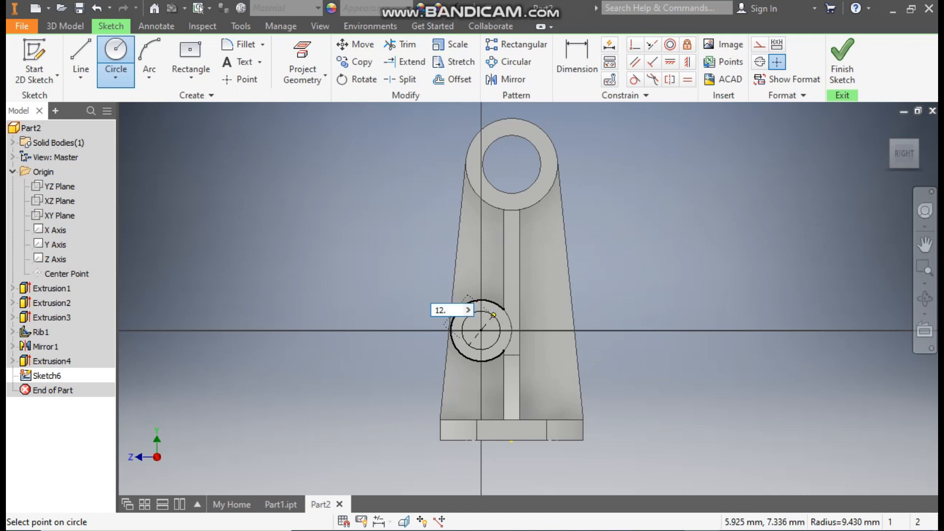
pyautogui.press('Tab')
pyautogui.press('Return')
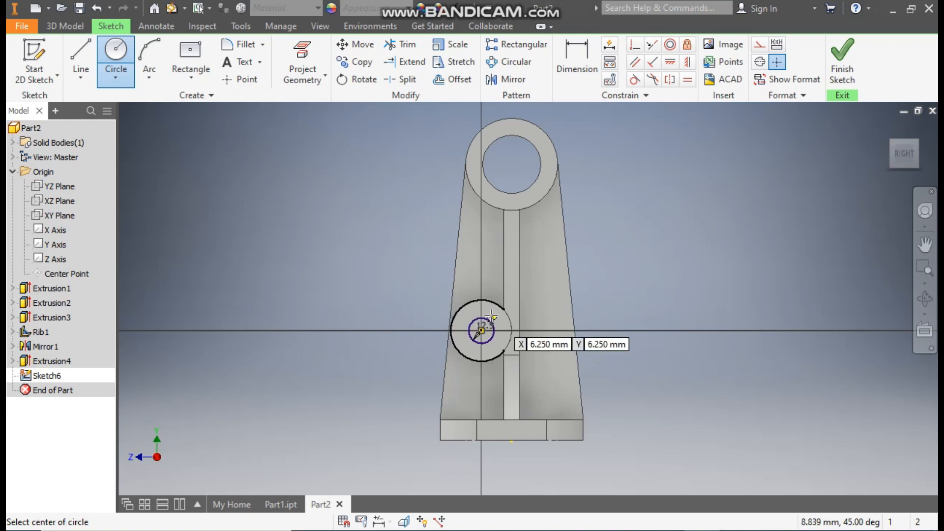
# Step: Cut the 12.5 mm circle through both side bosses with an 86.5 mm extrusion directed back into the part
pyautogui.click(78, 31)
pyautogui.click(77, 49)
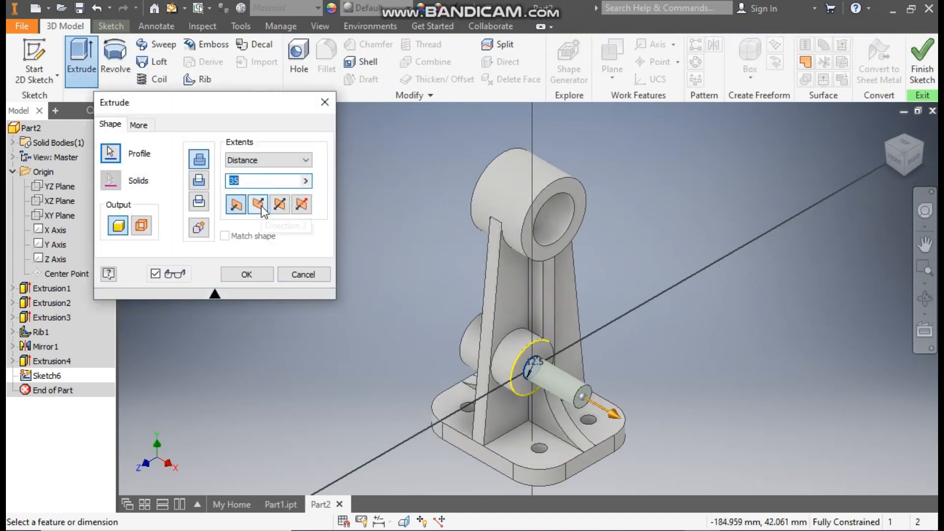
pyautogui.click(262, 206)
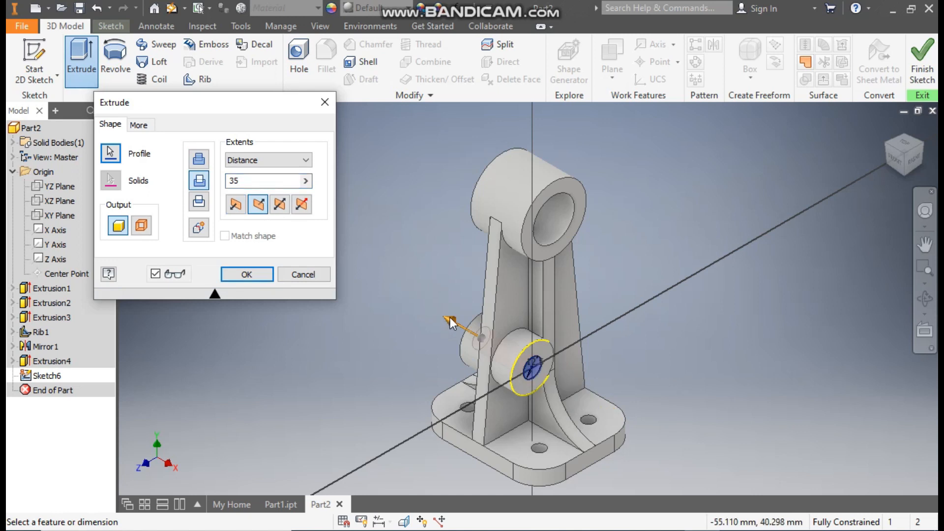
pyautogui.moveTo(450, 319); pyautogui.dragTo(376, 303)
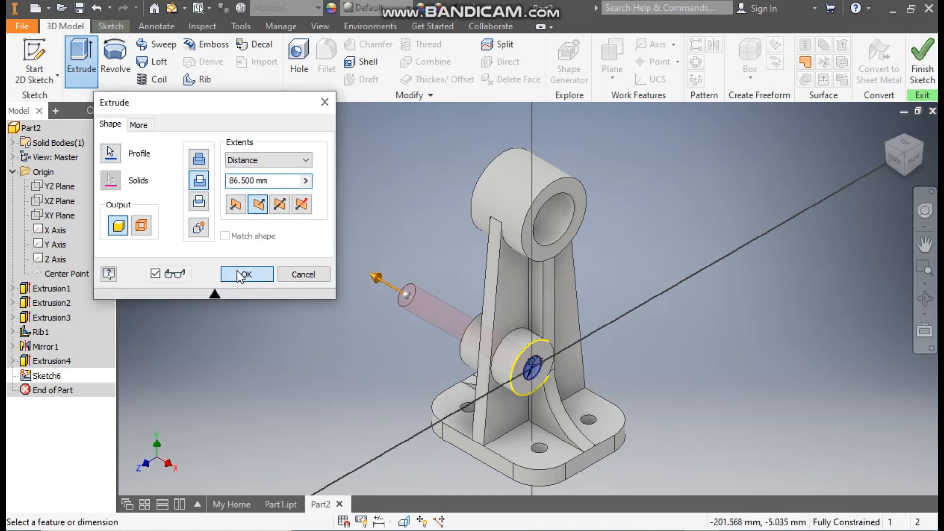
pyautogui.click(243, 274)
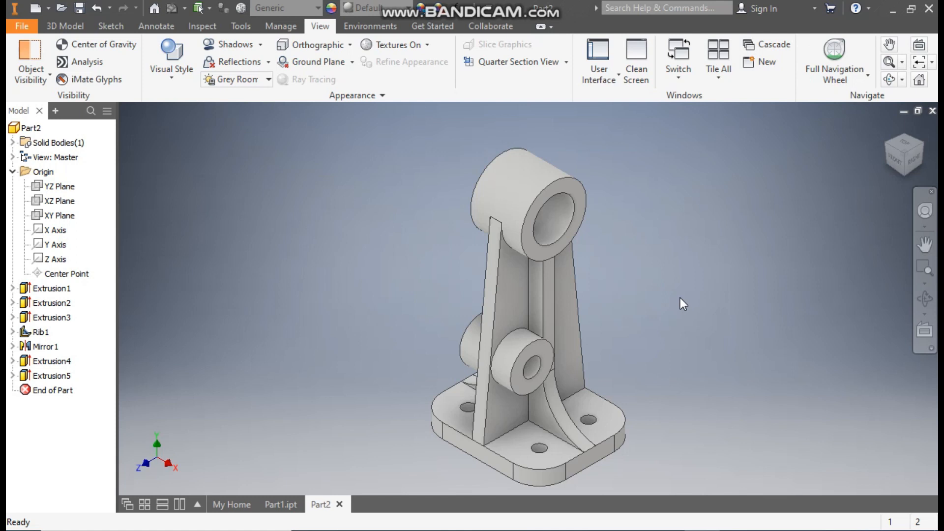
# Step: Look at the finished bracket in Part1.ipt as a reference and return to Part2
pyautogui.click(63, 26)
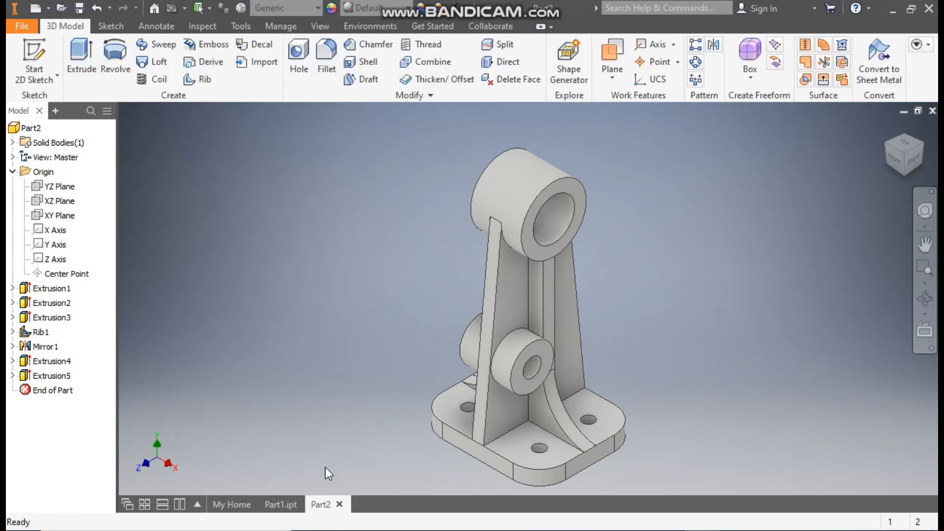
pyautogui.click(288, 505)
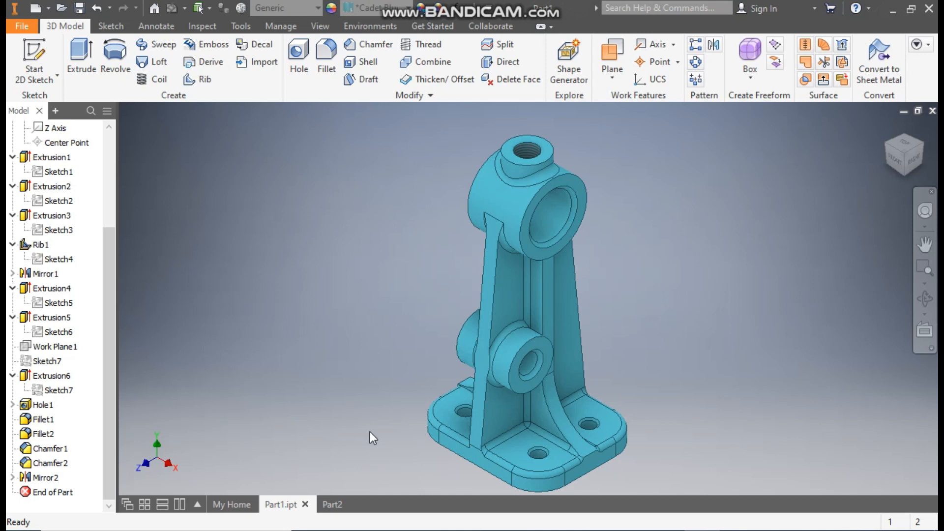
pyautogui.click(331, 505)
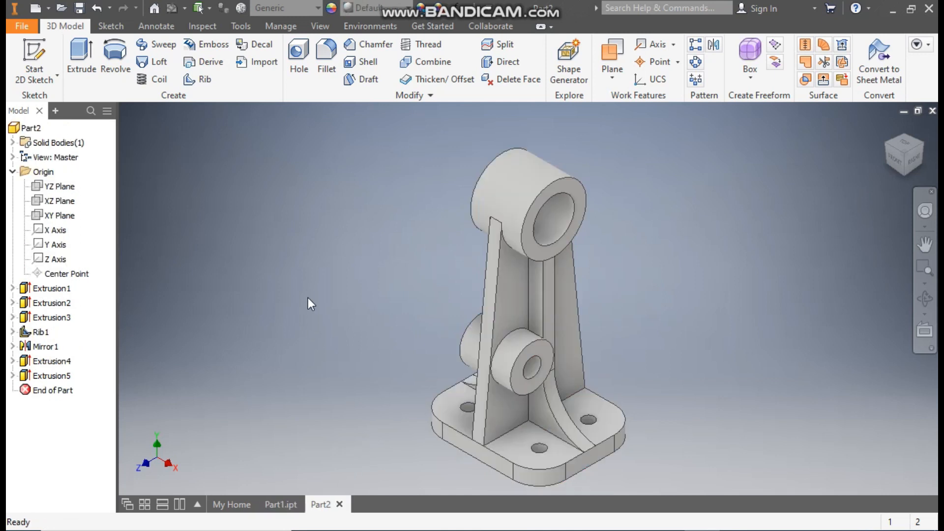
# Step: Create a work plane offset -165 mm from the base plate's underside, above the ring
pyautogui.click(614, 79)
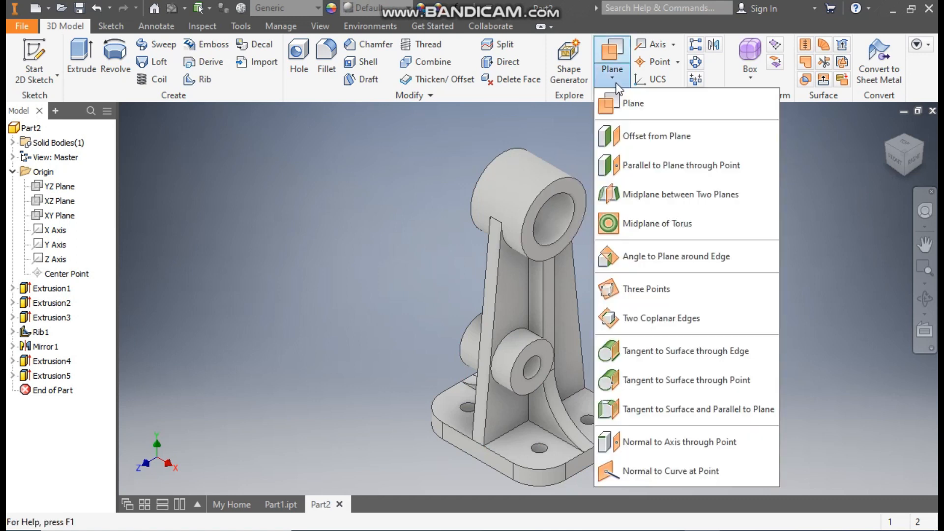
pyautogui.click(638, 134)
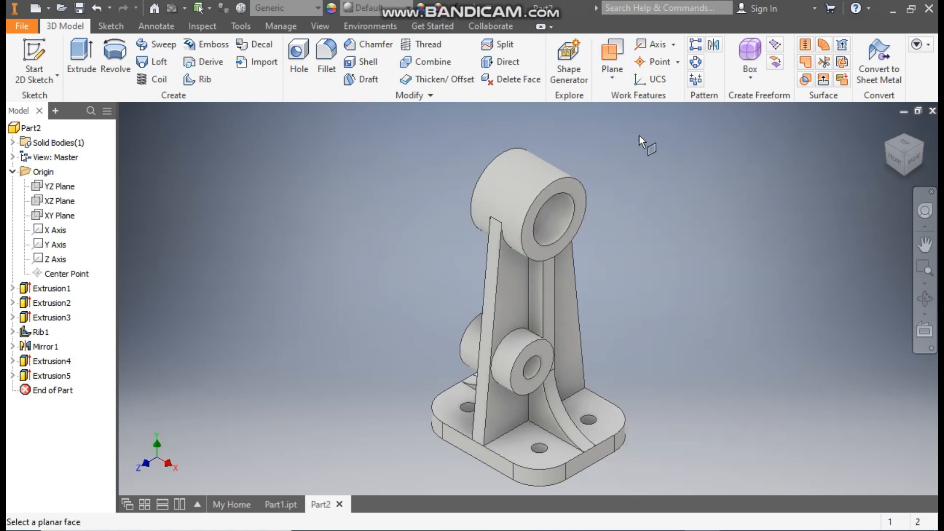
pyautogui.click(906, 175)
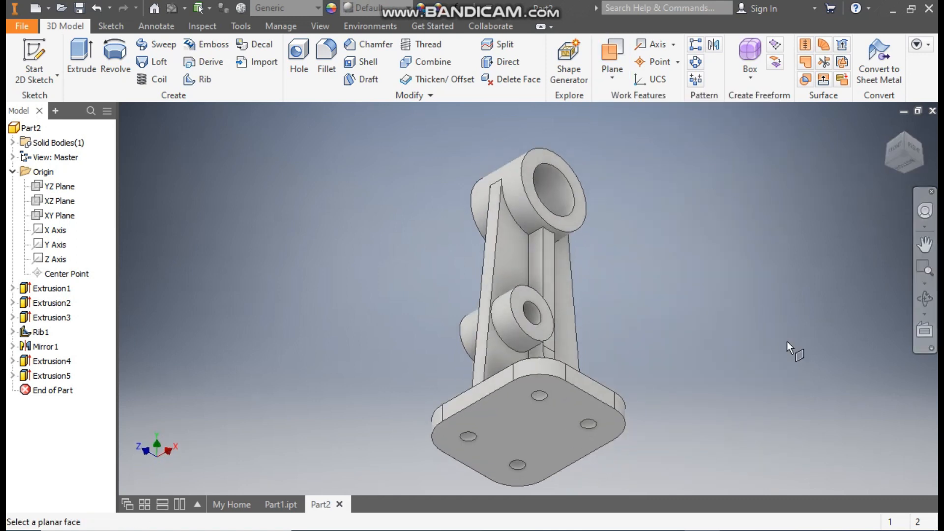
pyautogui.click(533, 433)
pyautogui.click(904, 132)
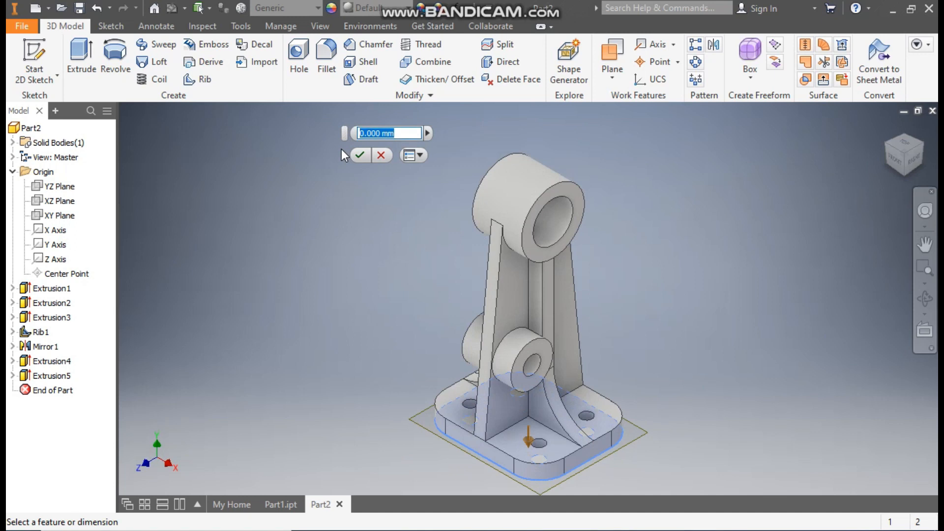
pyautogui.write('-165')
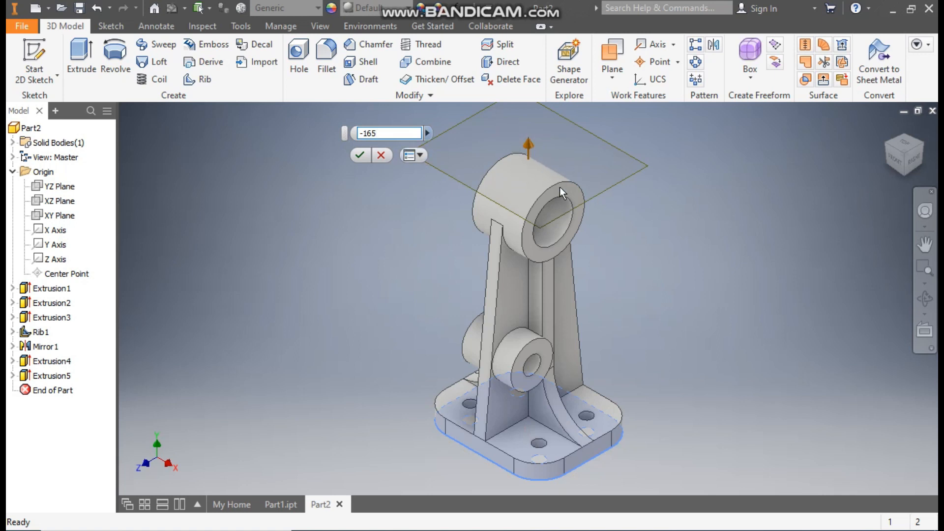
pyautogui.scroll(-3, 559, 187)
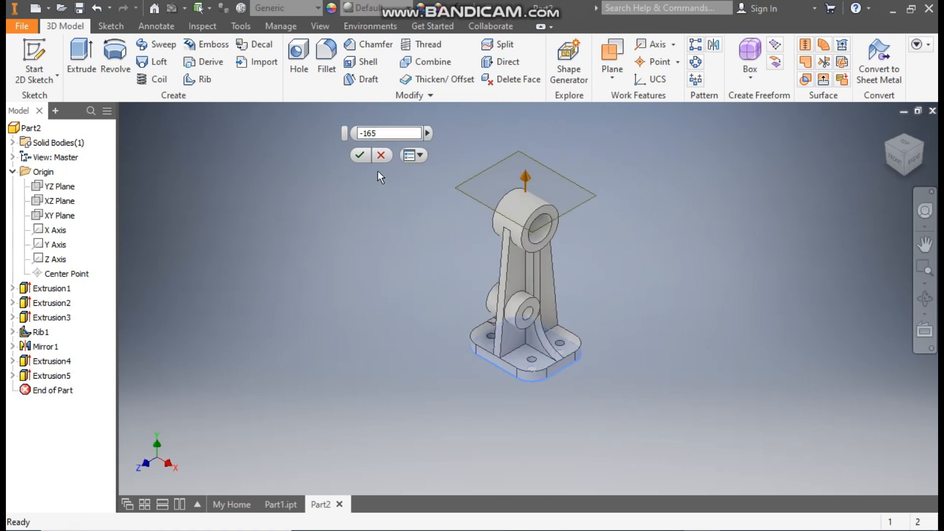
pyautogui.click(355, 158)
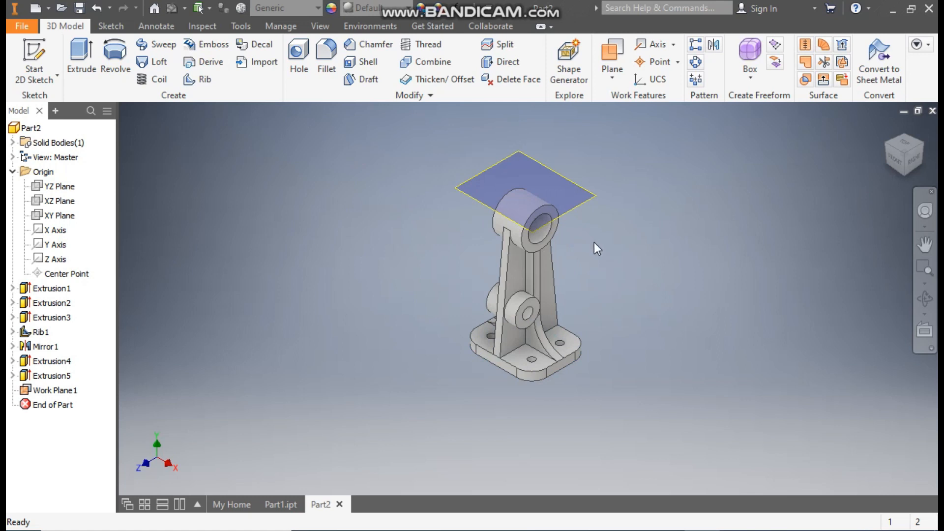
# Step: Start a sketch on the offset work plane and draw a 25 mm diameter circle centred on the origin
pyautogui.scroll(3, 594, 242)
pyautogui.click(596, 217)
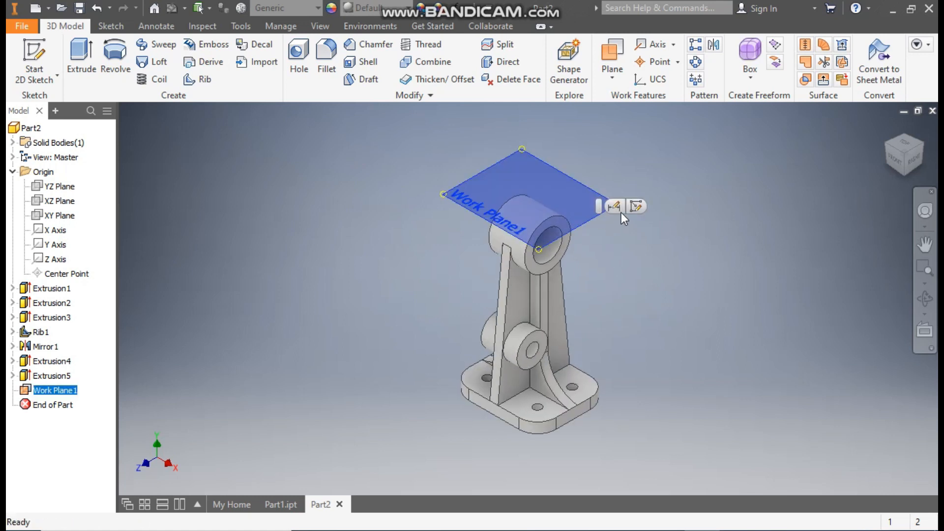
pyautogui.click(642, 207)
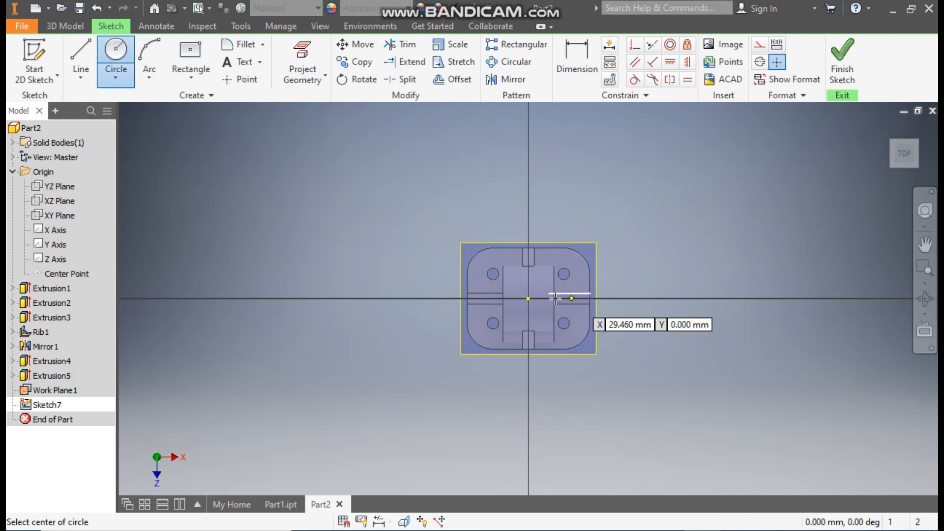
pyautogui.click(529, 299)
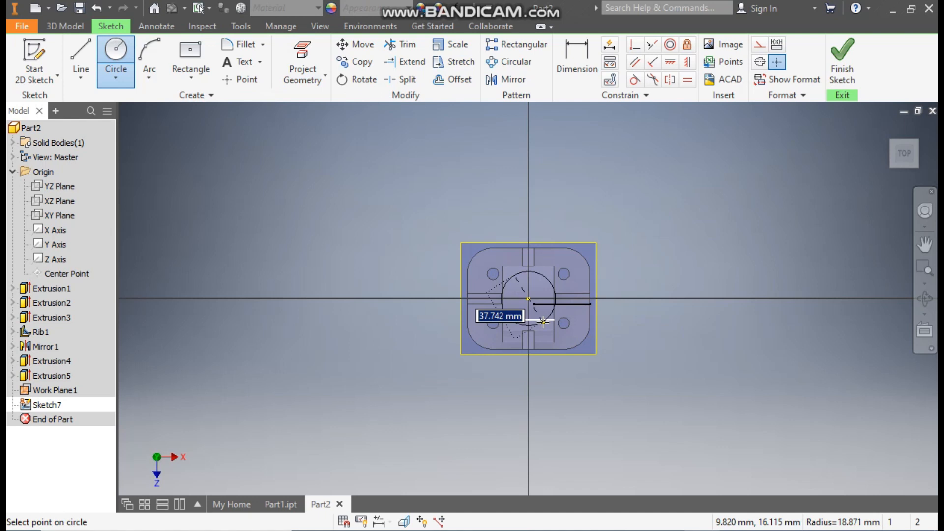
pyautogui.write('25')
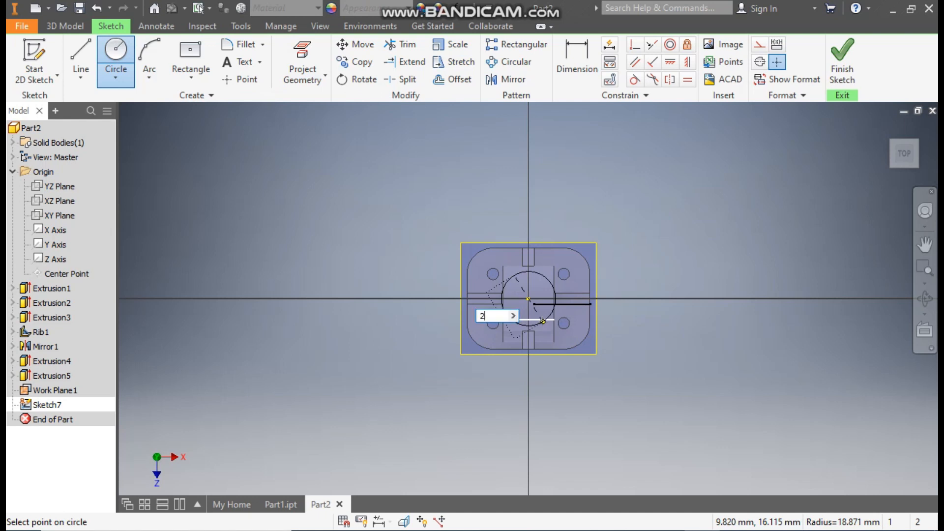
pyautogui.press('Return')
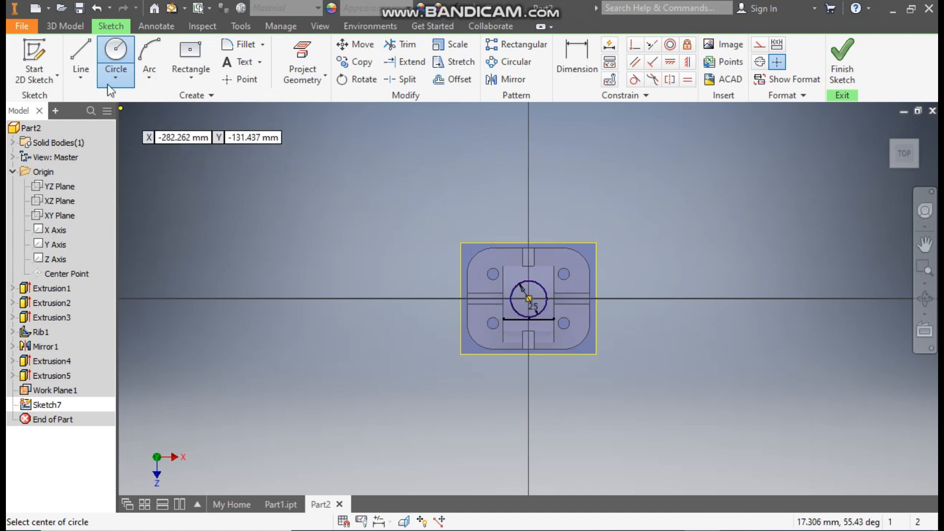
# Step: Extrude the 25 mm circle down to the ring using the To Next extent
pyautogui.click(76, 28)
pyautogui.click(78, 52)
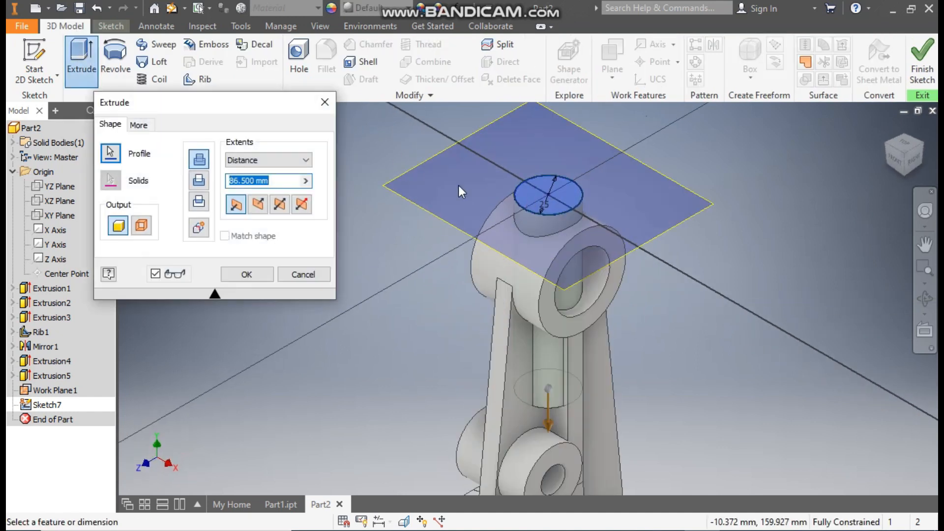
pyautogui.click(275, 160)
pyautogui.click(264, 185)
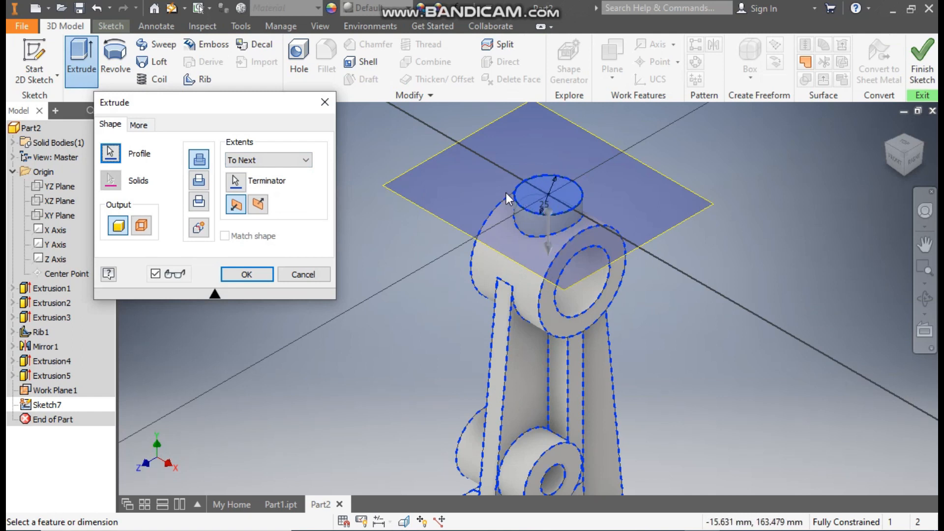
pyautogui.click(254, 274)
# Step: Hide the offset work plane above the ring
pyautogui.click(414, 203)
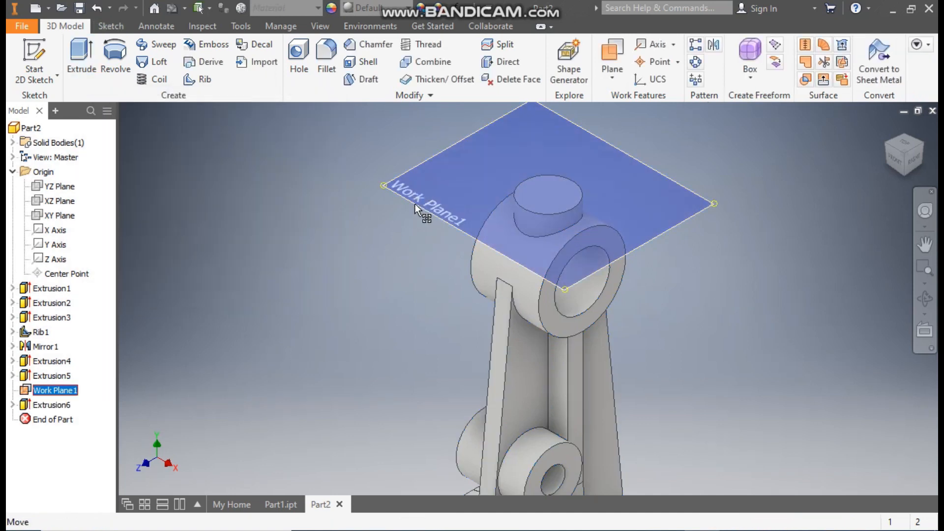
pyautogui.rightClick(415, 203)
pyautogui.click(449, 176)
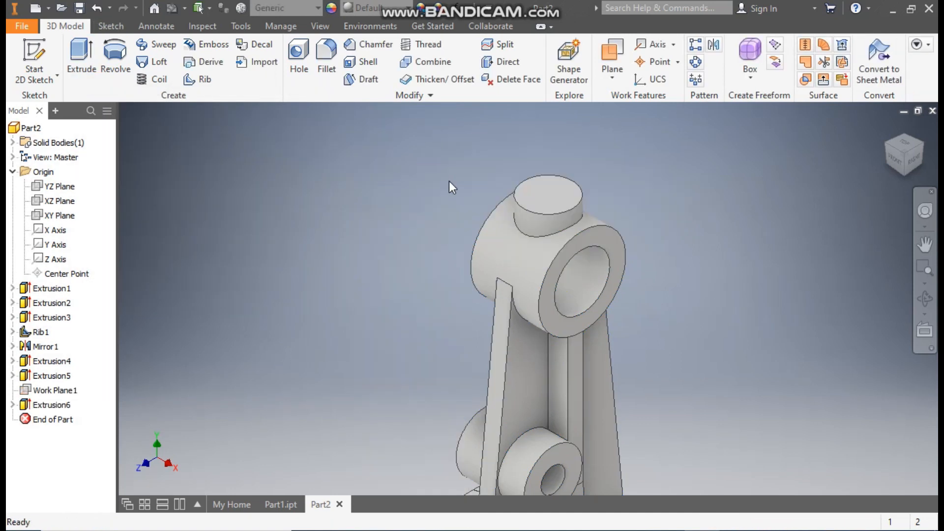
pyautogui.scroll(2, 437, 217)
pyautogui.scroll(-3, 433, 215)
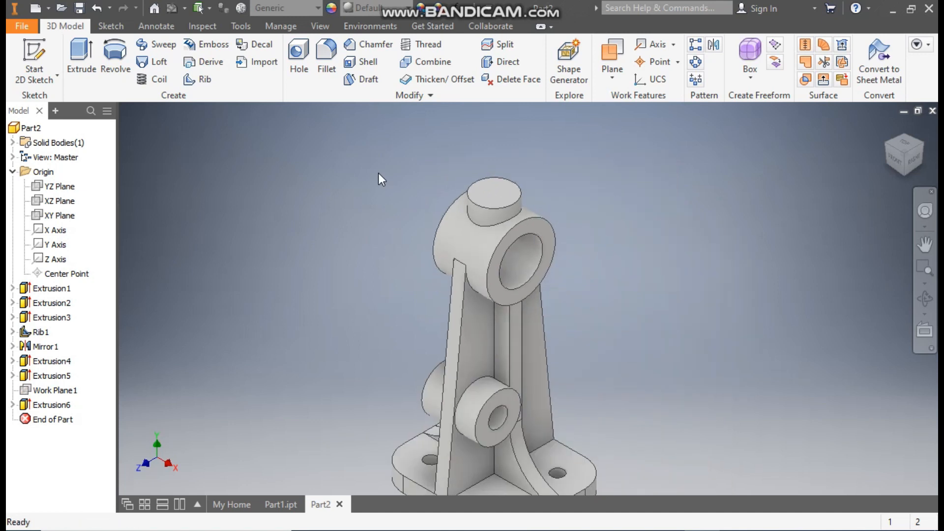
# Step: Make the 25 mm circle's sketch under the top boss extrusion visible
pyautogui.click(13, 405)
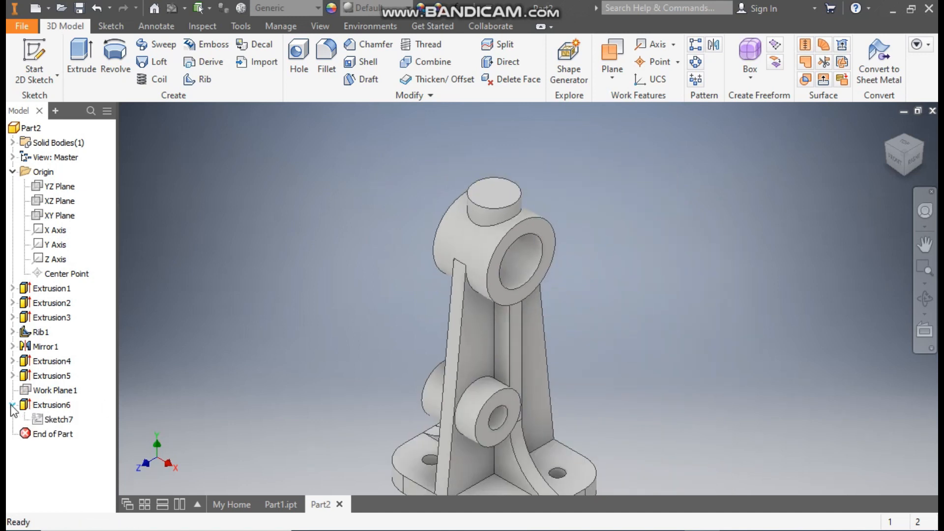
pyautogui.click(56, 420)
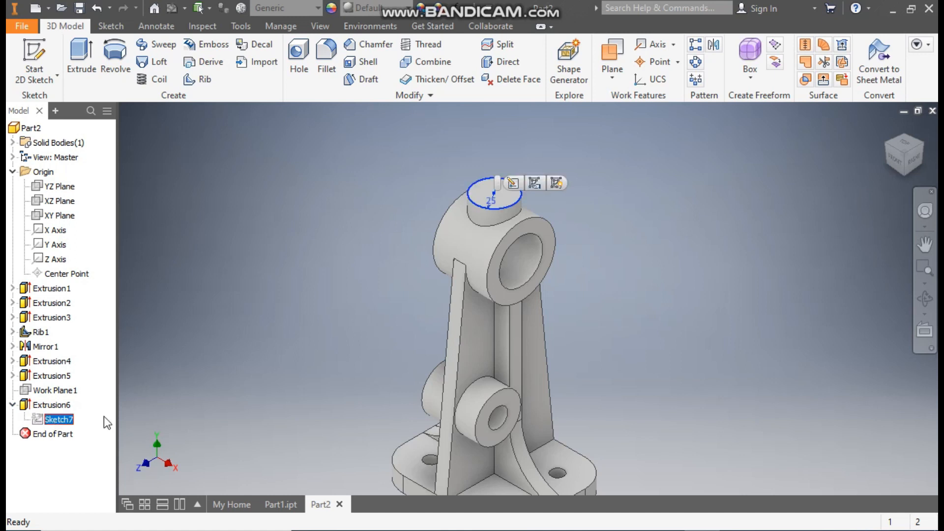
pyautogui.click(562, 181)
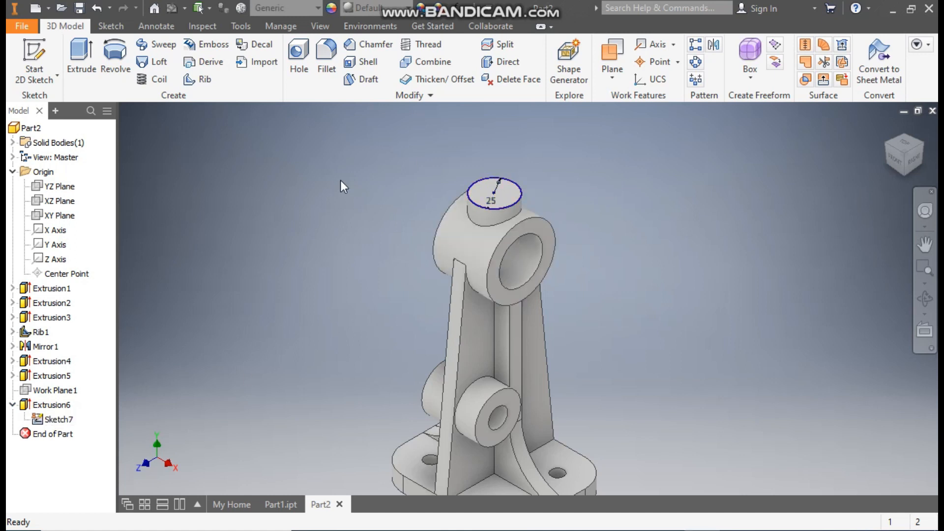
# Step: Set up a tapped hole with an ISO Metric profile thread of size 15, M15x1.5, and Distance termination
pyautogui.click(301, 55)
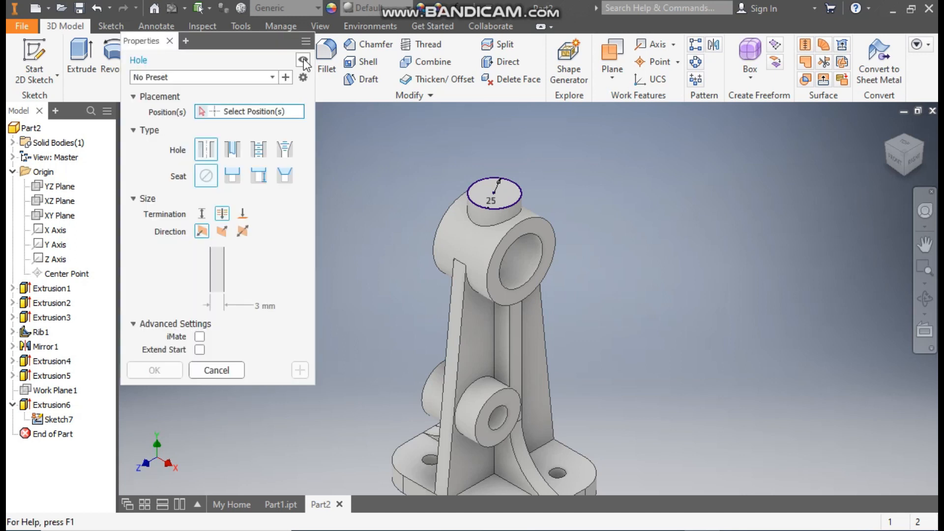
pyautogui.click(258, 150)
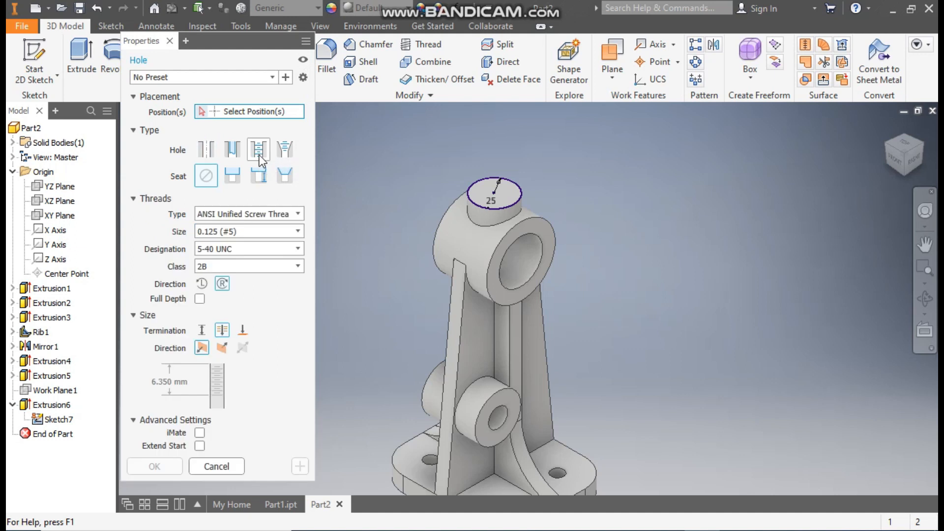
pyautogui.click(234, 212)
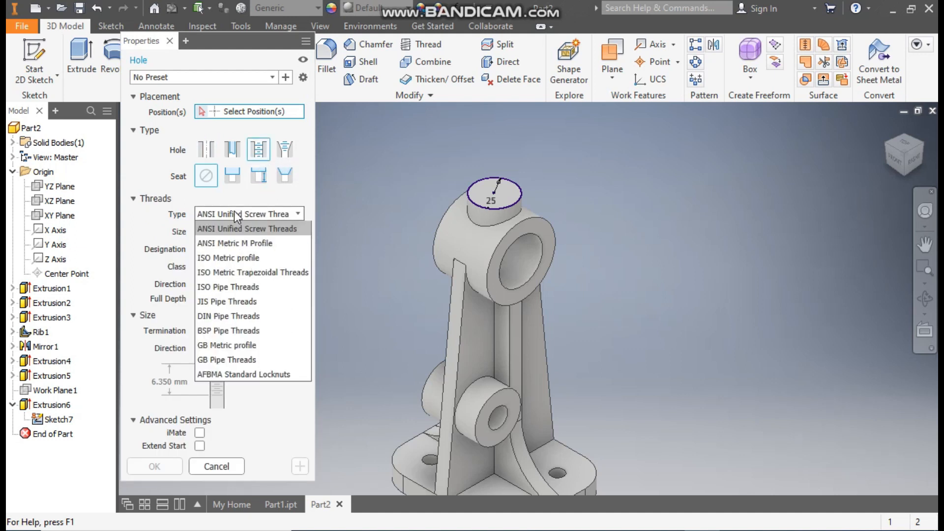
pyautogui.click(235, 256)
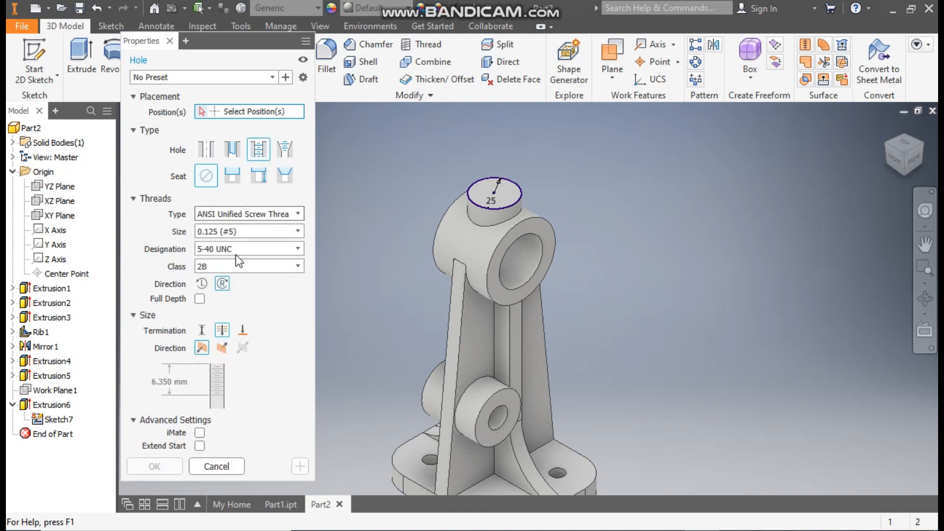
pyautogui.click(203, 331)
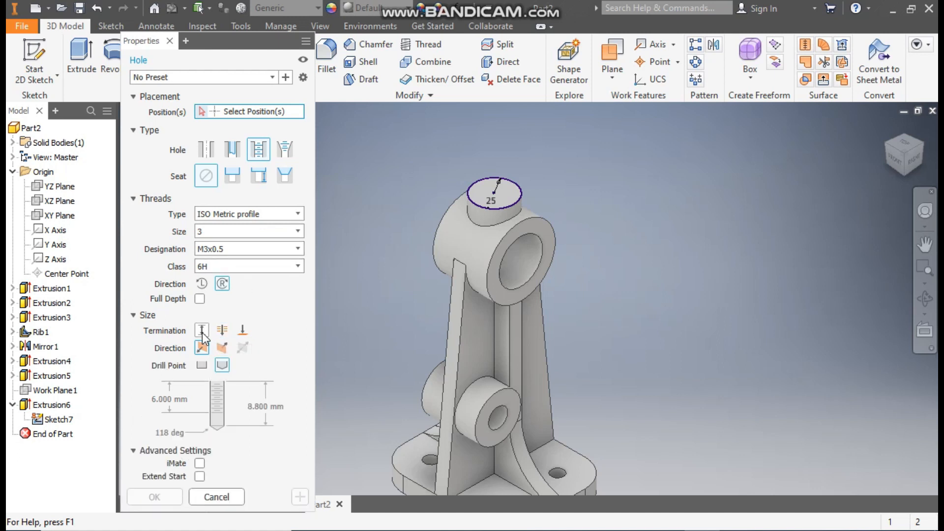
pyautogui.click(223, 231)
pyautogui.scroll(-2, 229, 340)
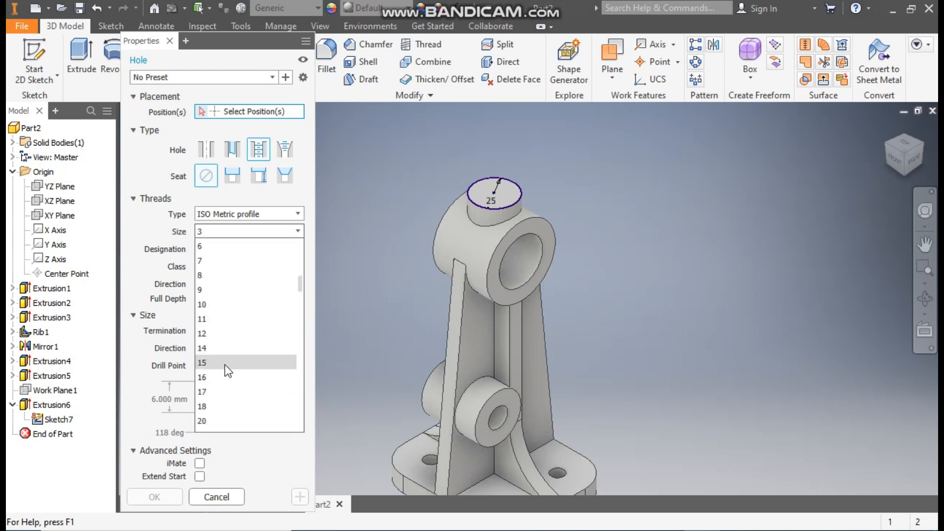
pyautogui.click(225, 365)
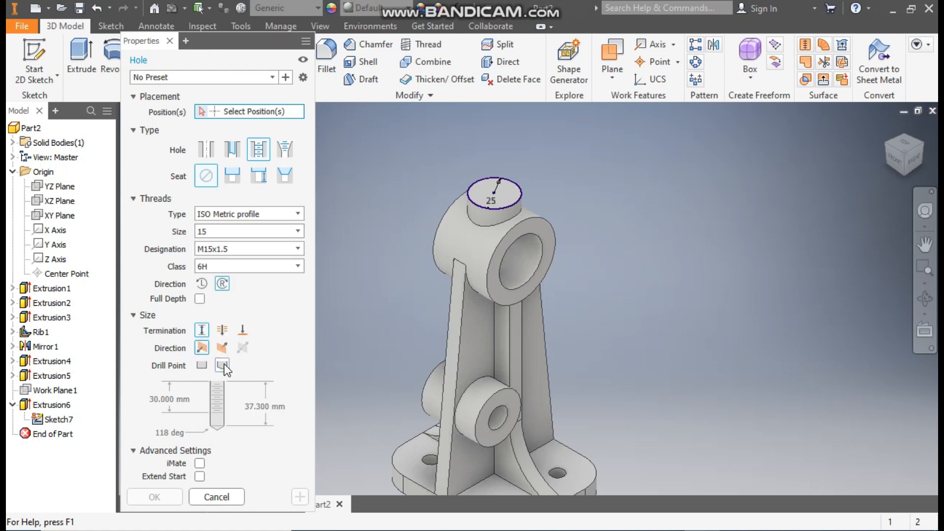
# Step: Place the tapped hole at the top boss circle's centre, flip it downward into the boss and create it with 30 mm thread depth
pyautogui.click(494, 195)
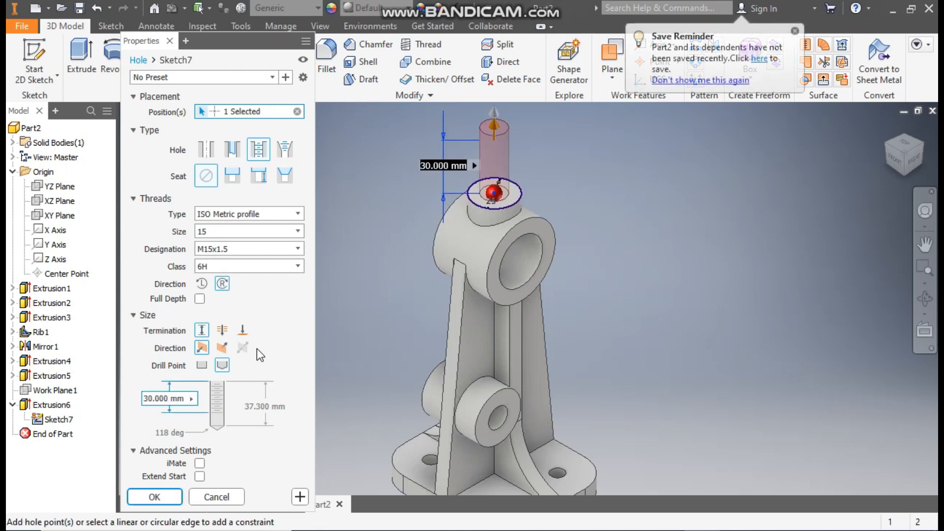
pyautogui.click(223, 347)
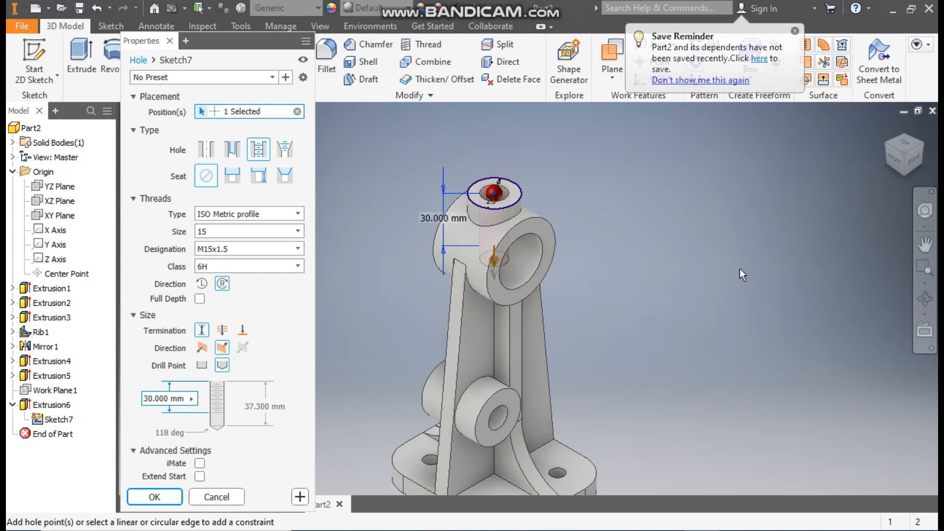
pyautogui.keyDown('shift'); pyautogui.moveTo(745, 291); pyautogui.dragTo(728, 272, button='middle'); pyautogui.keyUp('shift')
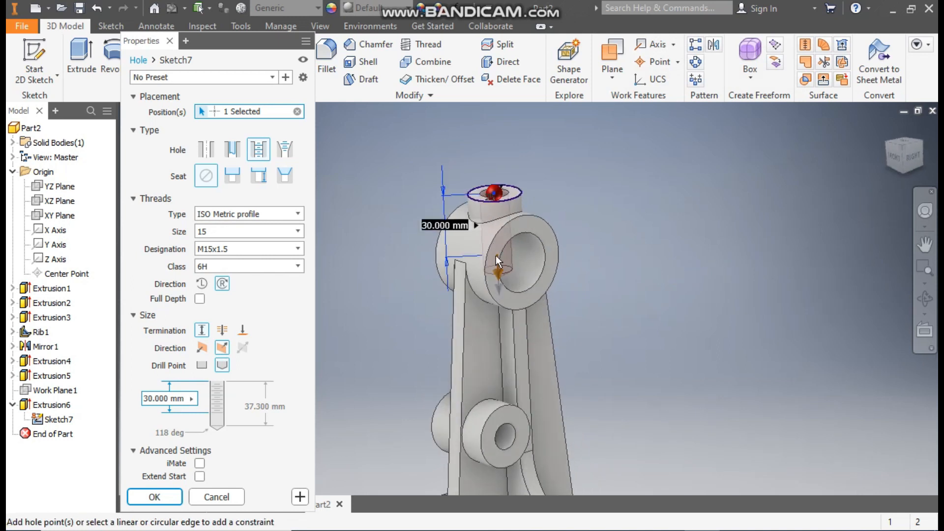
pyautogui.click(154, 496)
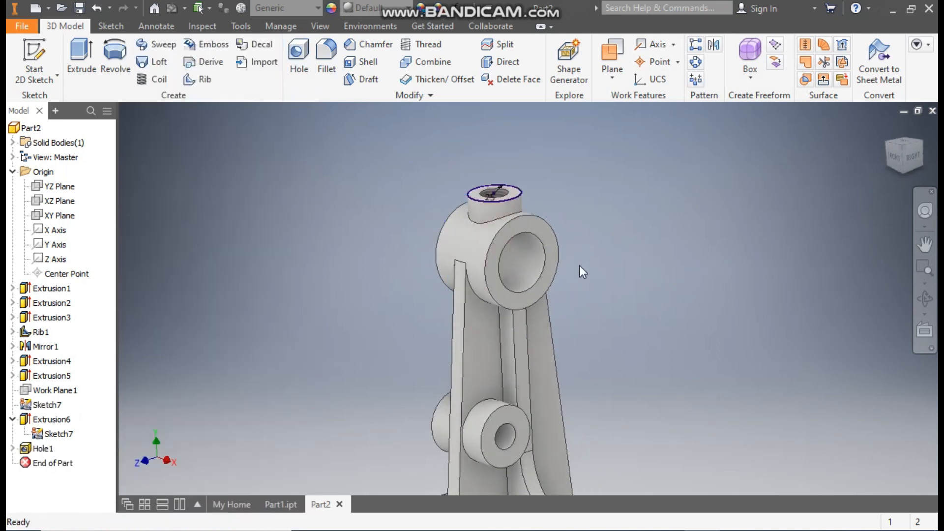
# Step: Hide the 25 mm circle's sketch on the top boss
pyautogui.click(69, 434)
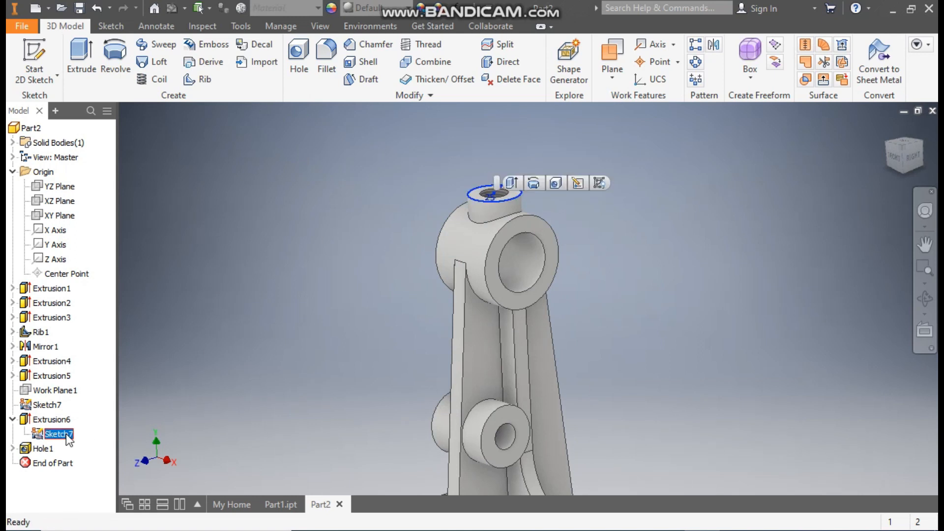
pyautogui.click(605, 192)
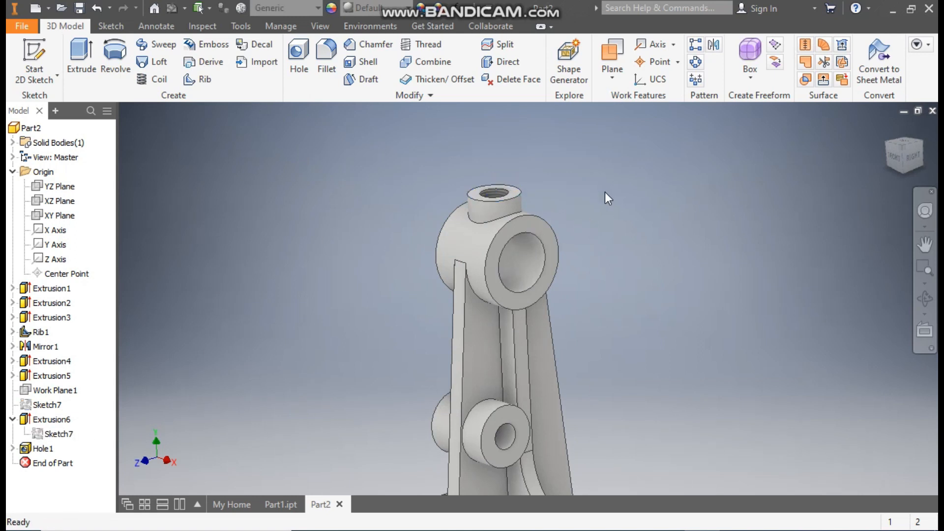
# Step: Start a 2.5 mm constant fillet and select the upright's inner corner edges, the side boss's root edge and the adjoining base edges
pyautogui.click(905, 150)
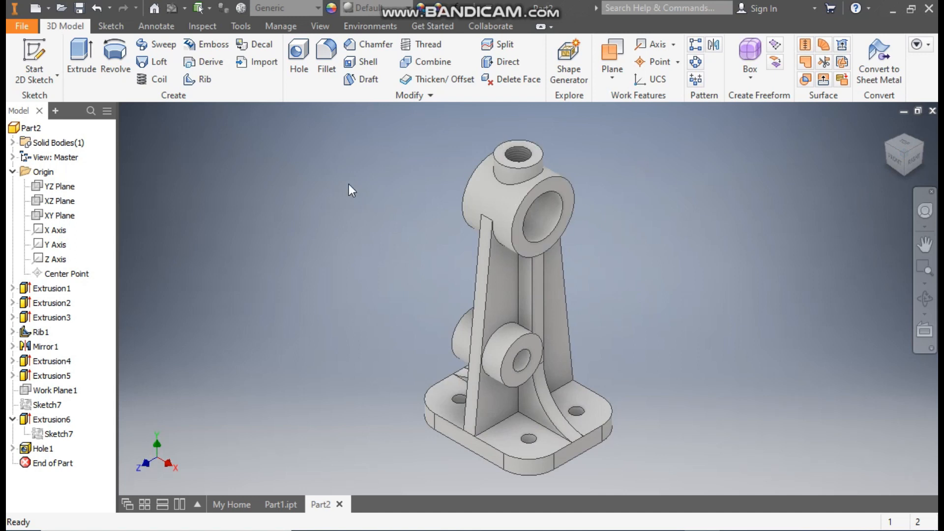
pyautogui.click(326, 52)
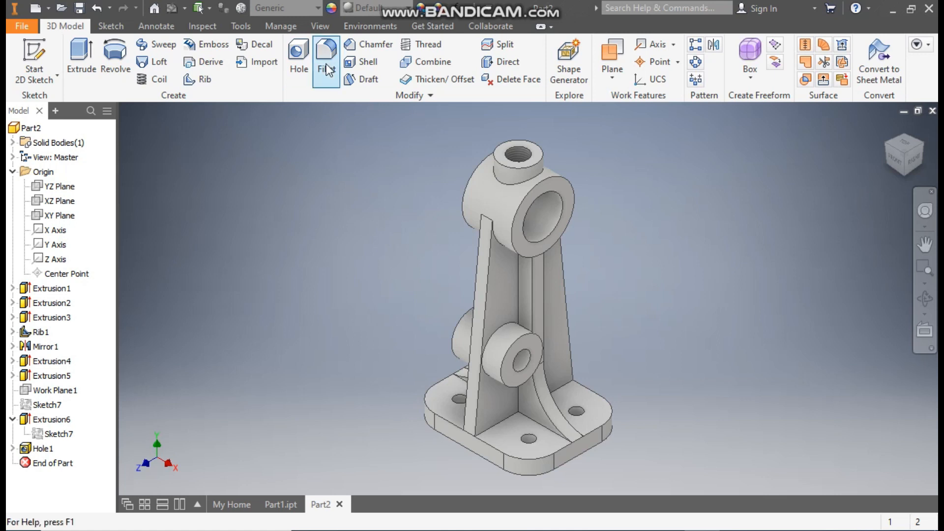
pyautogui.click(186, 218)
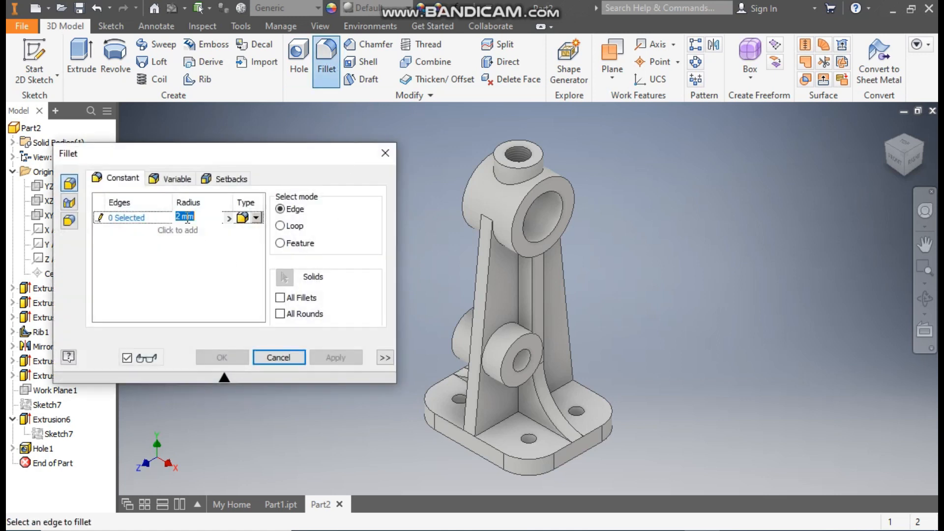
pyautogui.write('2.5')
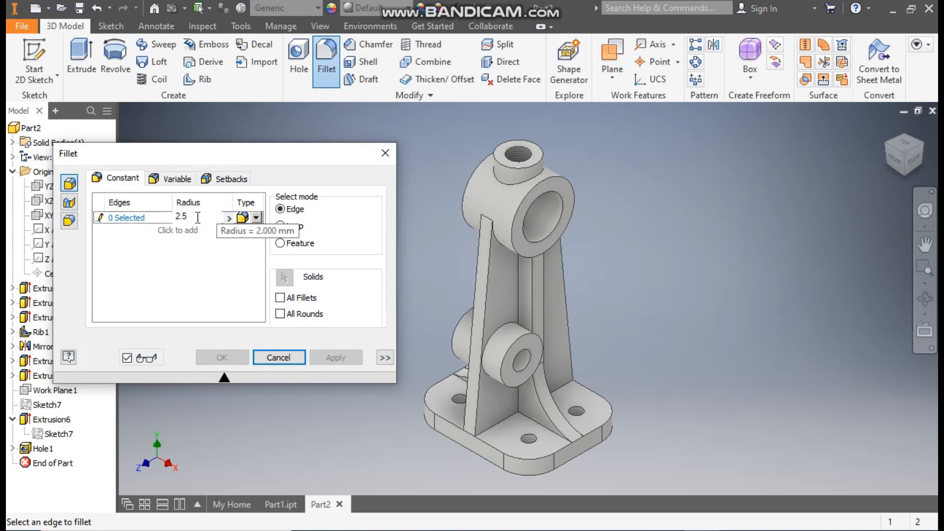
pyautogui.click(131, 218)
pyautogui.click(521, 279)
pyautogui.click(509, 323)
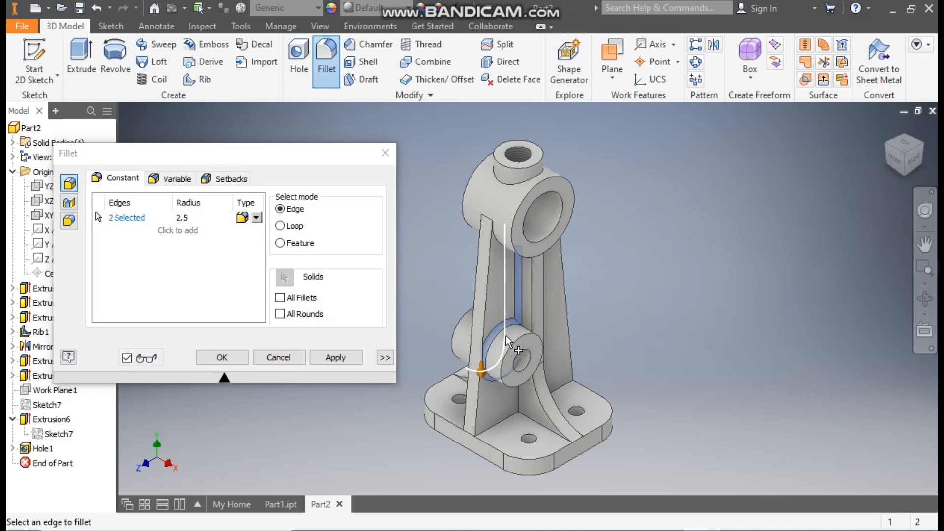
pyautogui.click(503, 421)
pyautogui.click(519, 402)
pyautogui.click(548, 426)
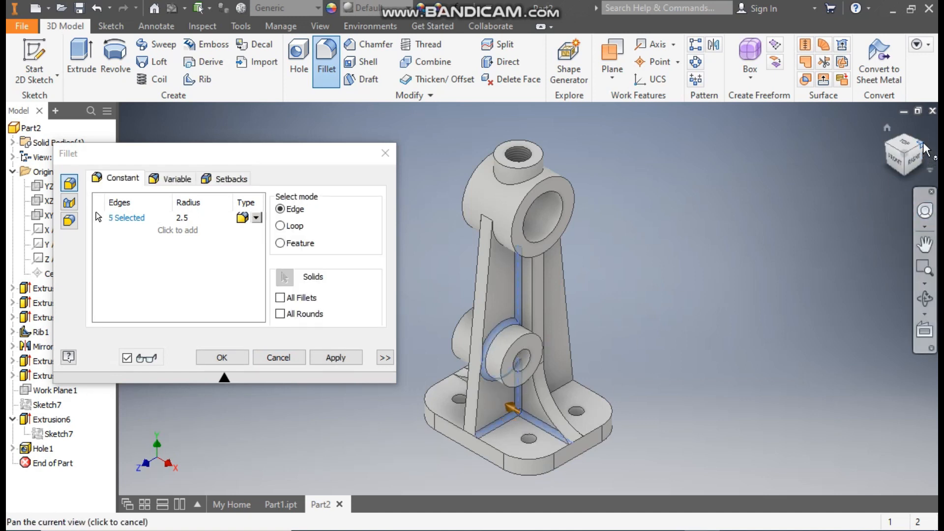
# Step: Add the opposite side's inner corner and base edges plus the ring's junction edges between the ribs, and apply the 2.5 mm fillet
pyautogui.click(931, 169)
pyautogui.click(530, 303)
pyautogui.click(529, 306)
pyautogui.click(522, 425)
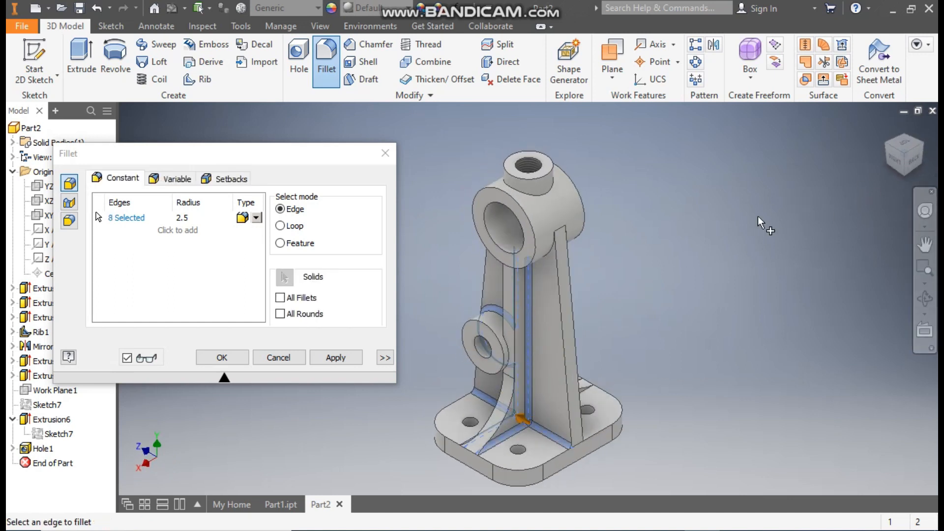
pyautogui.click(549, 256)
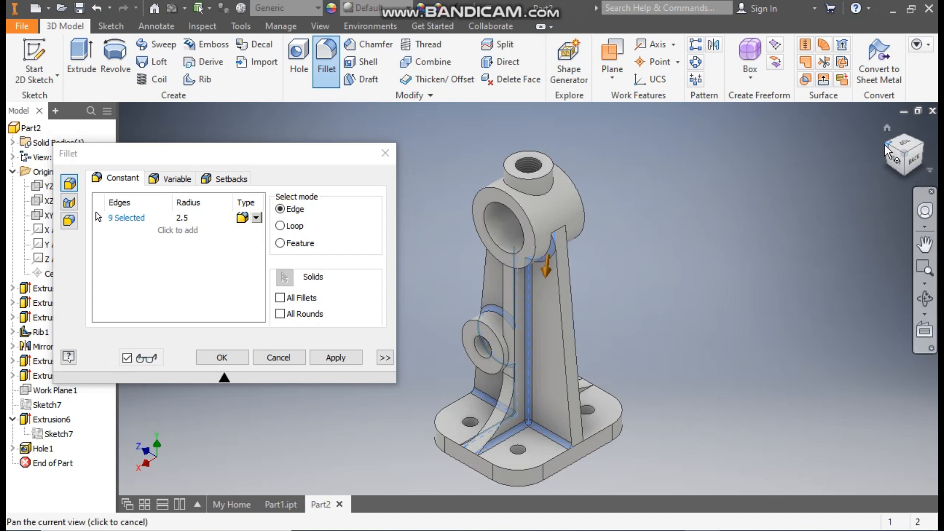
pyautogui.click(915, 160)
pyautogui.click(516, 268)
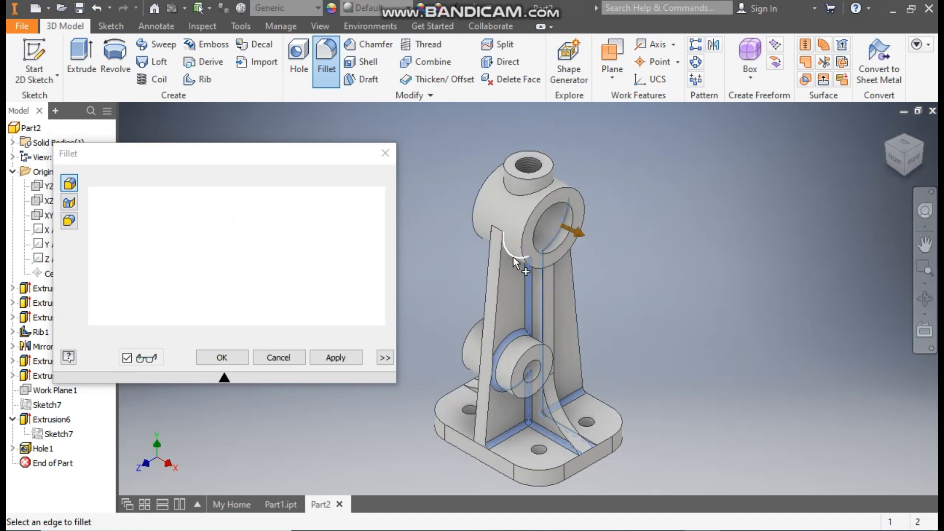
pyautogui.click(347, 360)
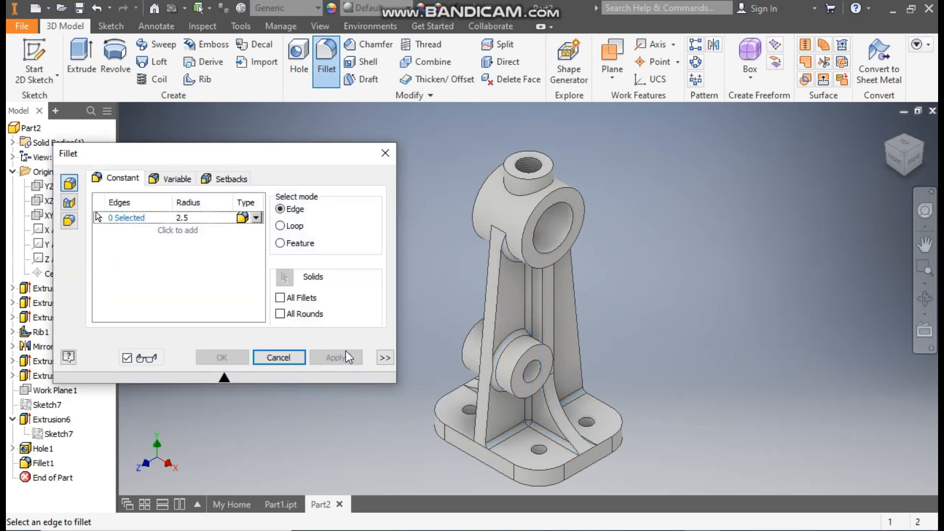
# Step: Apply a 4 mm fillet to the edge where the top boss meets the ring
pyautogui.click(186, 218)
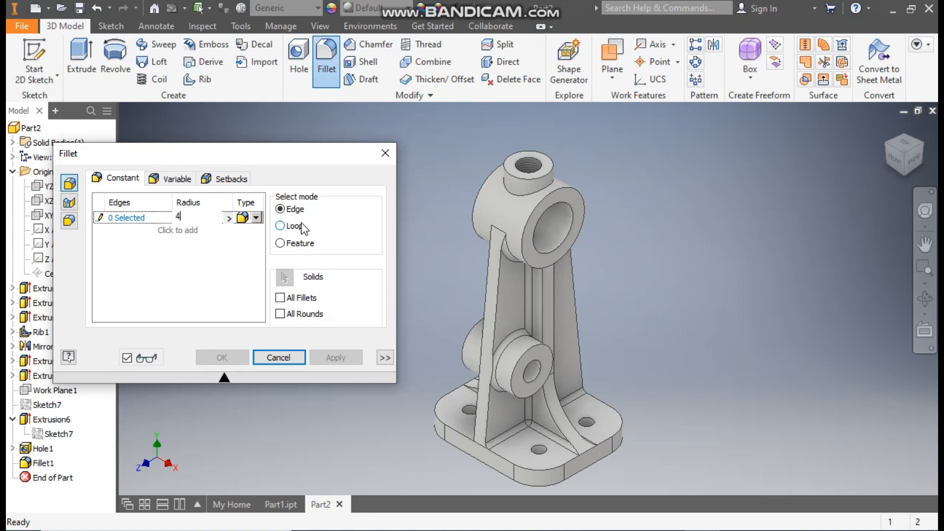
pyautogui.click(543, 187)
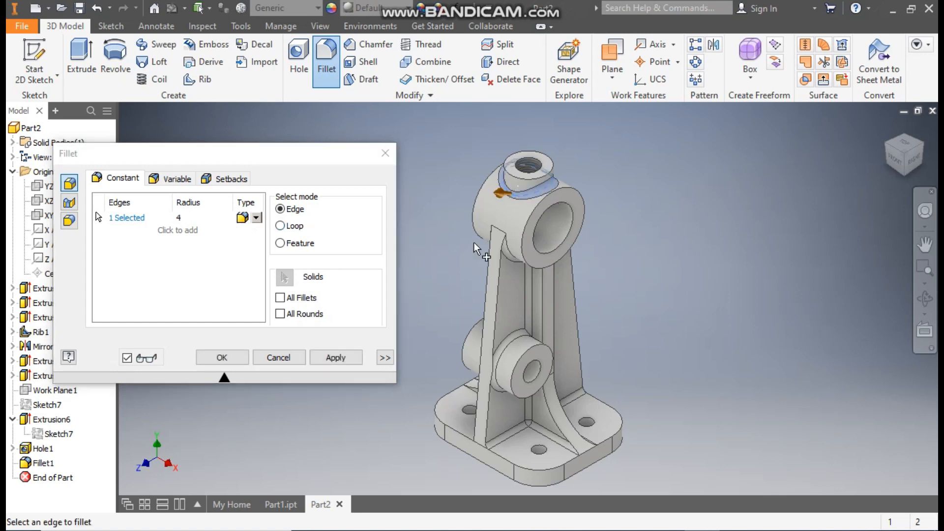
pyautogui.click(336, 359)
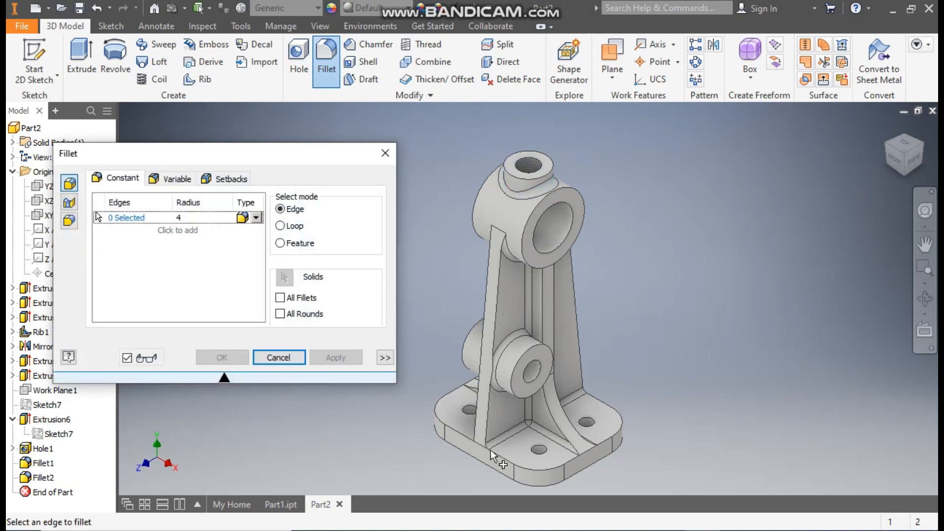
# Step: Fillet the base plate's outer upper edges all around with a 2.5 mm radius
pyautogui.click(180, 218)
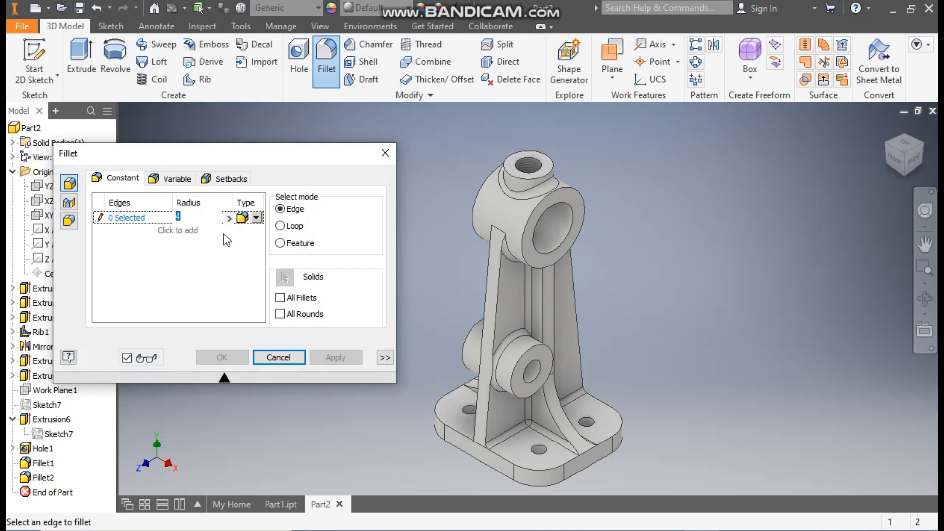
pyautogui.write('2.5')
pyautogui.click(467, 436)
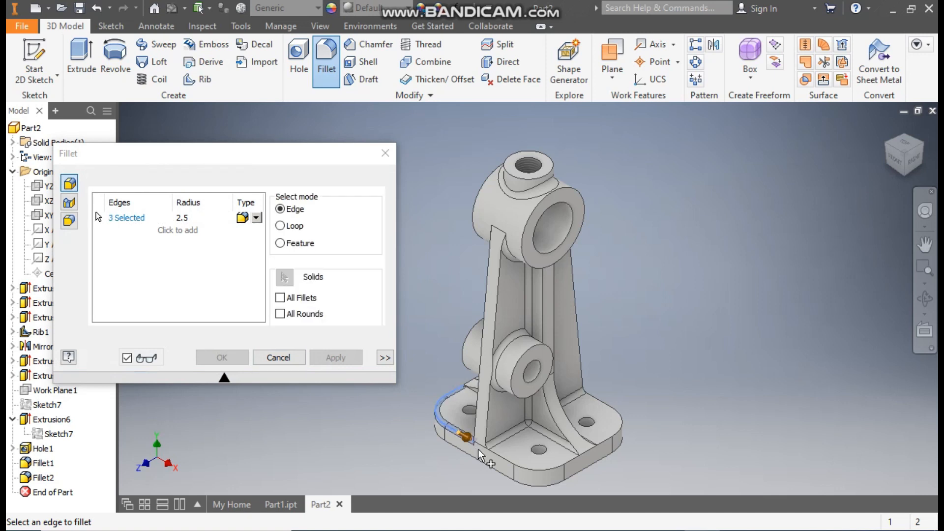
pyautogui.click(624, 421)
pyautogui.click(924, 148)
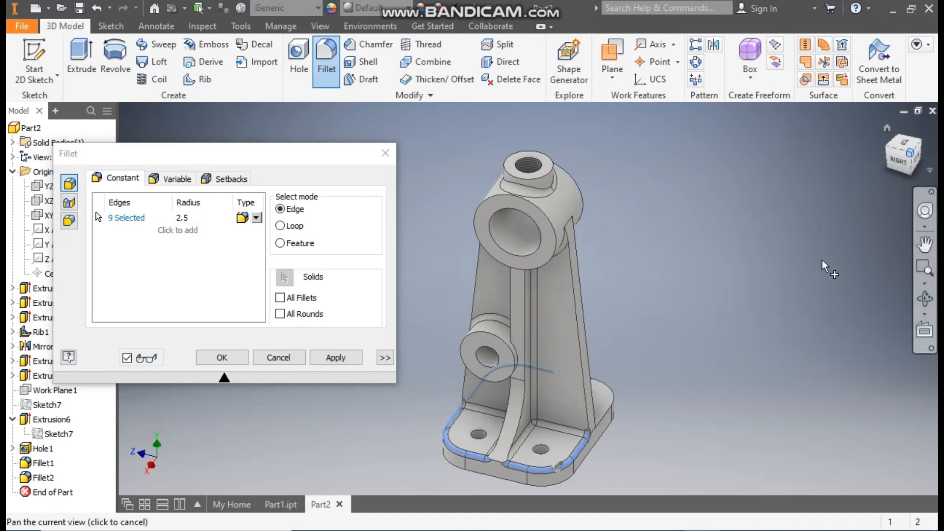
pyautogui.click(624, 416)
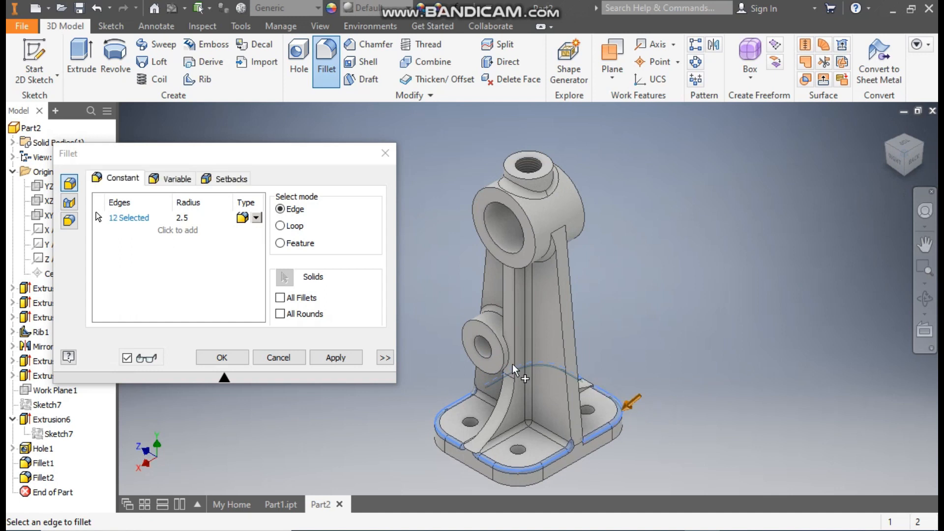
pyautogui.click(234, 361)
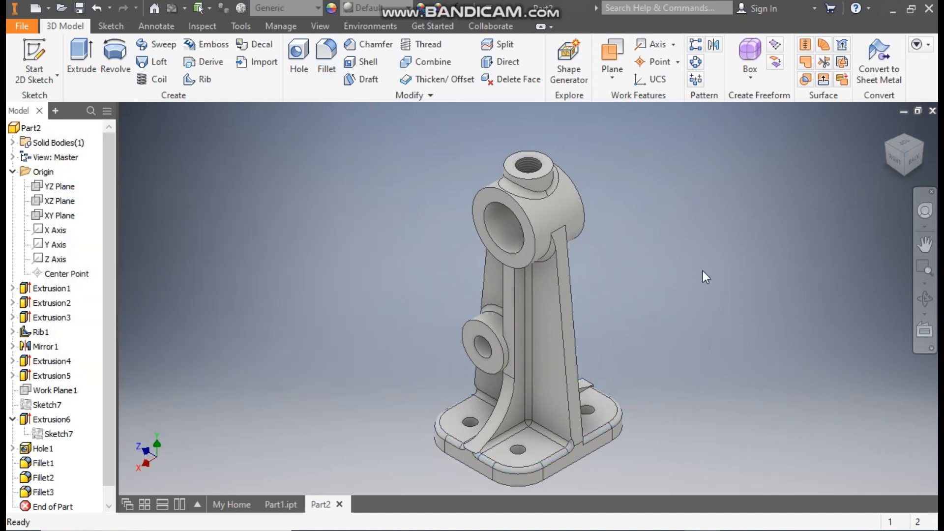
# Step: Mirror the first fillet feature, covering the corner, boss and base edges, about the YZ Plane
pyautogui.click(889, 150)
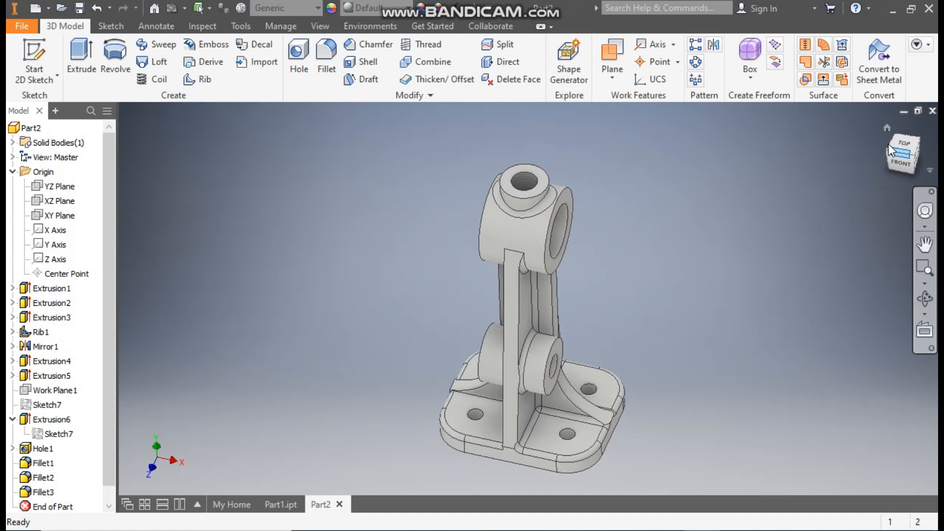
pyautogui.click(918, 154)
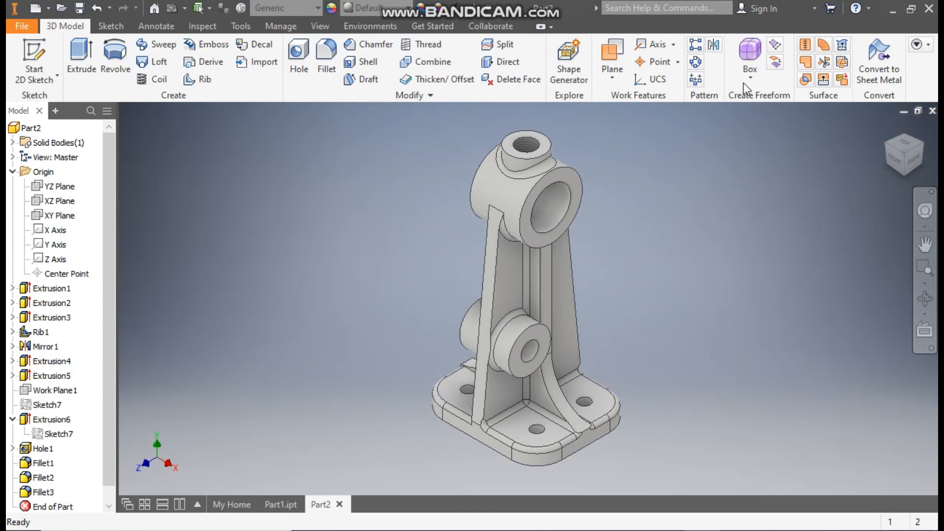
pyautogui.click(713, 45)
pyautogui.scroll(-1, 44, 442)
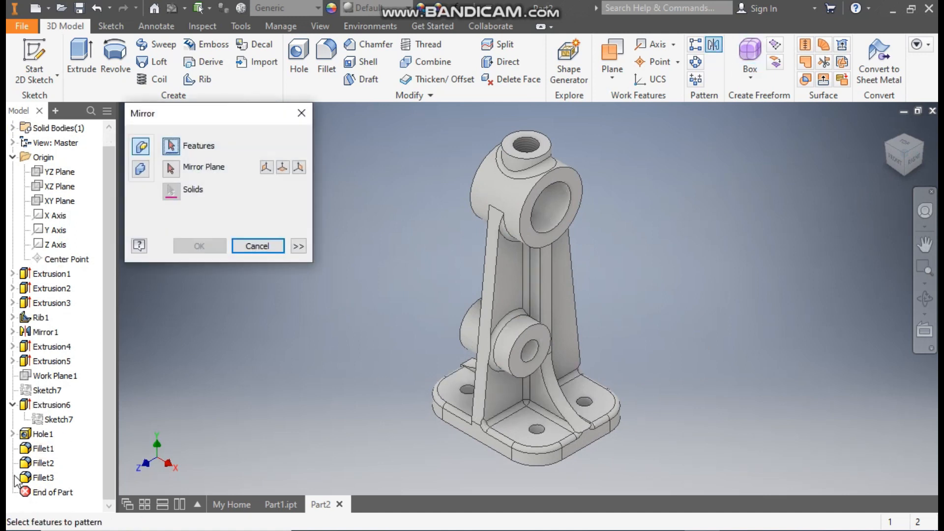
pyautogui.click(45, 450)
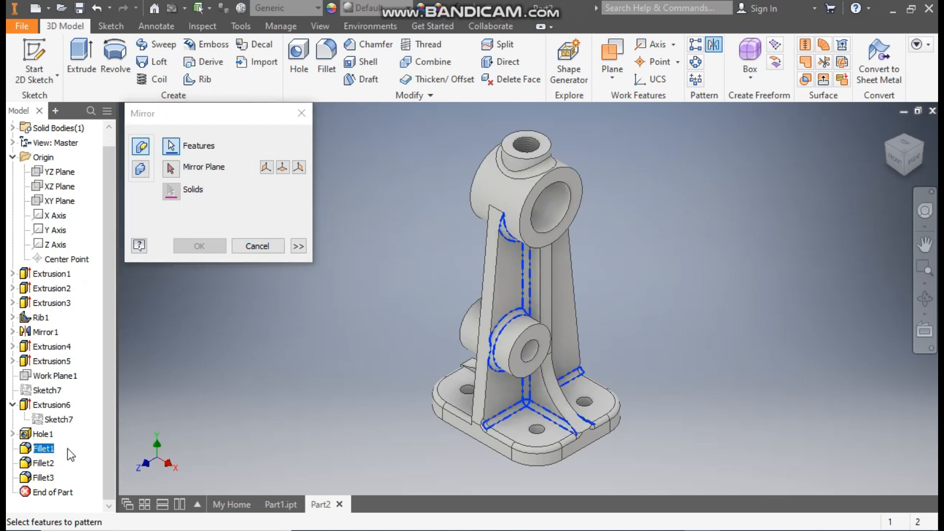
pyautogui.click(172, 169)
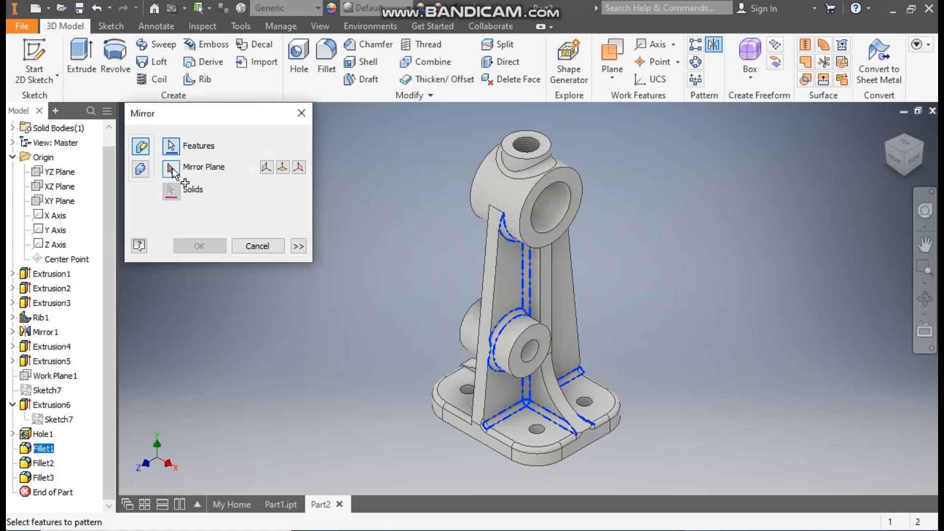
pyautogui.click(67, 175)
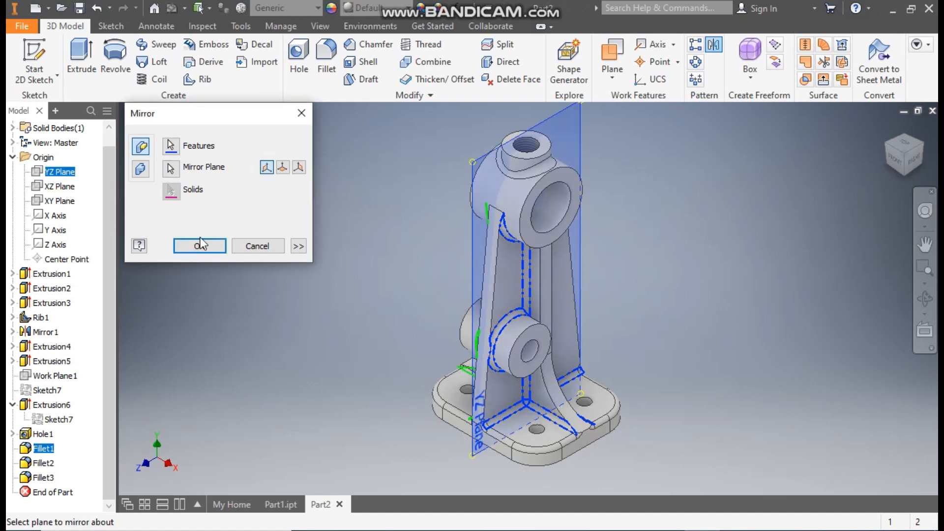
pyautogui.click(885, 148)
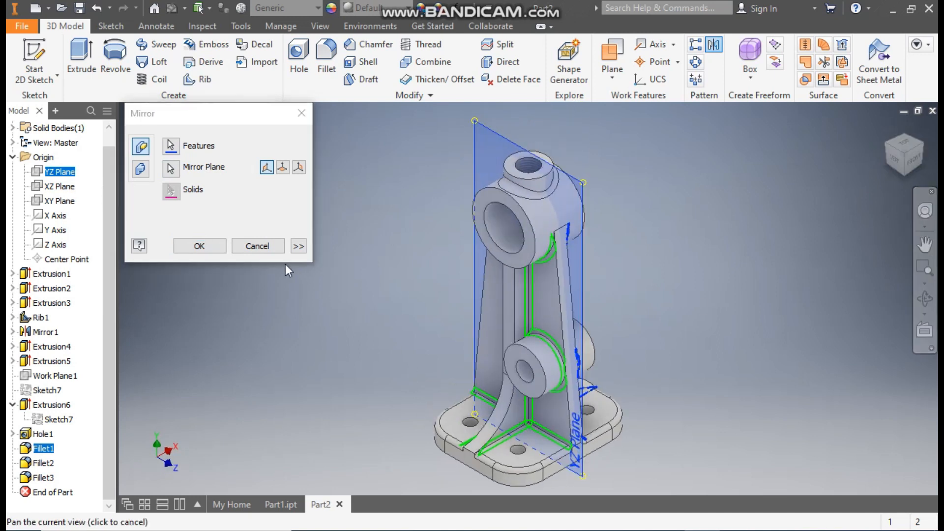
pyautogui.click(200, 245)
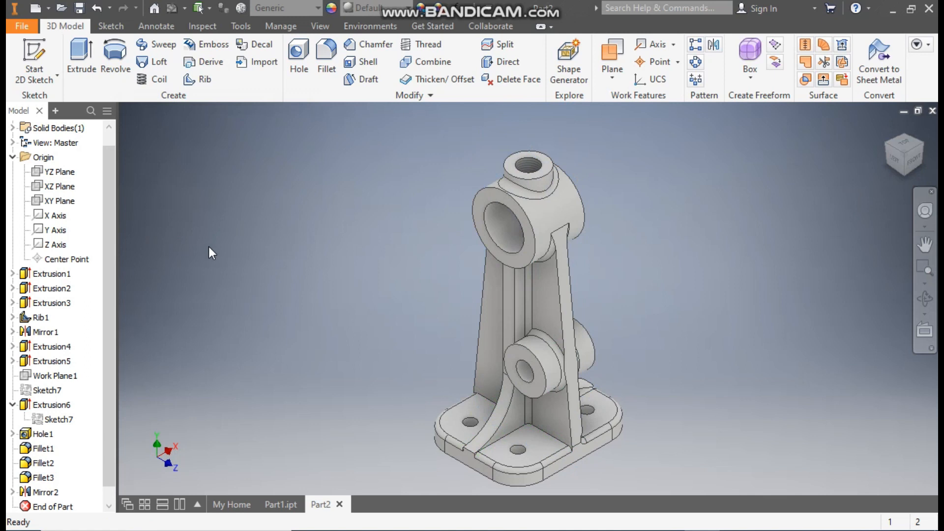
# Step: Chamfer the bore edges at both ends of the ring and on the side bosses with a 2 mm distance
pyautogui.click(377, 44)
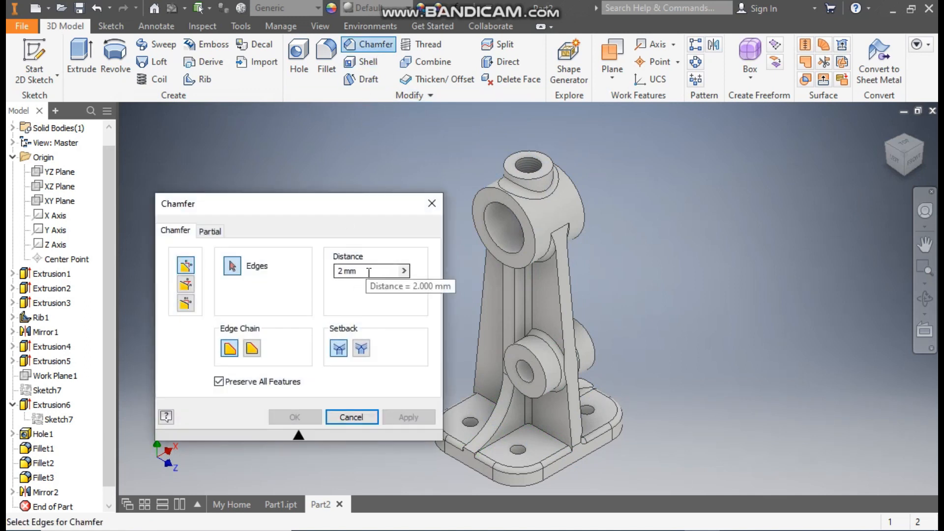
pyautogui.click(503, 247)
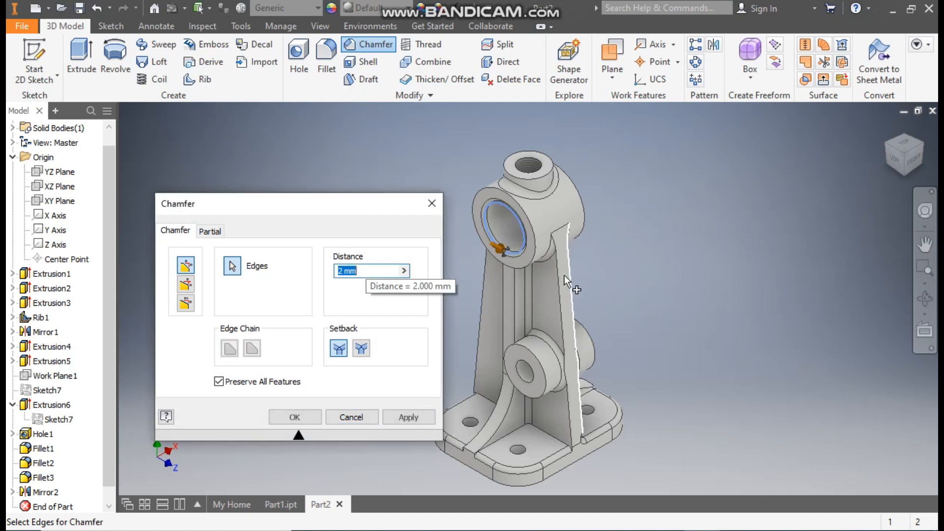
pyautogui.click(534, 370)
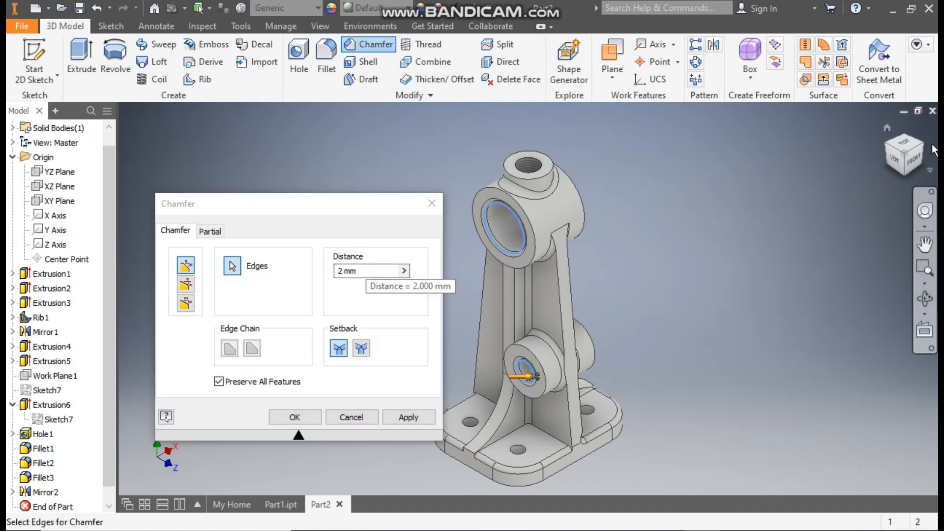
pyautogui.click(885, 132)
pyautogui.click(561, 199)
pyautogui.click(408, 418)
# Step: Chamfer the upper edges of the four base plate holes with a 1 mm distance
pyautogui.moveTo(361, 271); pyautogui.dragTo(330, 282)
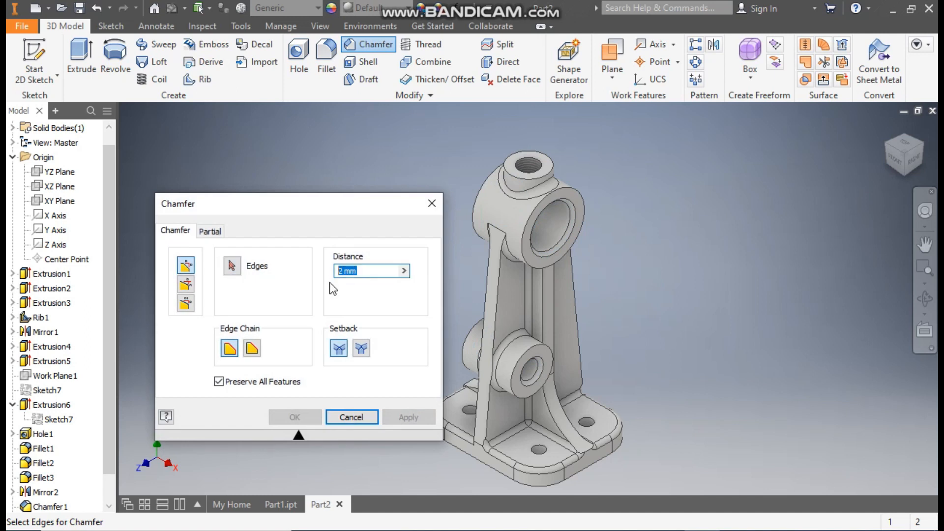
pyautogui.write('1')
pyautogui.click(544, 450)
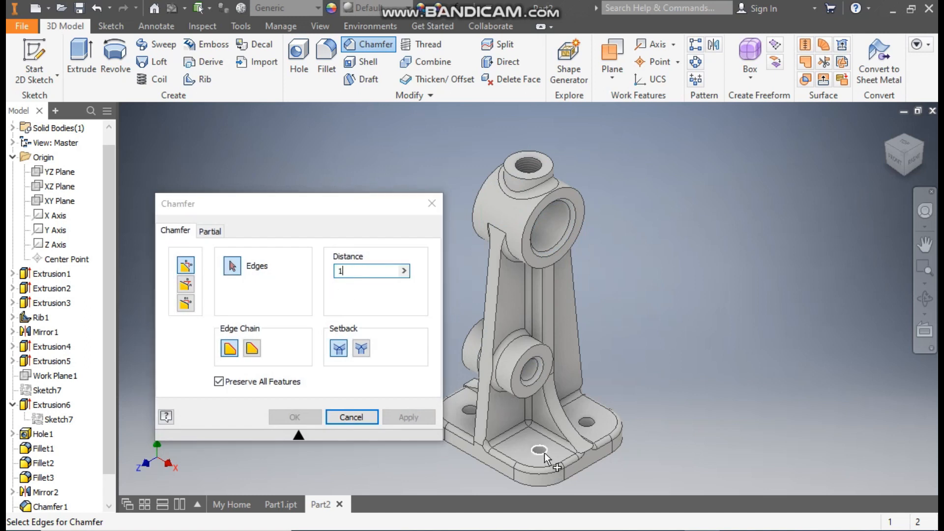
pyautogui.click(599, 423)
pyautogui.click(886, 148)
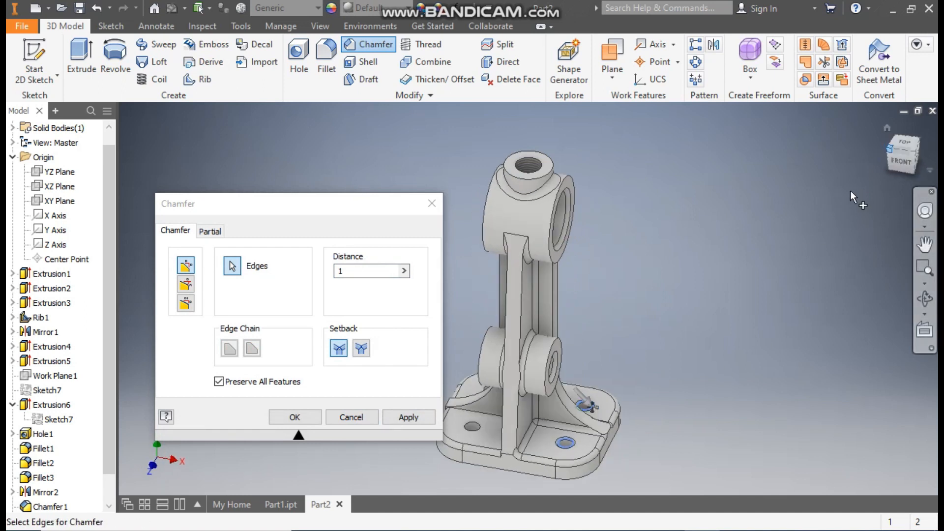
pyautogui.click(467, 427)
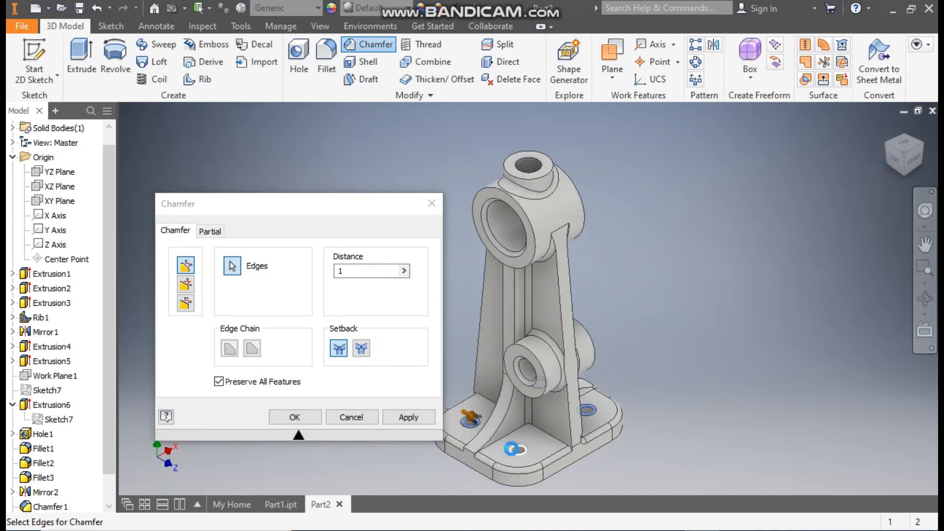
pyautogui.click(310, 417)
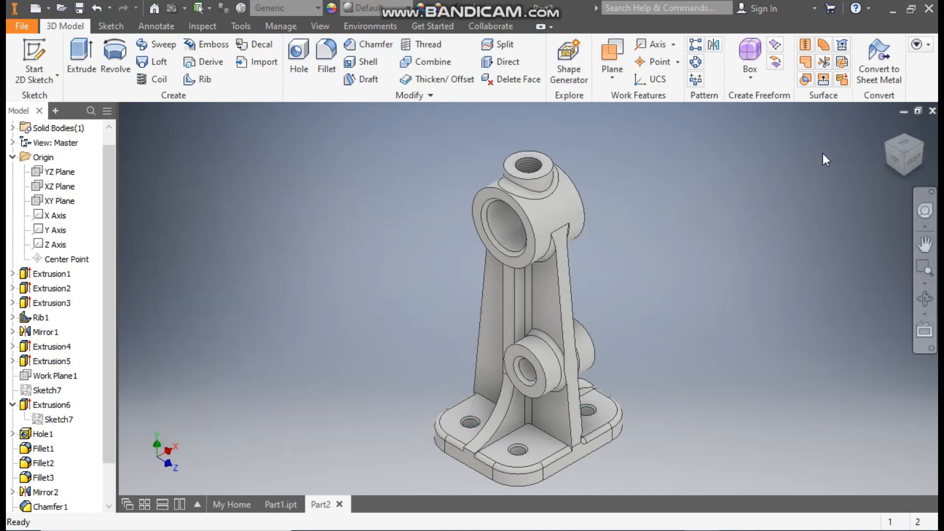
# Step: Change the part's appearance to Cadet Blue from the Inventor Material Library
pyautogui.click(886, 131)
pyautogui.moveTo(715, 340); pyautogui.dragTo(610, 317, button='middle')
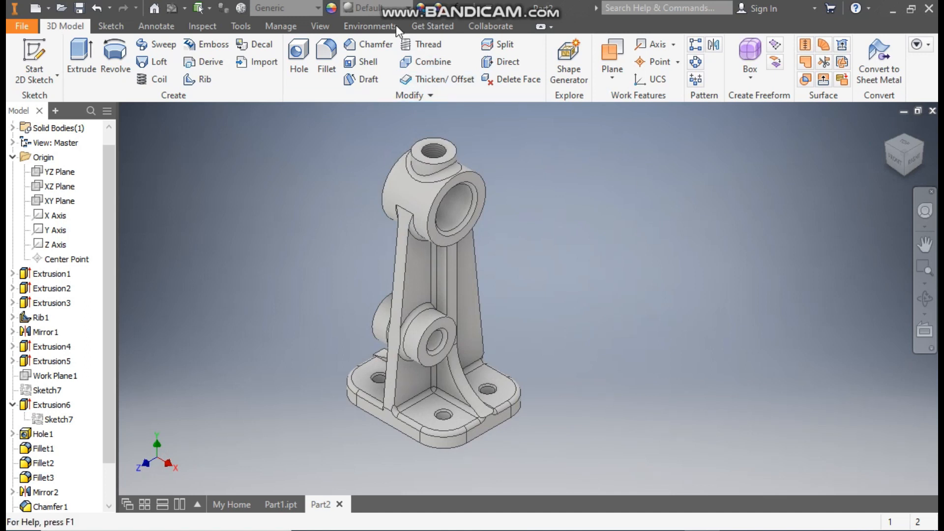
pyautogui.click(376, 10)
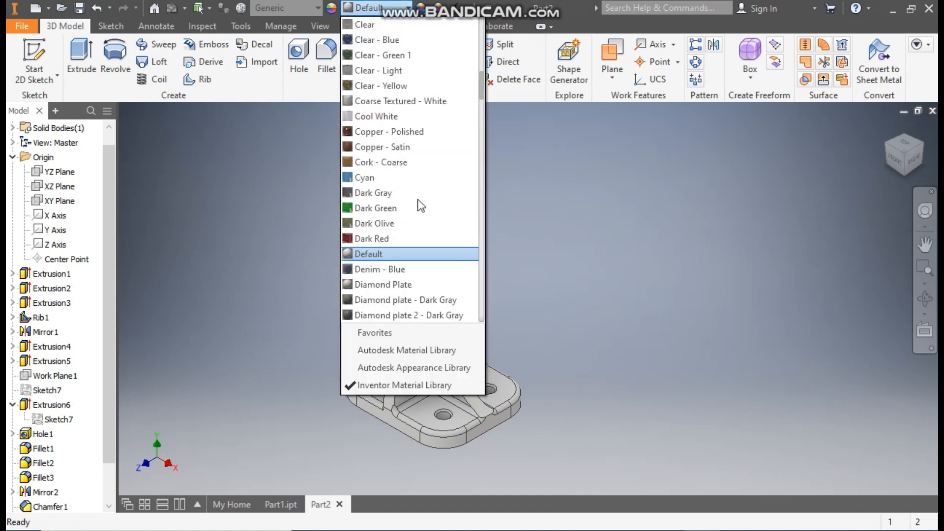
pyautogui.scroll(-3, 426, 214)
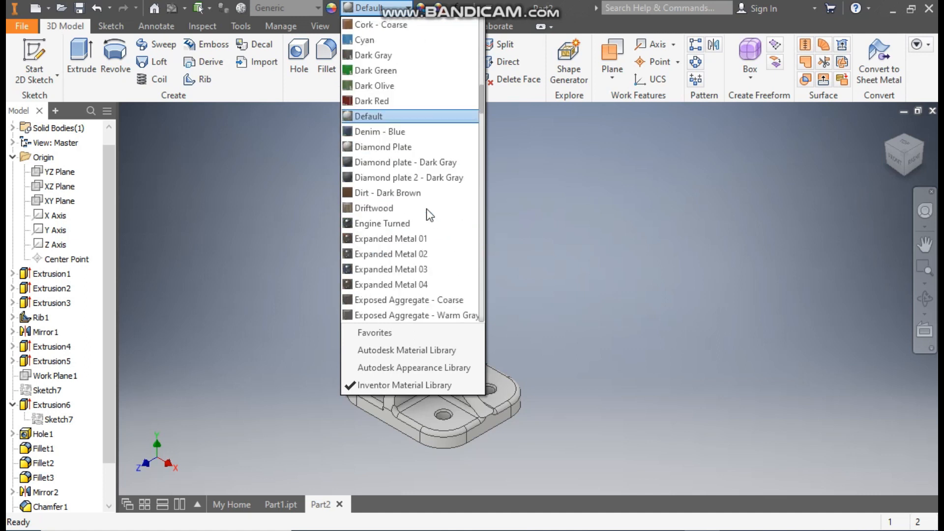
pyautogui.scroll(5, 426, 216)
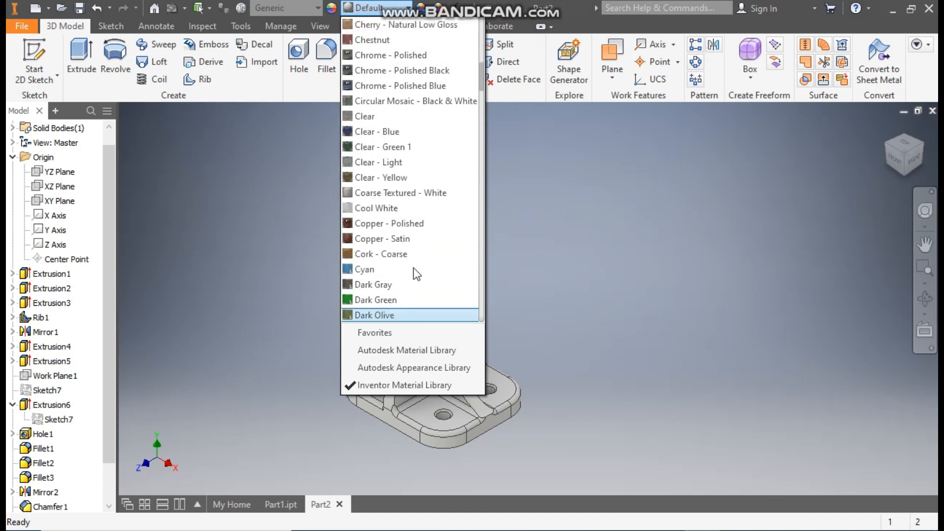
pyautogui.scroll(3, 420, 171)
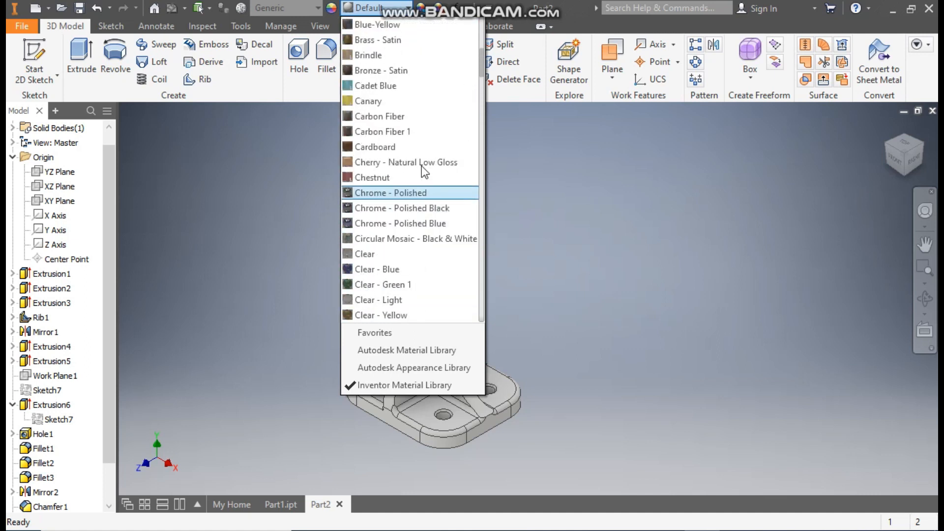
pyautogui.click(384, 86)
pyautogui.scroll(-1, 574, 287)
pyautogui.moveTo(575, 287); pyautogui.dragTo(588, 293, button='middle')
pyautogui.scroll(1, 594, 290)
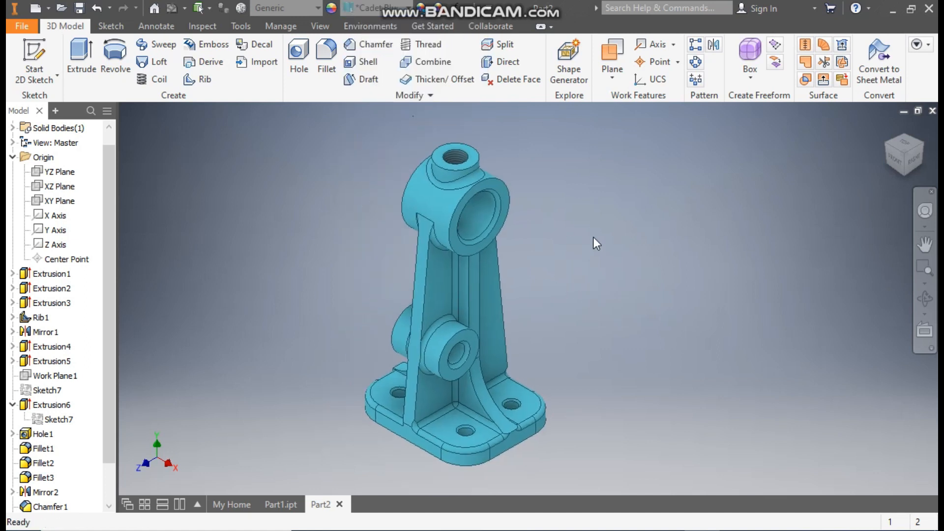